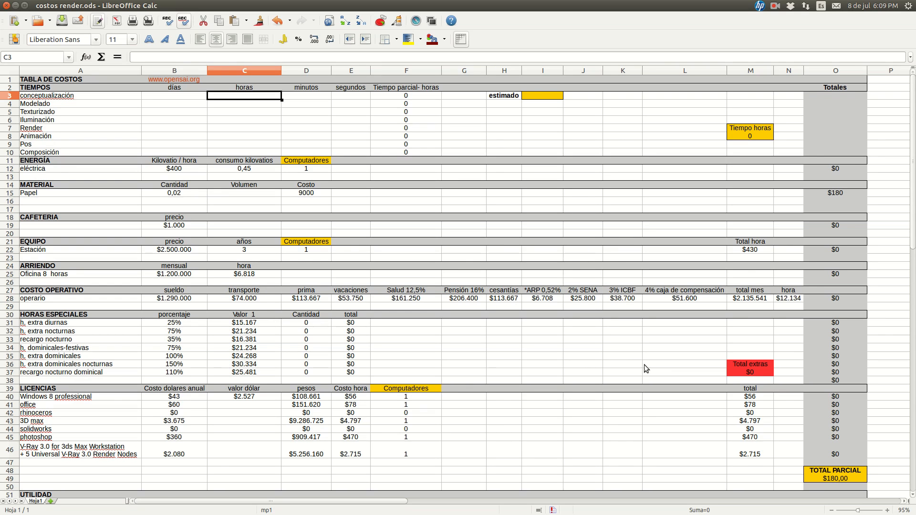
View the payasito.jpg render on its workspace and return to the costos render.ods spreadsheet
key(super+s)
double_click(644, 364)
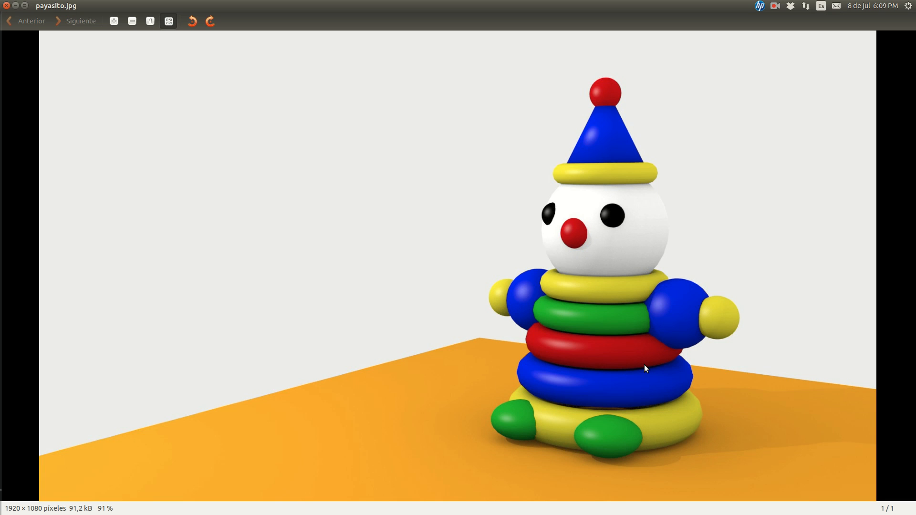
key(super+w)
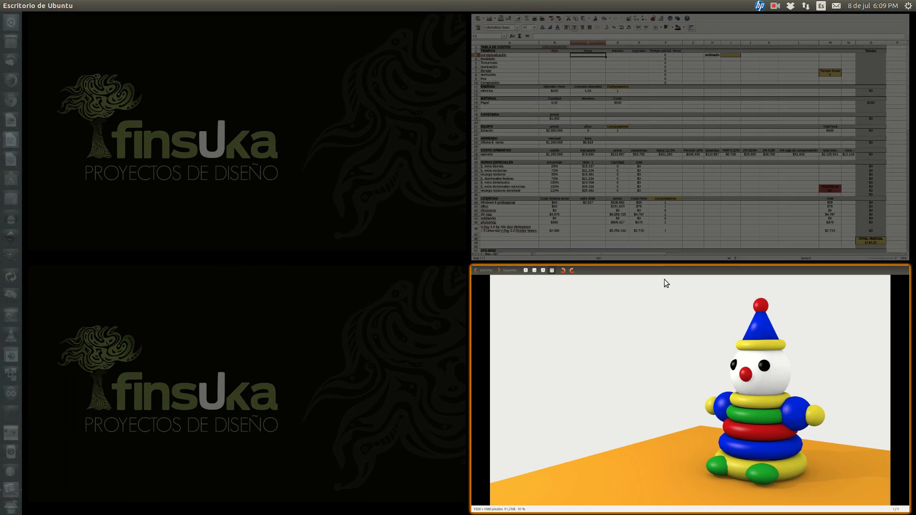
click(637, 213)
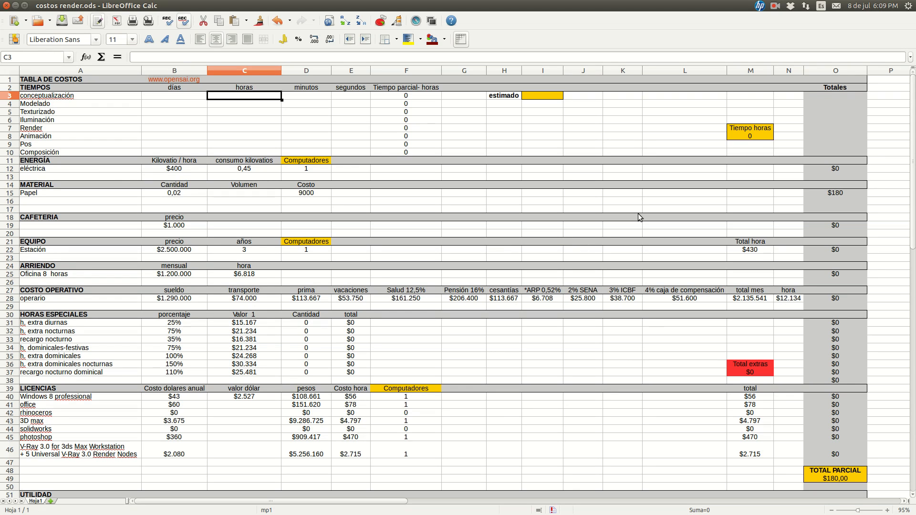
Enter 1 hour as the conceptualización time in the TIEMPOS section
click(25, 89)
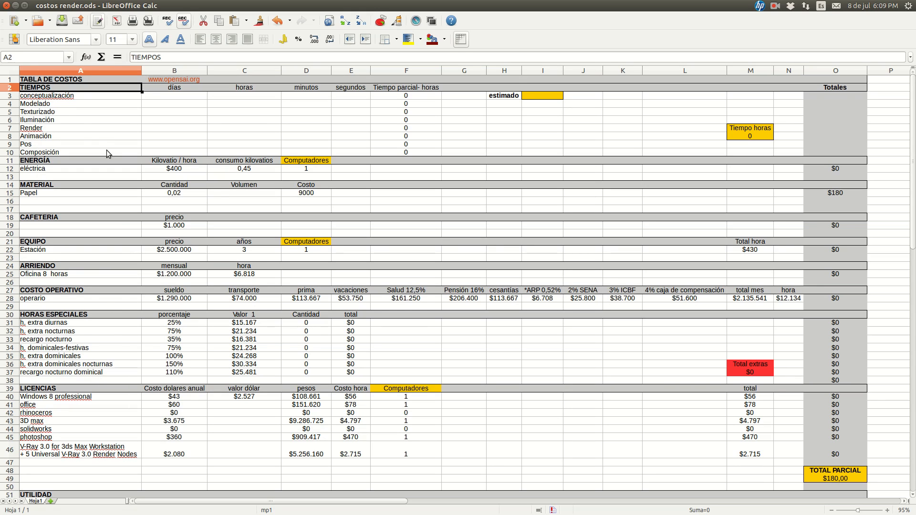
click(59, 97)
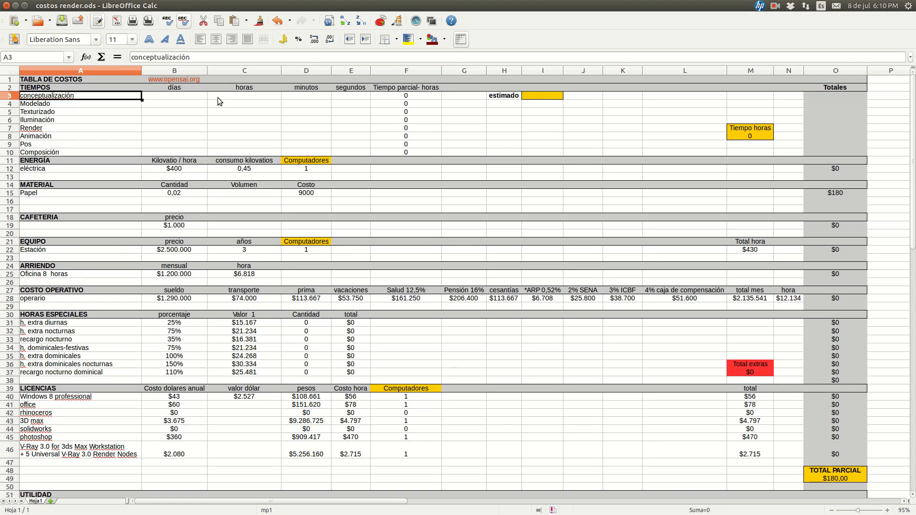
key(Tab)
key(Tab)
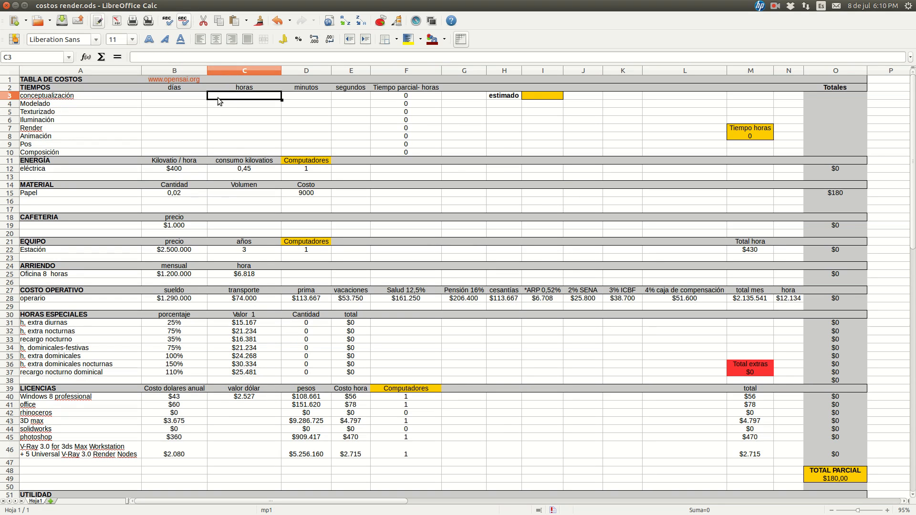
text(1)
click(245, 103)
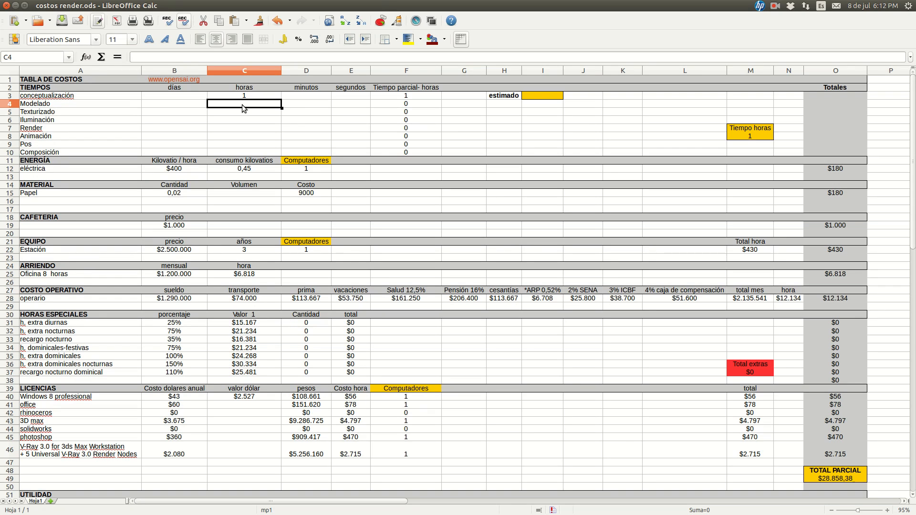
Enter 20 minutes for Modelado and 5 minutes for Iluminación in the TIEMPOS section
key(Tab)
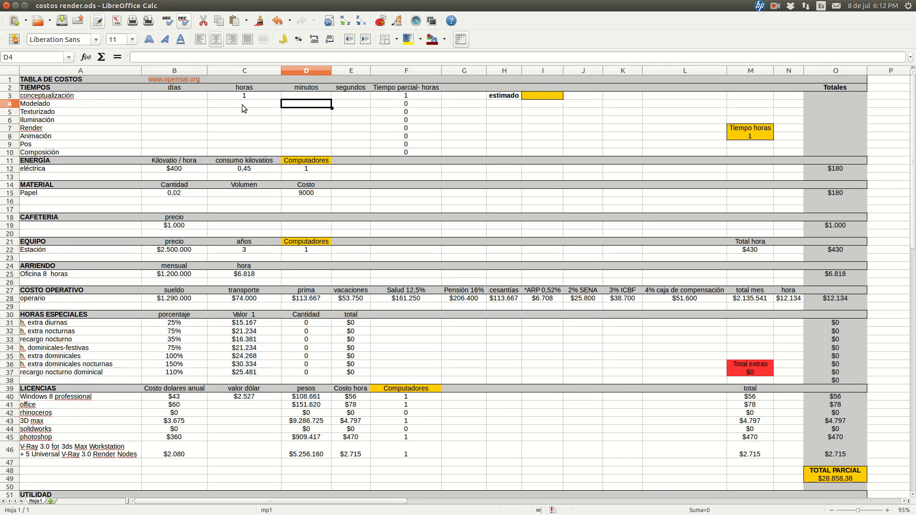
text(20)
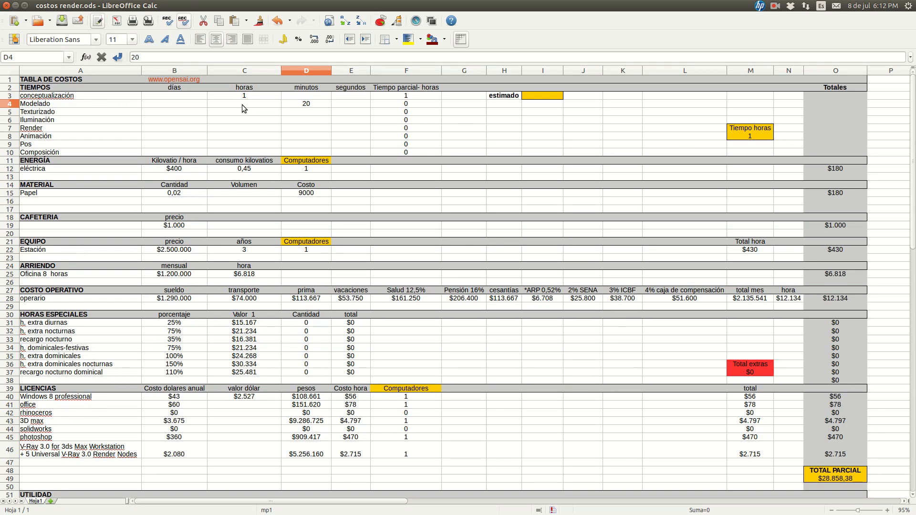
key(Return)
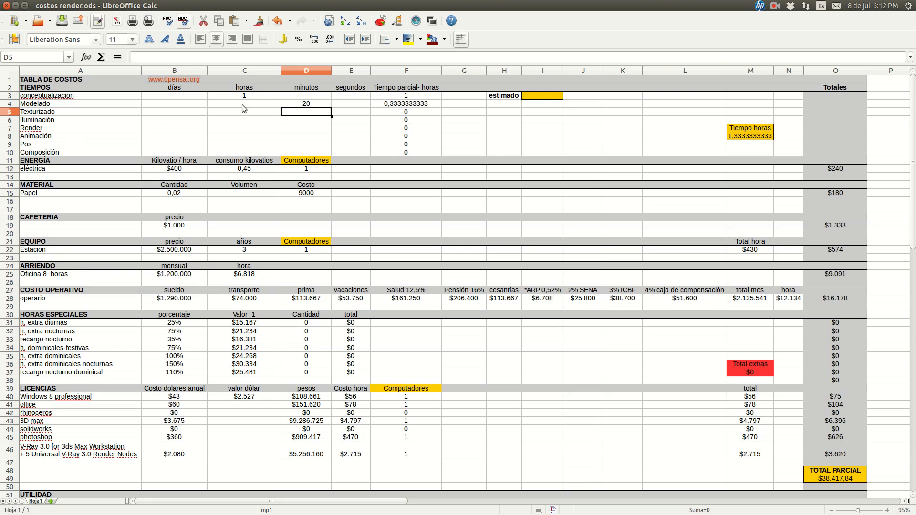
key(Left)
key(Down)
key(Right)
text(5)
key(Return)
Enter 10 seconds as the Render time in the TIEMPOS section
key(Right)
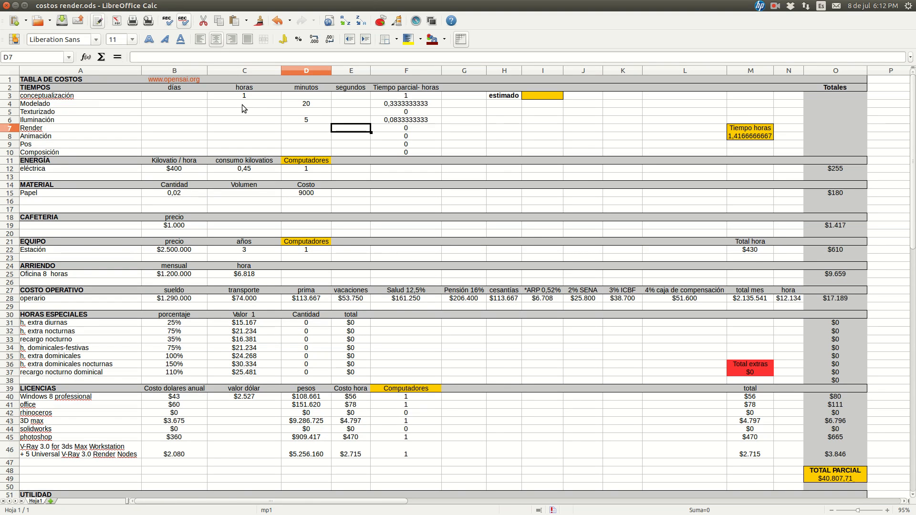
text(10)
key(Return)
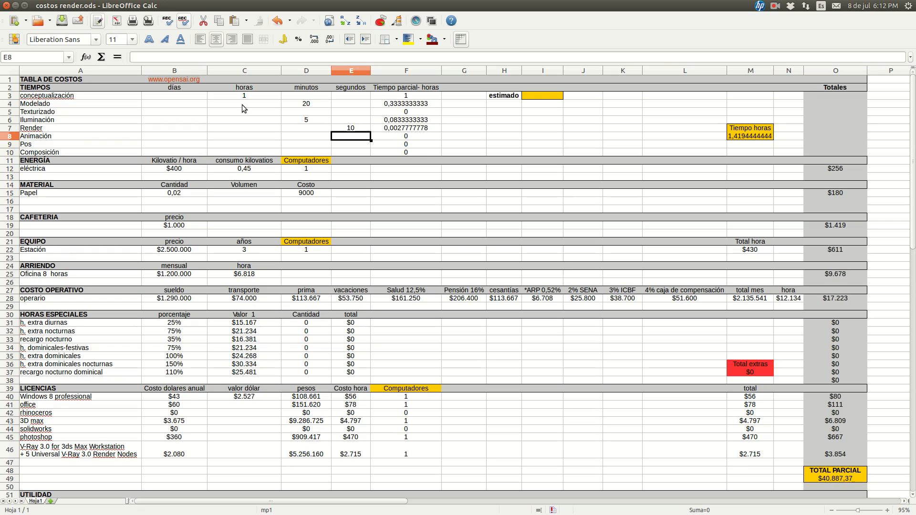
key(Down)
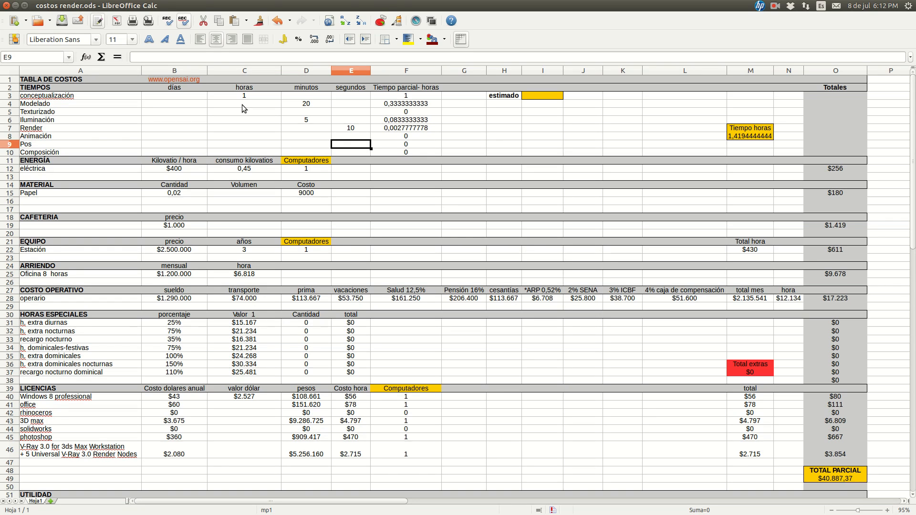
key(Down)
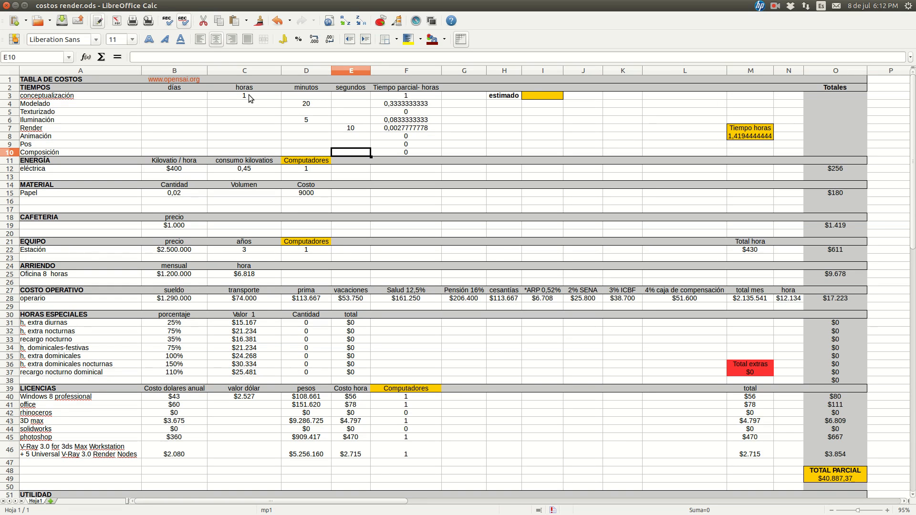
Examine the conceptualización time entries, its partial-hours formula and the Tiempo horas total formula
click(249, 95)
click(307, 101)
click(263, 96)
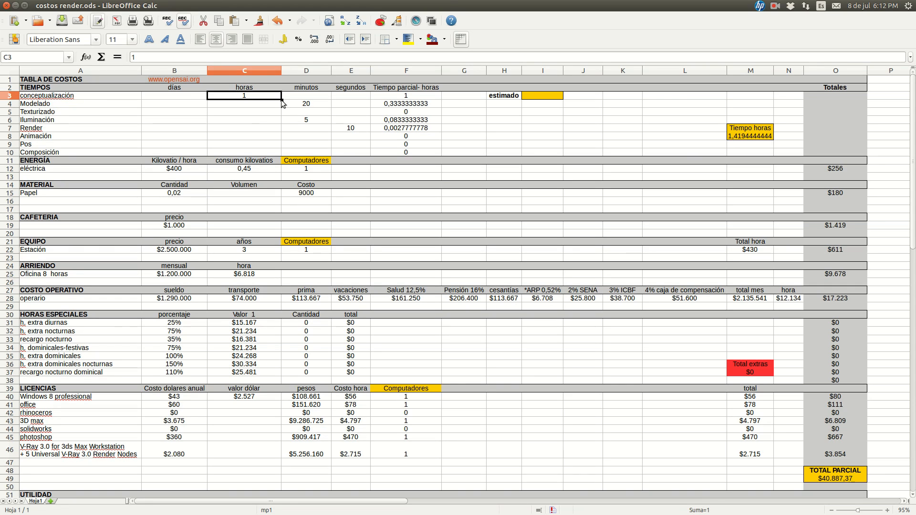
click(390, 97)
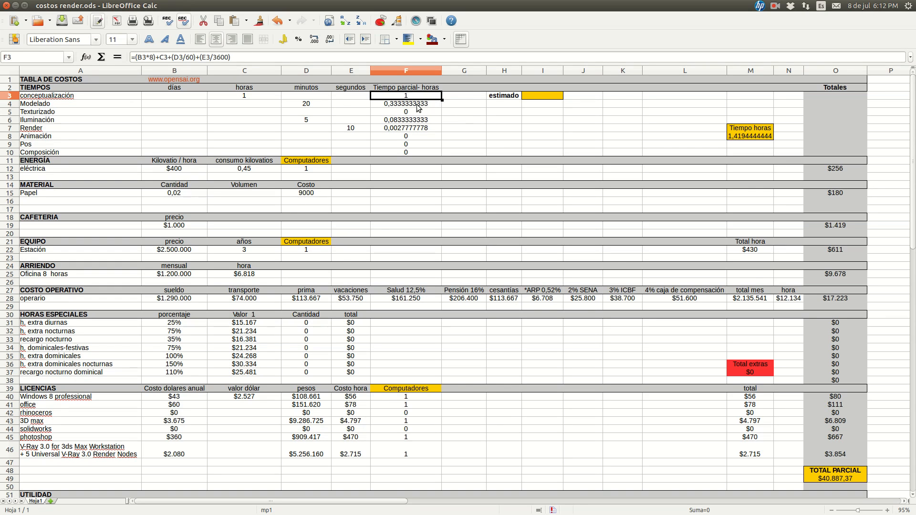
click(753, 136)
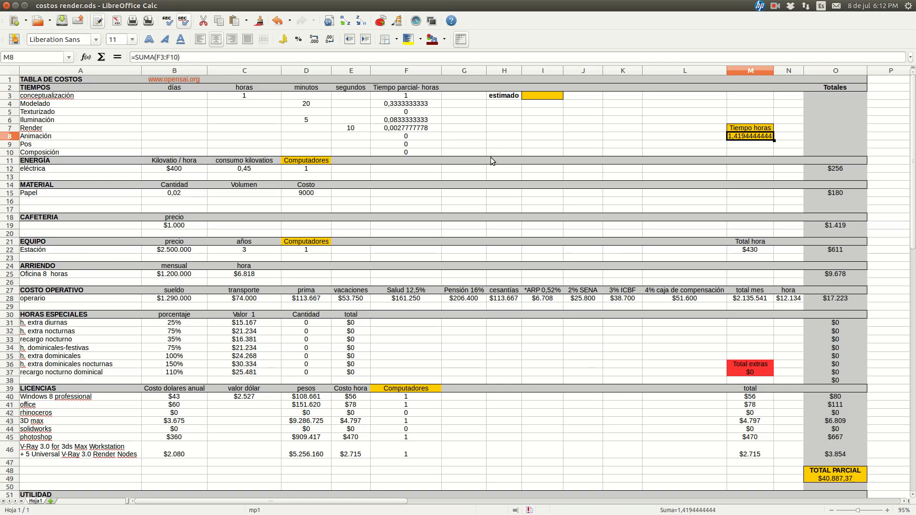
click(398, 97)
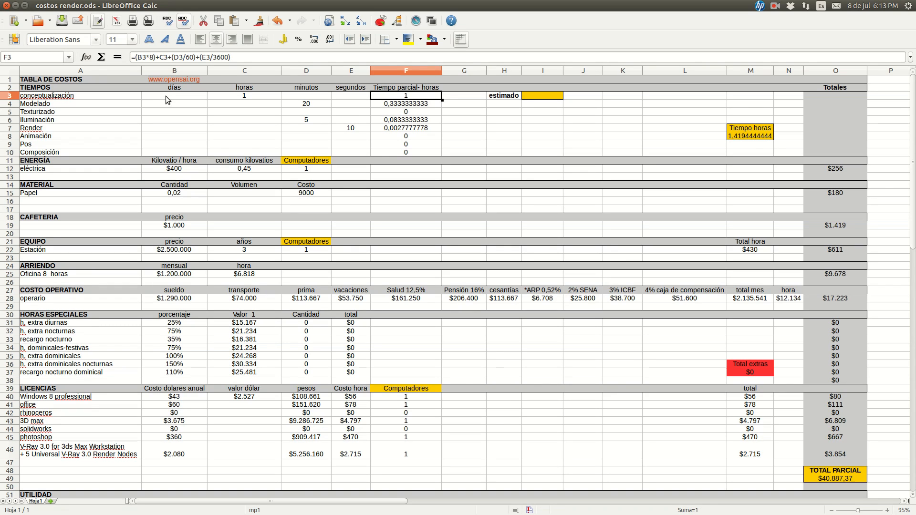
click(165, 96)
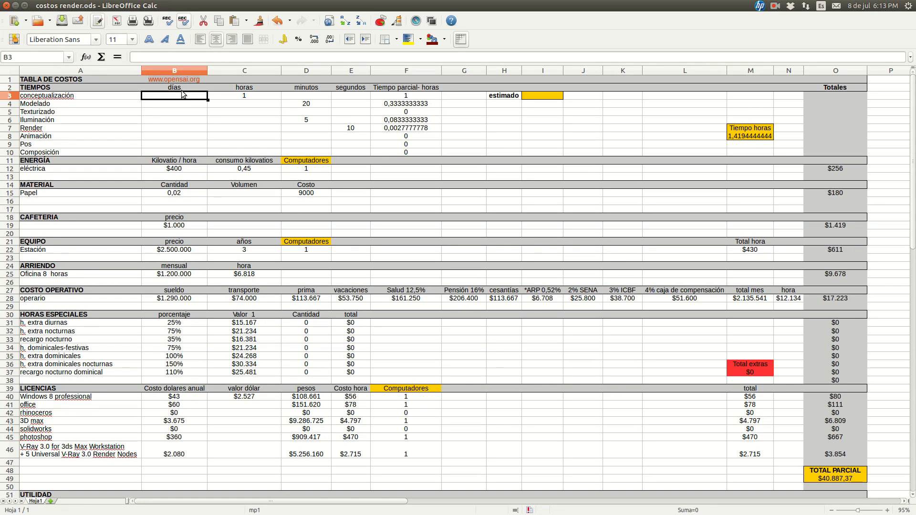
Fill the partial-hours formula from F3 down through F10 and review the copied formulas along the column
click(405, 98)
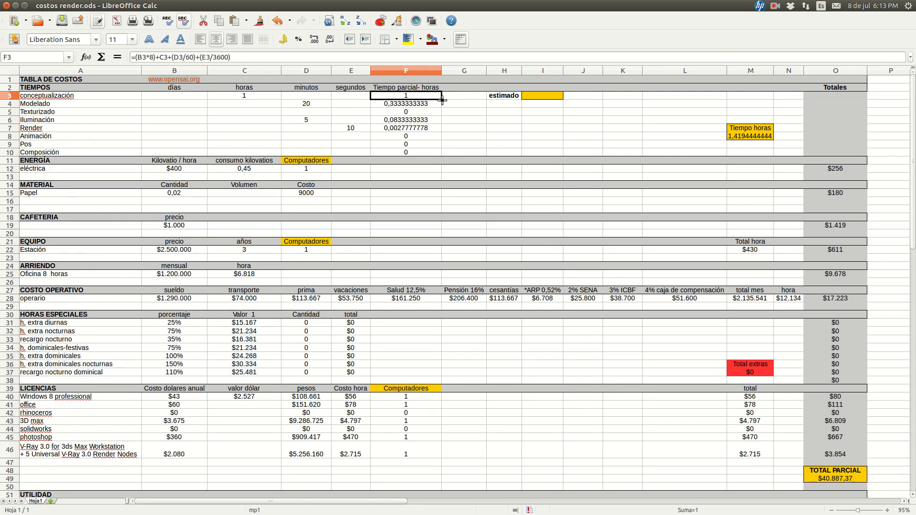
drag(442, 100, 443, 154)
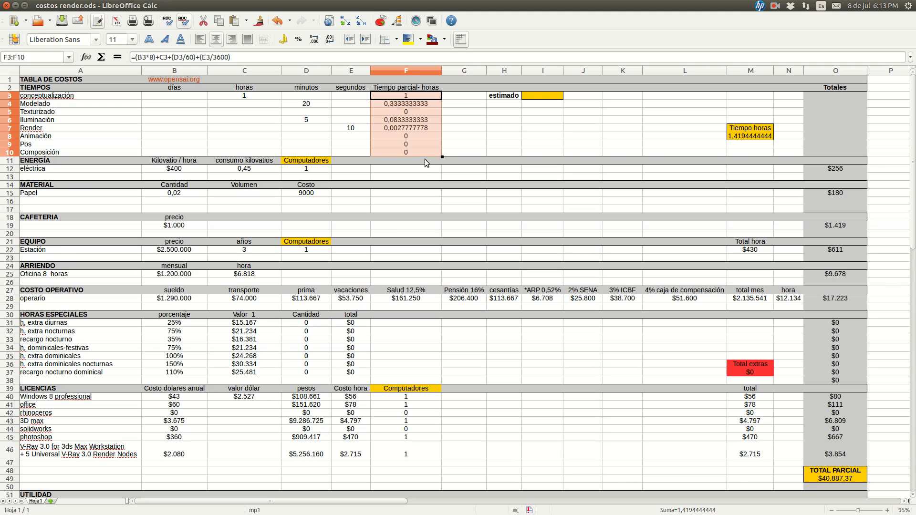
click(414, 98)
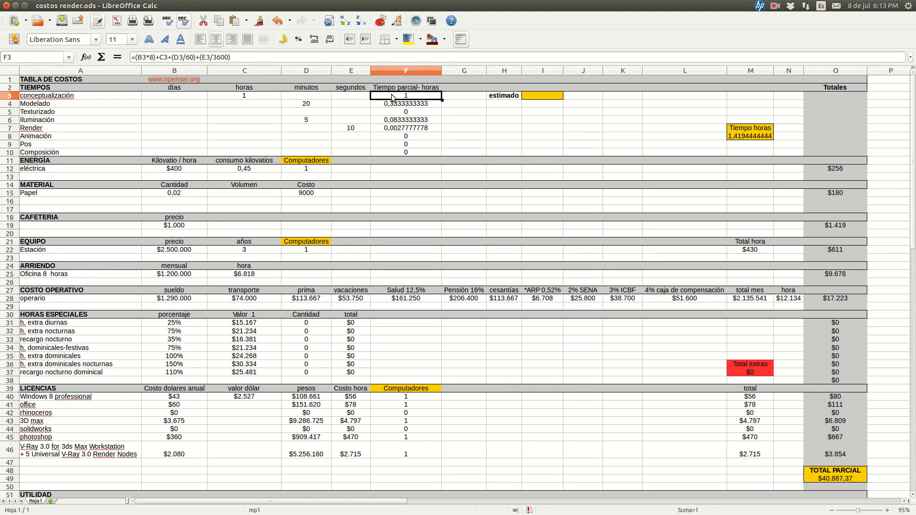
key(Down)
key(Down)
key(Down)
key(Down)
key(Down)
key(Down)
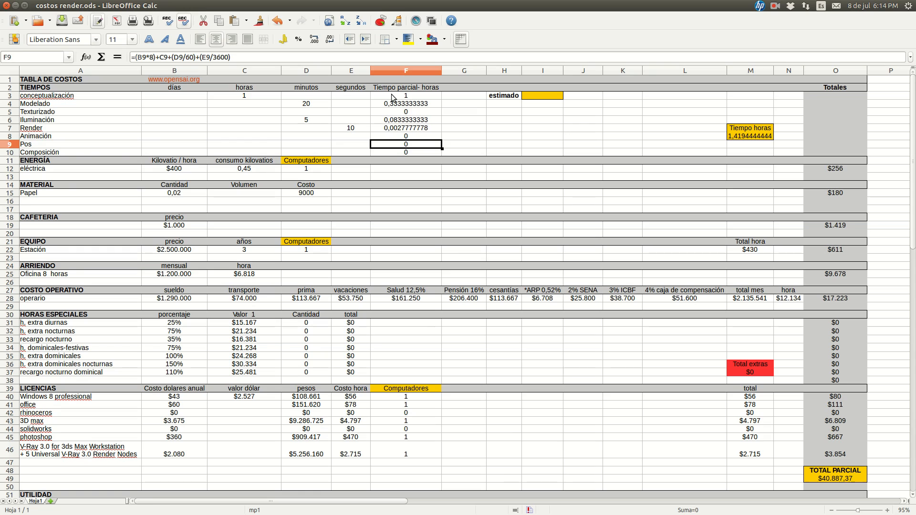
Clear the Render seconds and enter 10 there again to demonstrate the row's partial-hours formula
key(Up)
key(Up)
key(Left)
key(Delete)
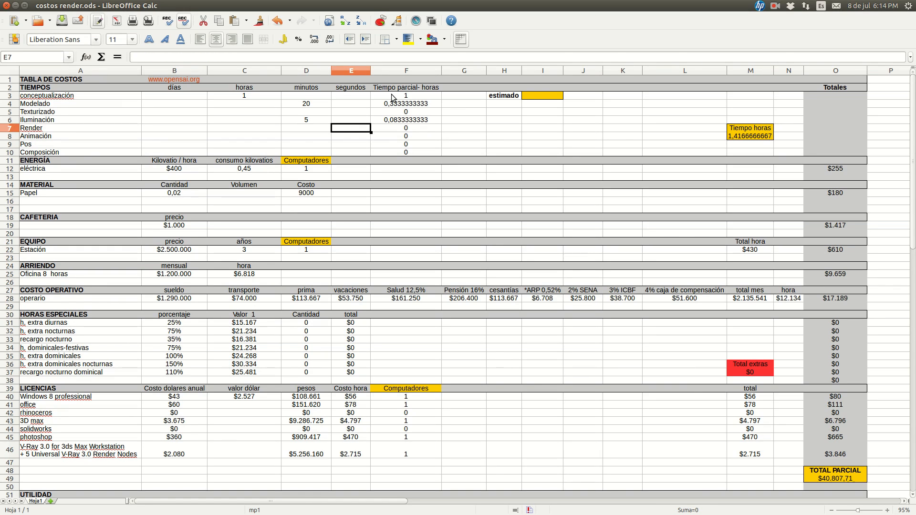
key(Right)
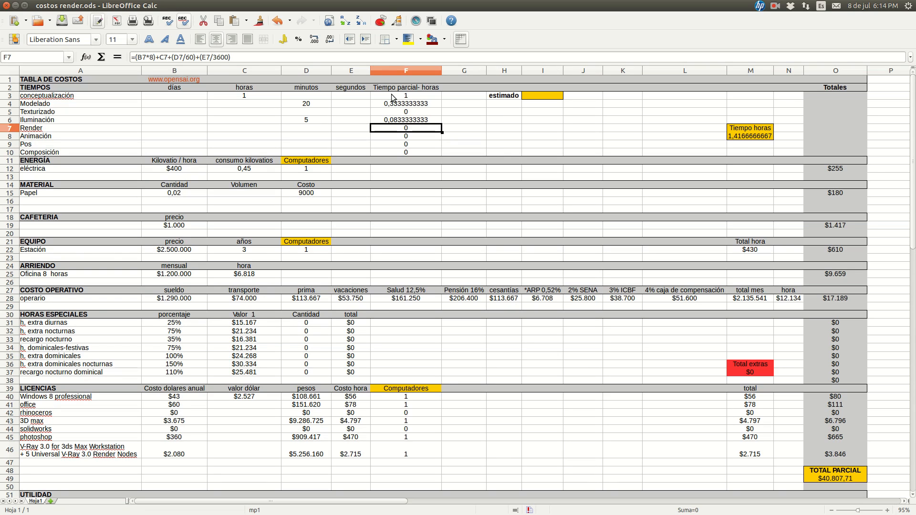
key(Left)
text(10)
key(Right)
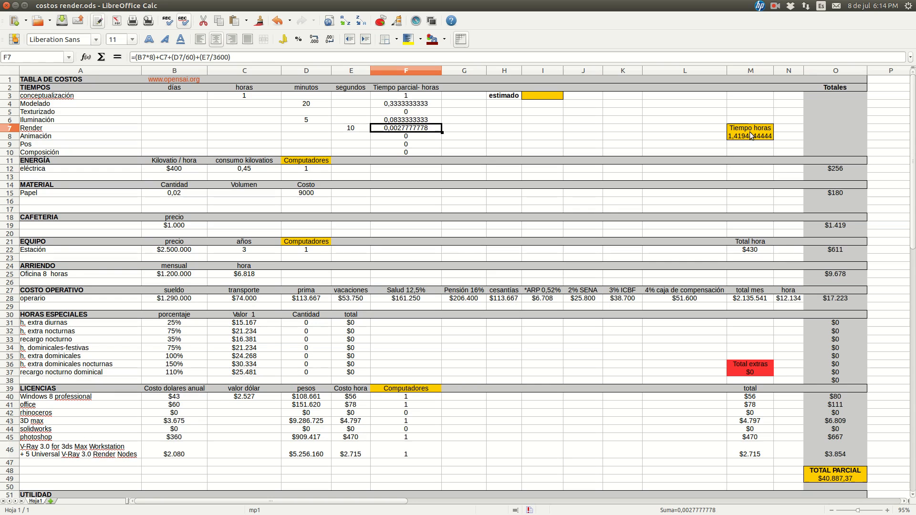
Inspect the conceptualización partial-hours formula in F3 and the Tiempo horas sum formula in M8
click(425, 95)
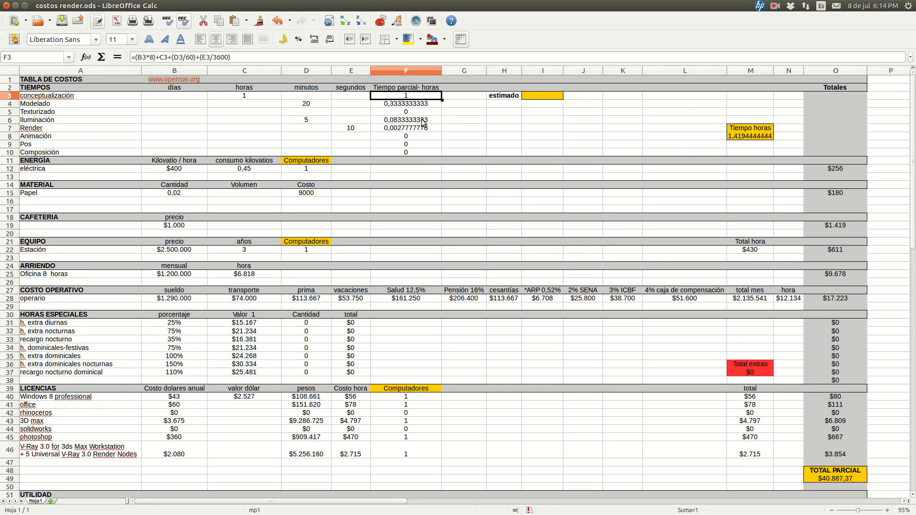
click(743, 137)
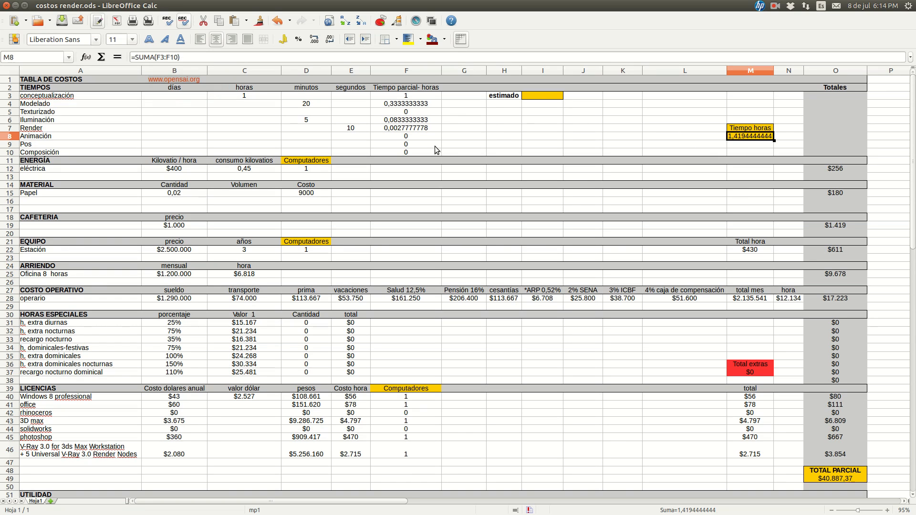
click(700, 138)
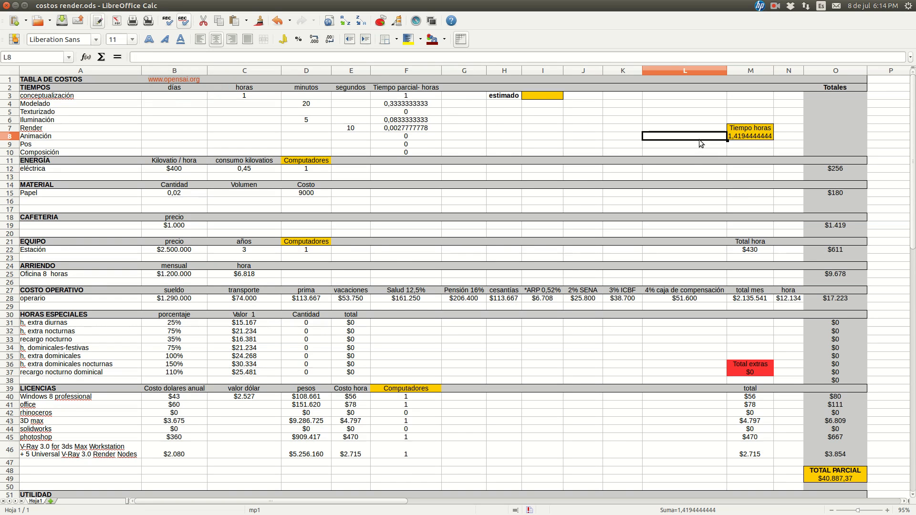
Re-enter the Tiempo horas total in M8 as =SUMA(F3:F10), summing all the partial hours
click(767, 136)
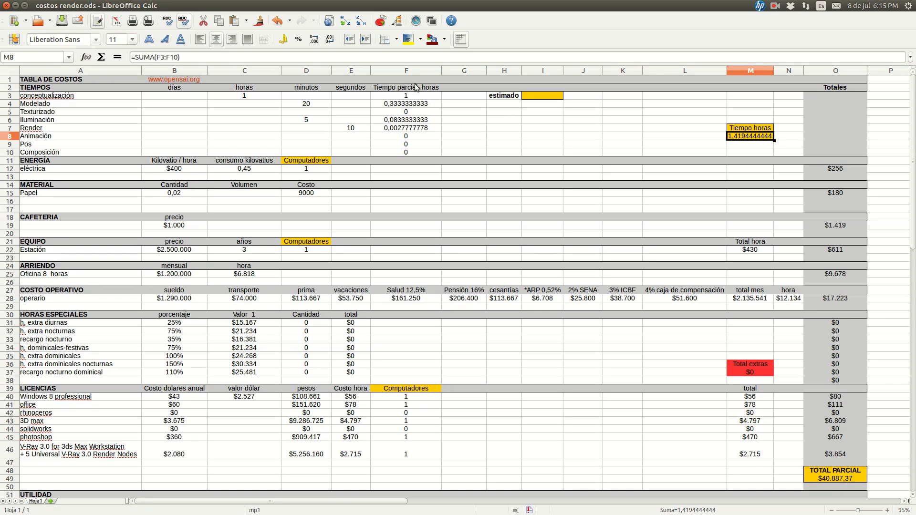
triple_click(412, 57)
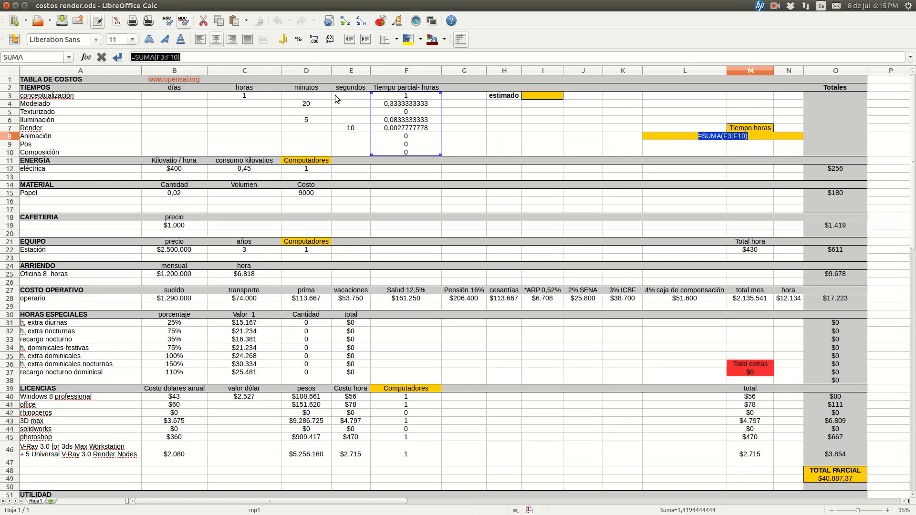
text(=sUA)
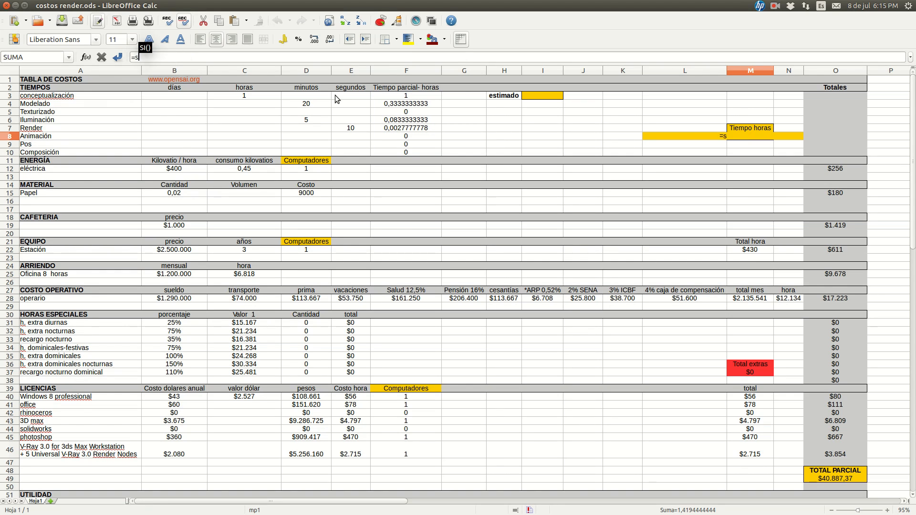
key(BackSpace)
key(BackSpace)
key(BackSpace)
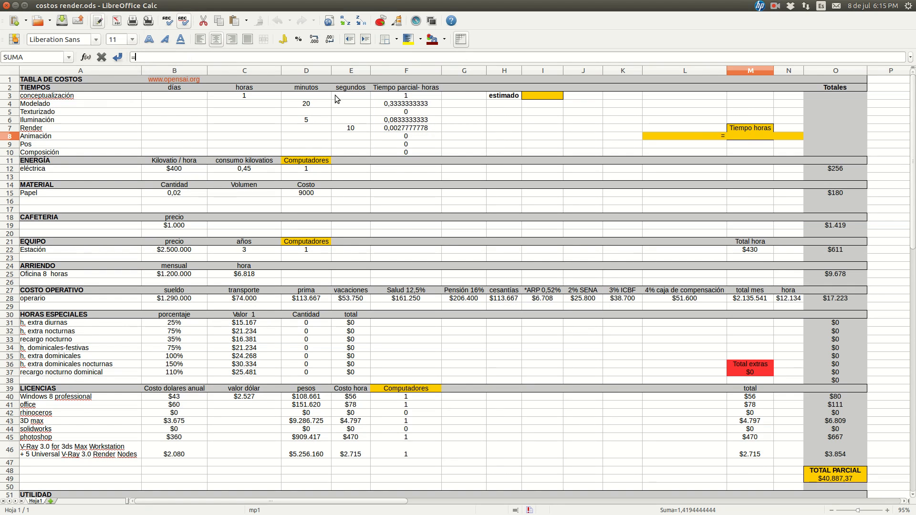
text(SUMA()
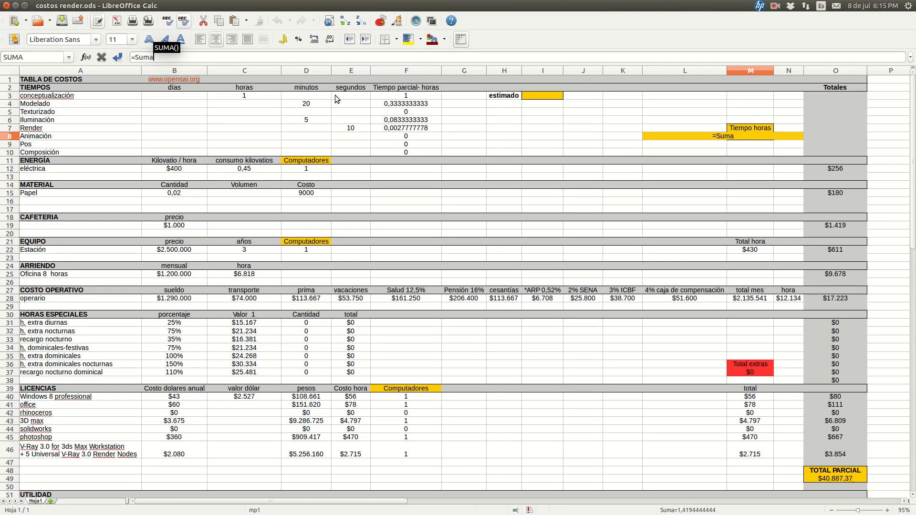
click(415, 99)
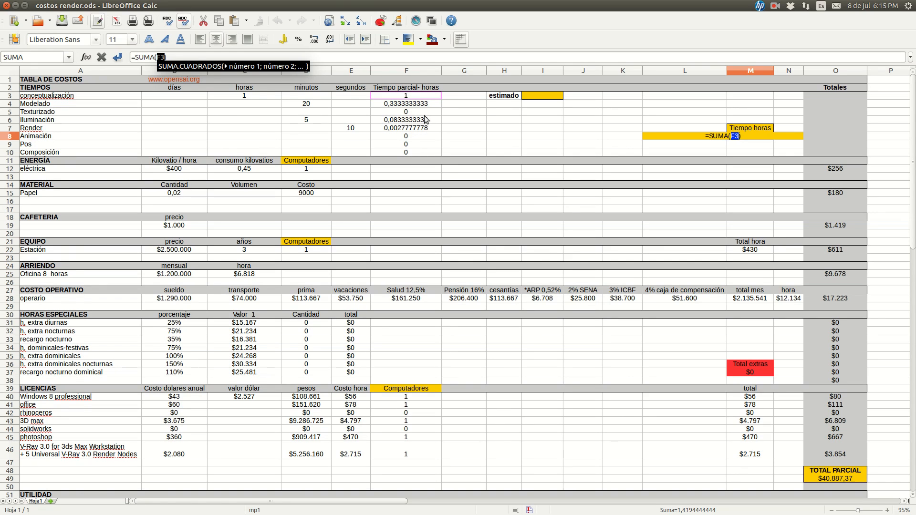
shift+click(406, 153)
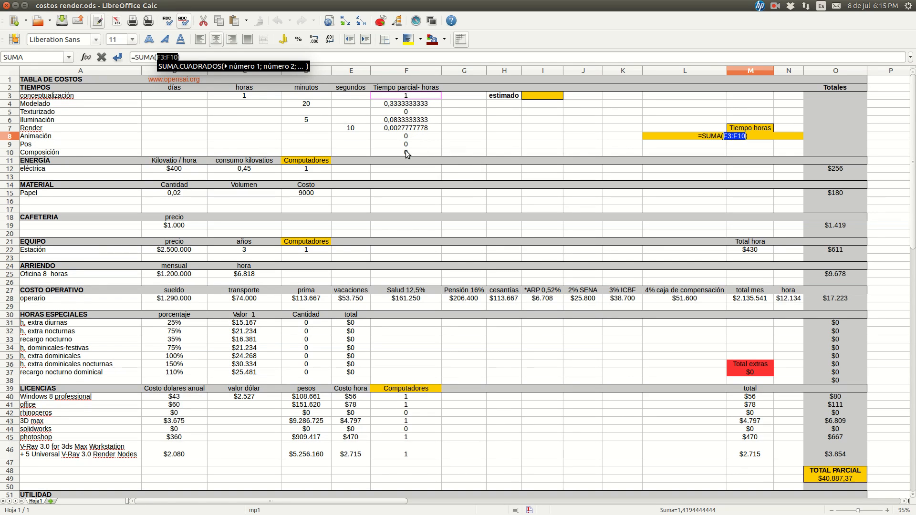
key(Return)
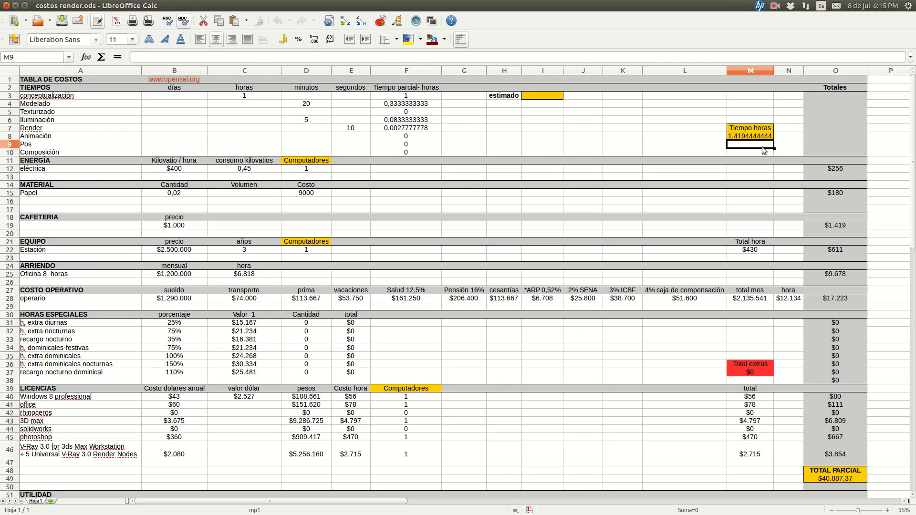
Review the Tiempo horas sum formula in M8 together with the conceptualización hours in C3
click(748, 139)
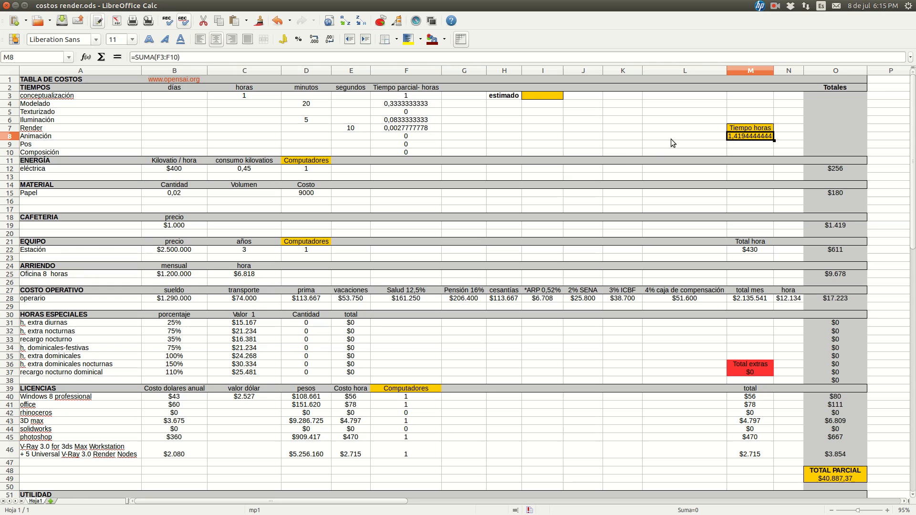
click(245, 97)
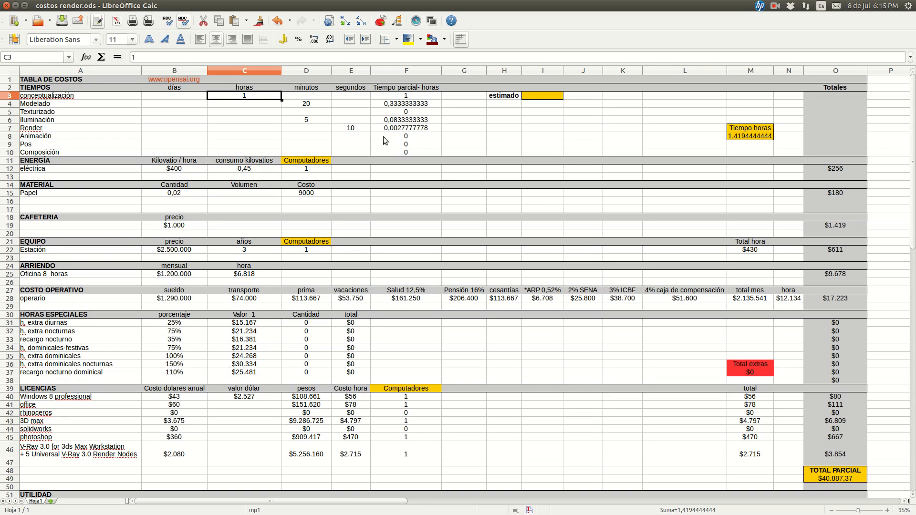
click(749, 135)
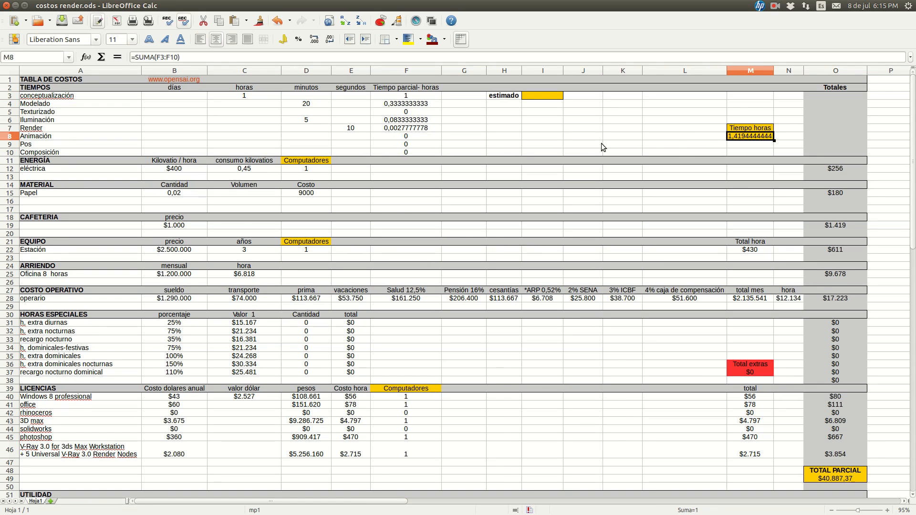
scroll(603, 147, down, 1)
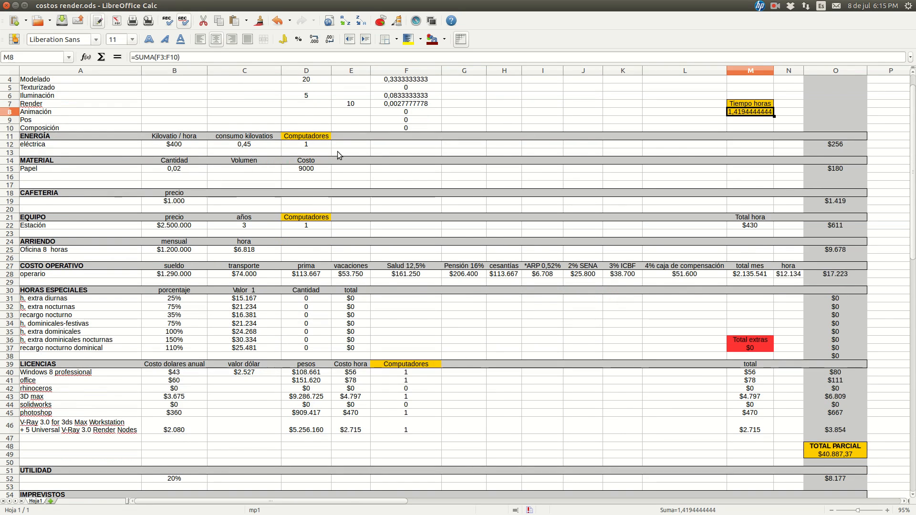
scroll(338, 155, up, 1)
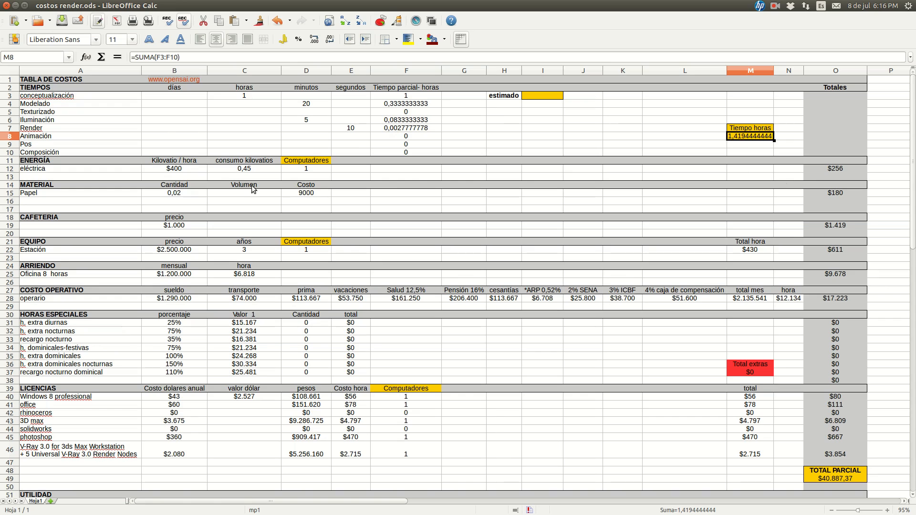
Examine the eléctrica row under ENERGÍA: its Kilovatio / hora price, consumo kilovatios, Computadores and Totales formula in O12
click(45, 163)
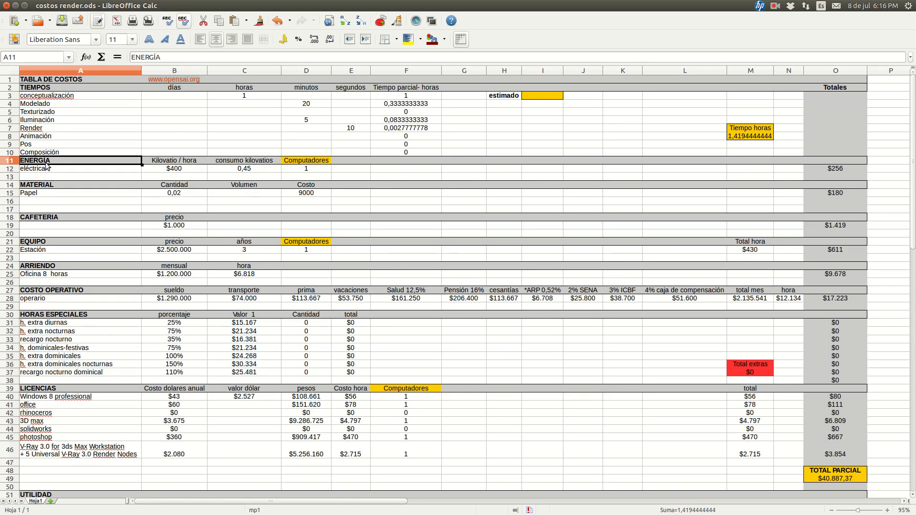
click(52, 168)
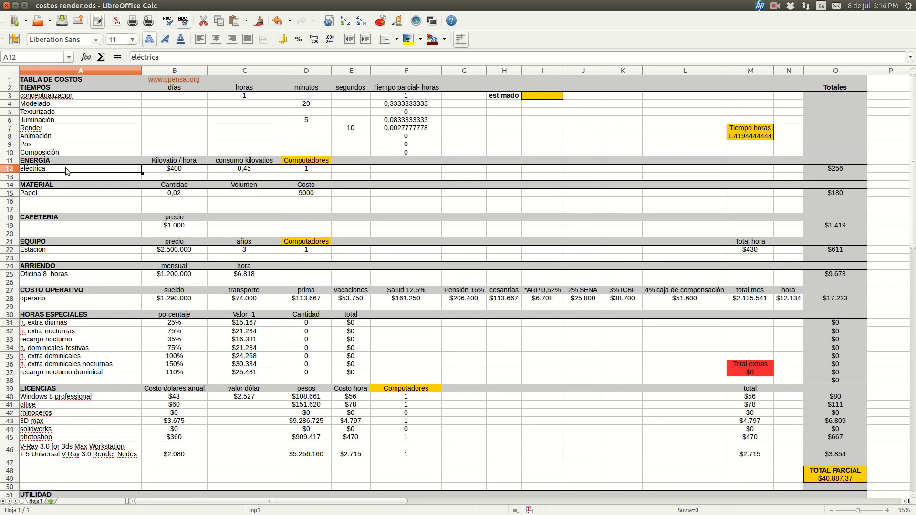
click(176, 170)
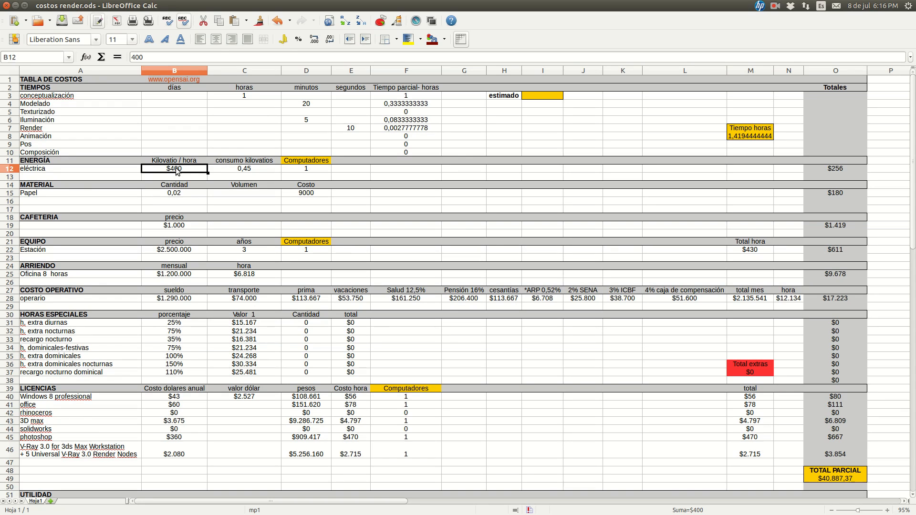
key(Right)
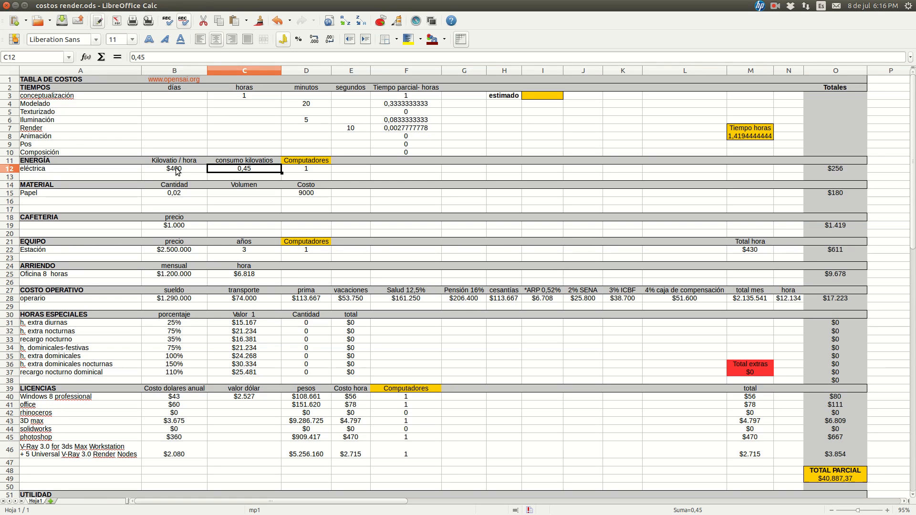
key(Right)
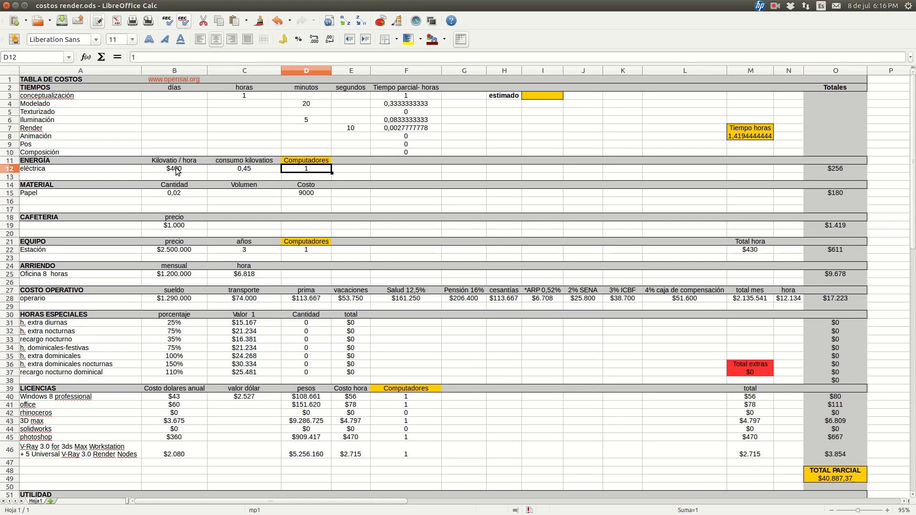
key(Left)
key(Right)
key(Left)
key(Left)
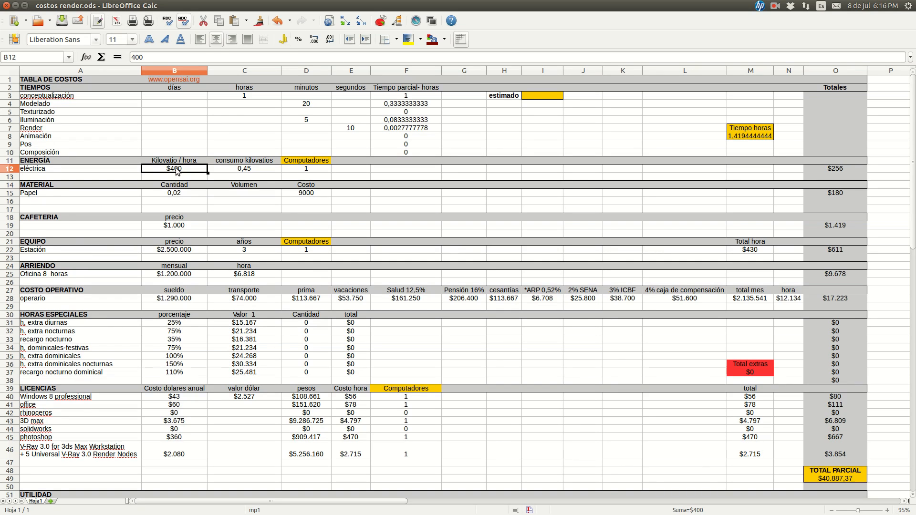
key(Right)
key(Right)
key(Right)
key(Right)
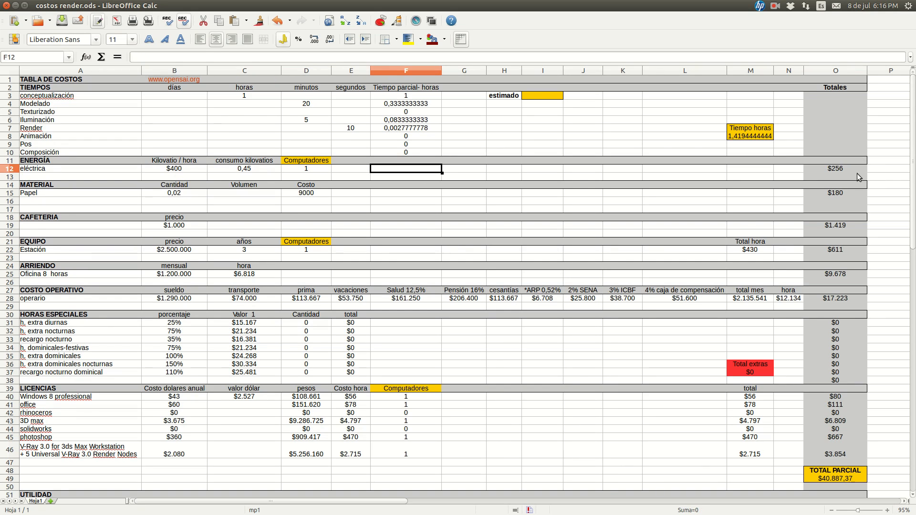
click(858, 171)
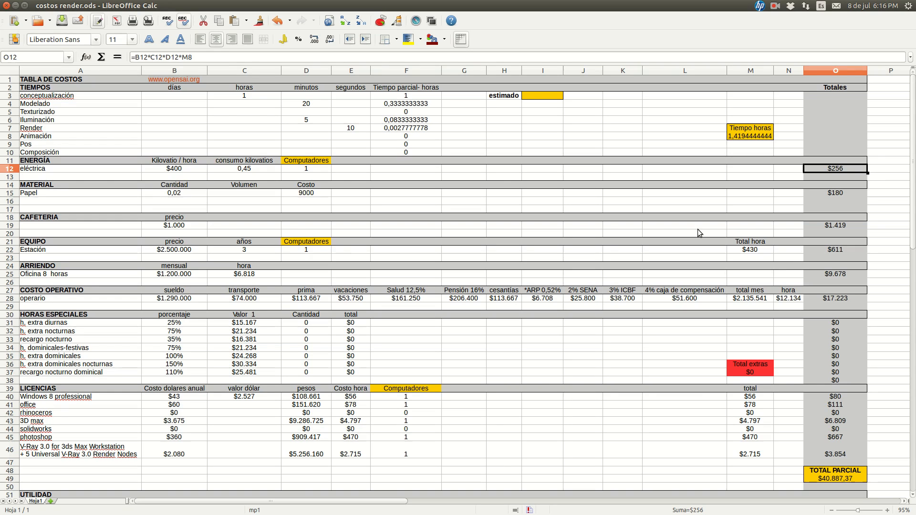
Set the eléctrica row's Computadores in D12 to 2, check its total, and restore the count to 1
click(317, 170)
text(2)
key(Return)
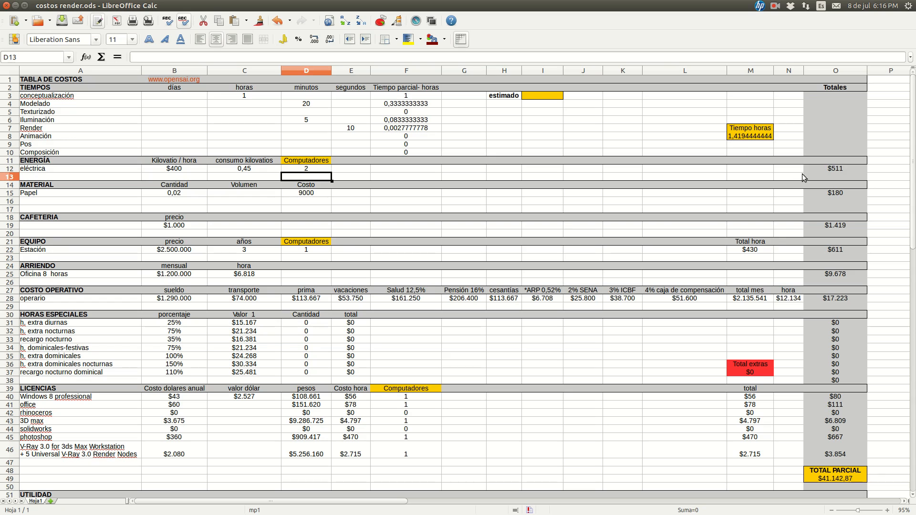
click(826, 168)
click(310, 168)
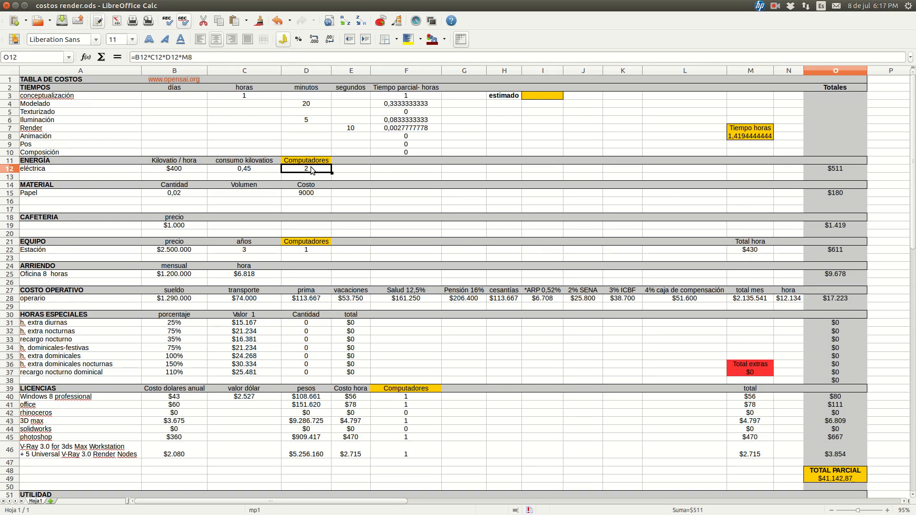
text(1)
key(Return)
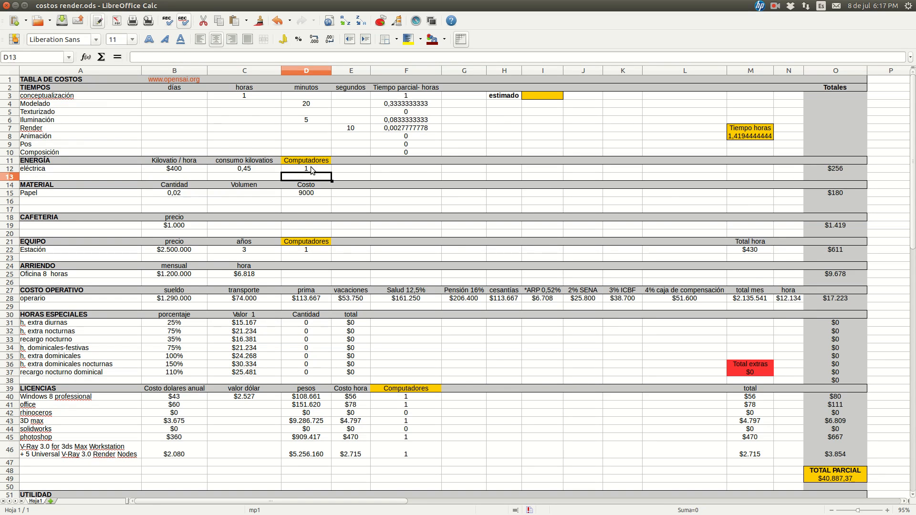
Re-enter M8 as the last factor of the eléctrica total in O12, keeping the formula =B12*C12*D12*M8
click(822, 169)
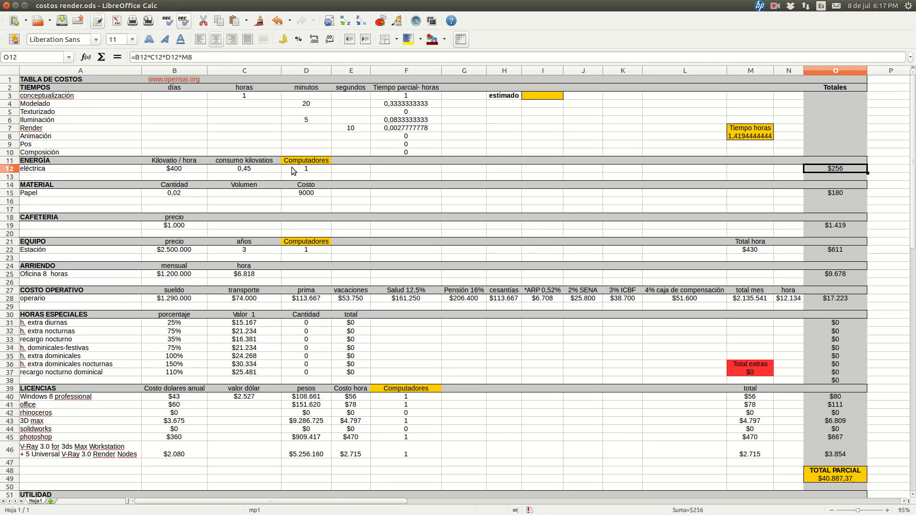
double_click(187, 57)
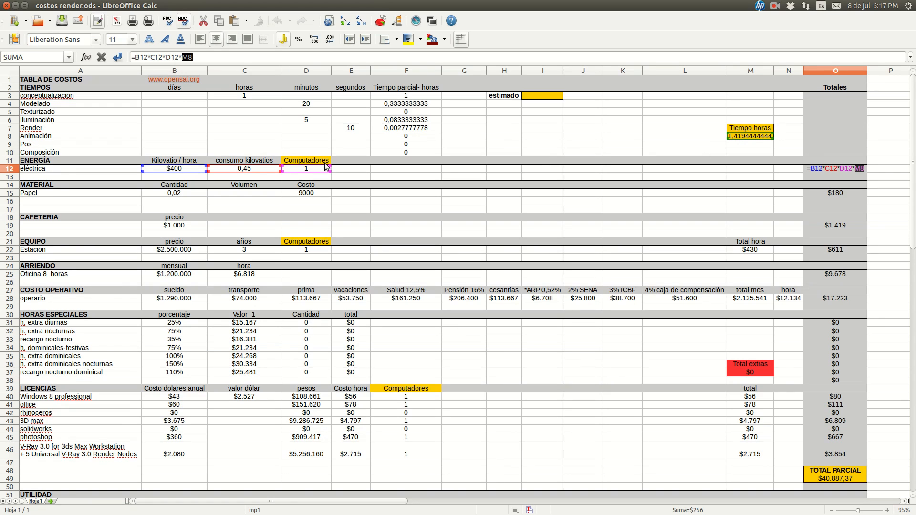
click(306, 169)
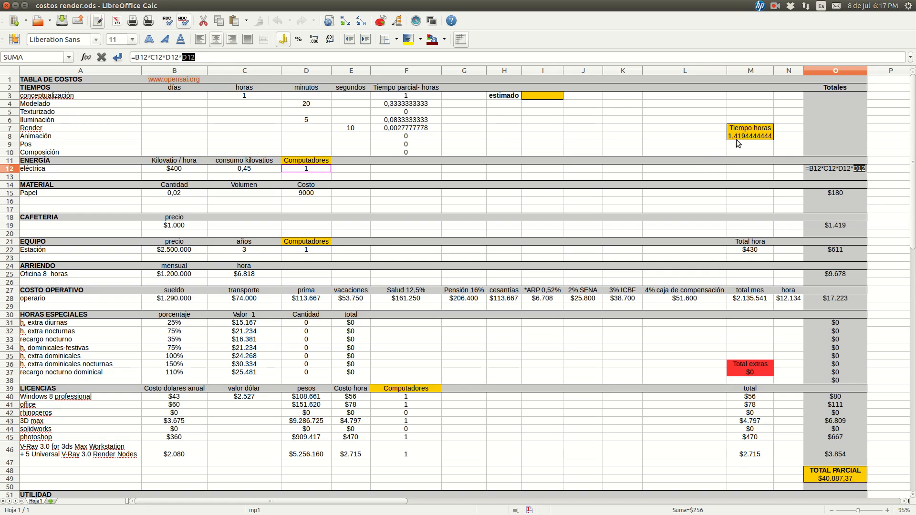
click(758, 169)
click(883, 165)
text(M8)
key(Return)
click(834, 170)
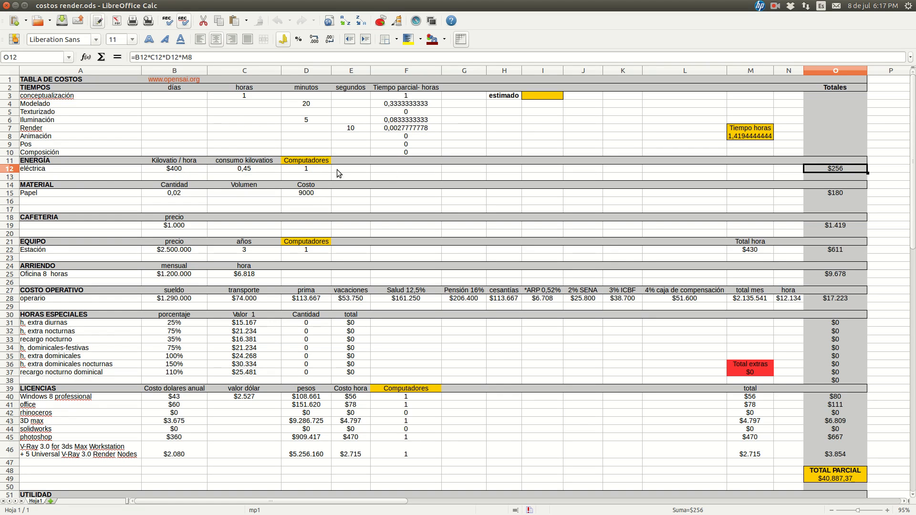
Examine the Papel row under MATERIAL: its Cantidad, Costo and the Totales formula in O15
click(42, 192)
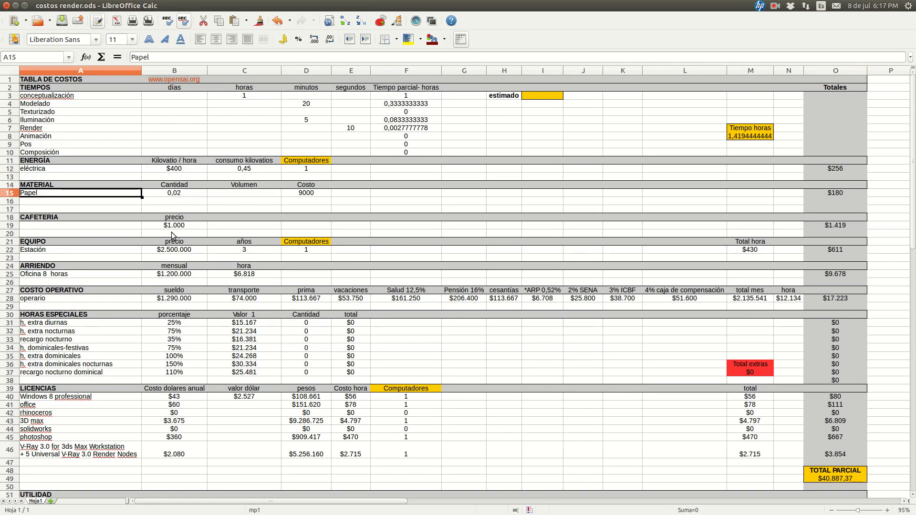
key(Right)
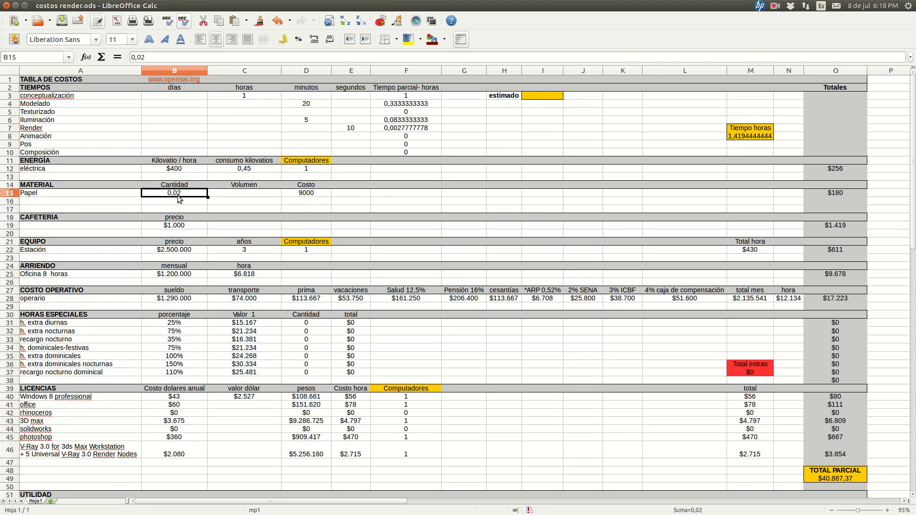
key(Tab)
key(Tab)
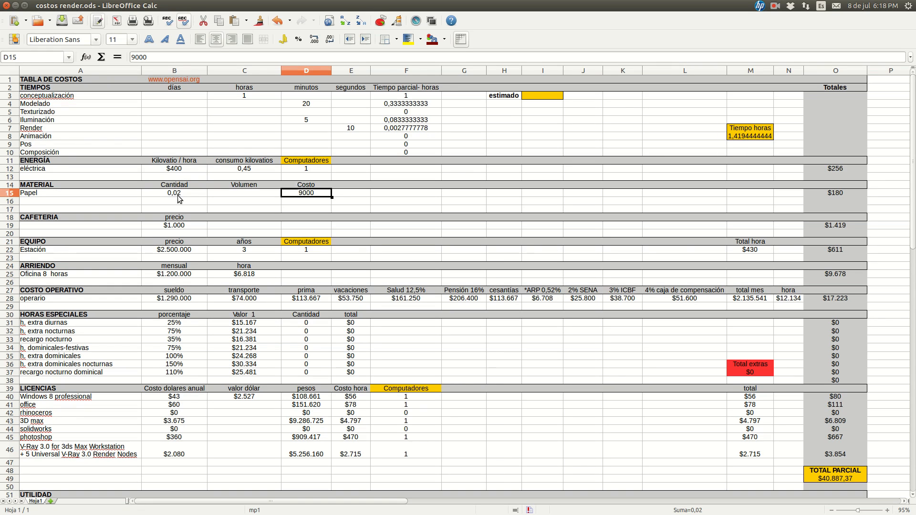
click(822, 192)
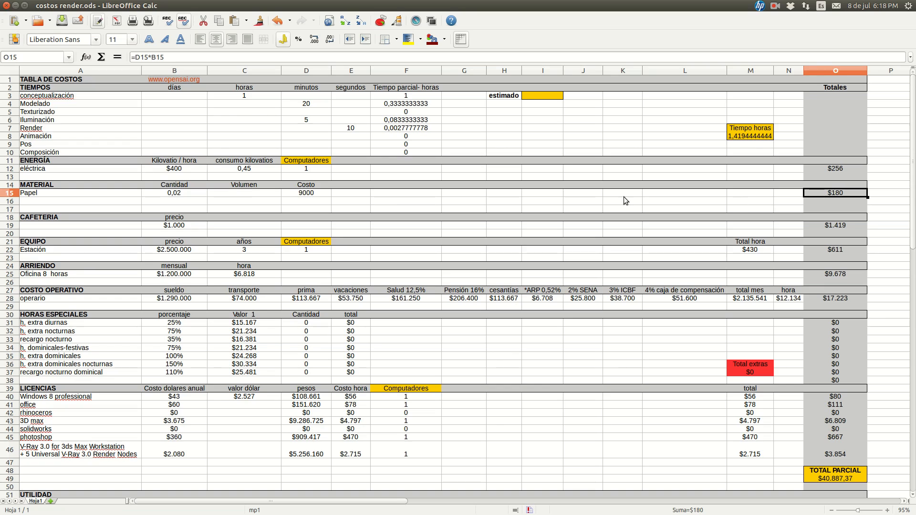
click(304, 194)
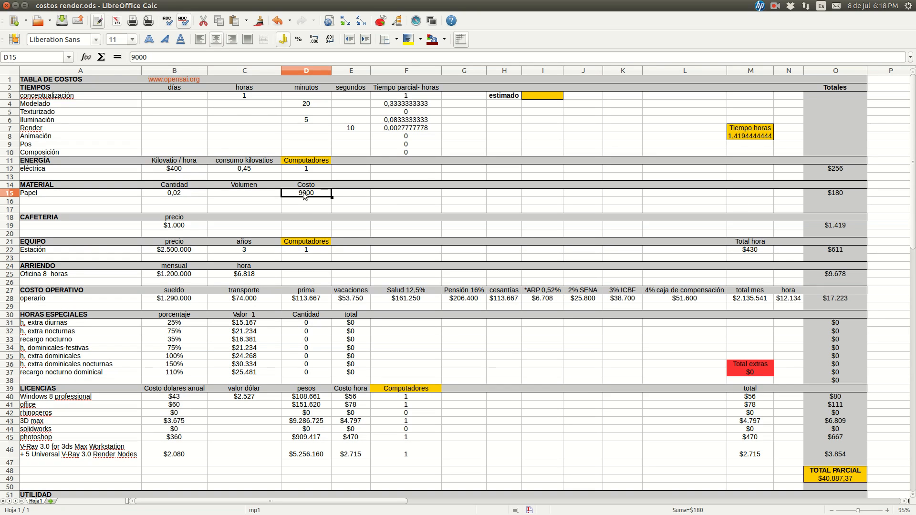
click(174, 194)
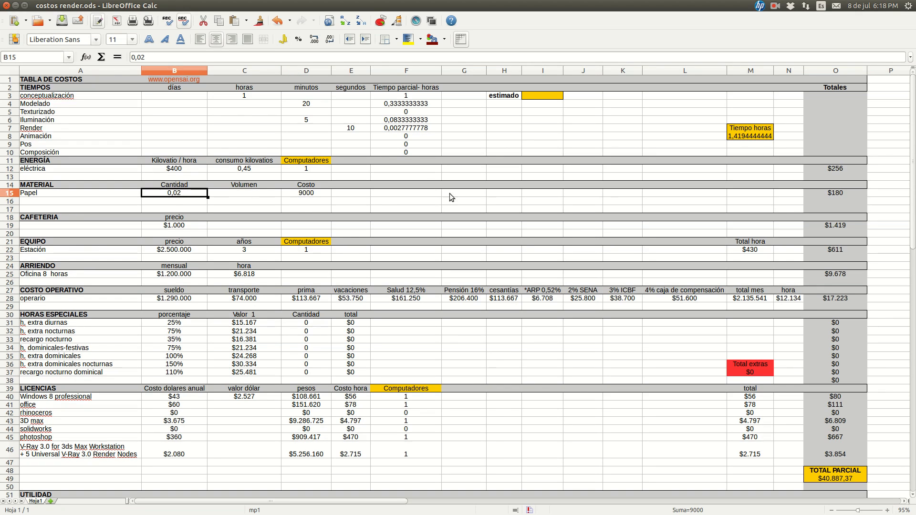
click(833, 194)
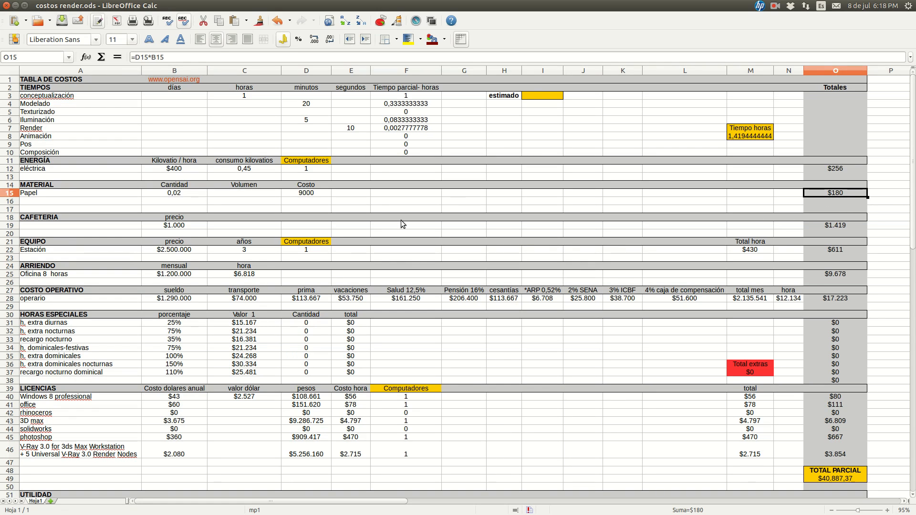
Review the MATERIAL section: the empty row below Papel, the row's blank cells and its total in O15
click(102, 206)
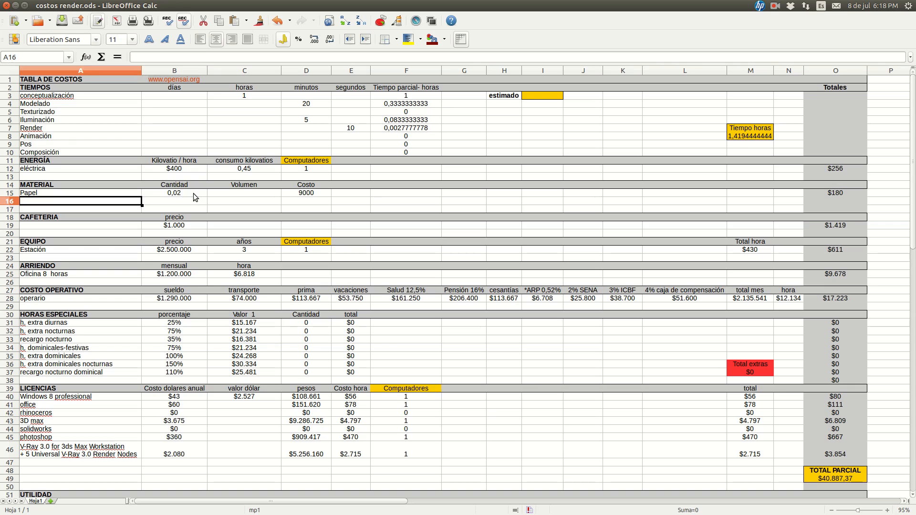
click(718, 196)
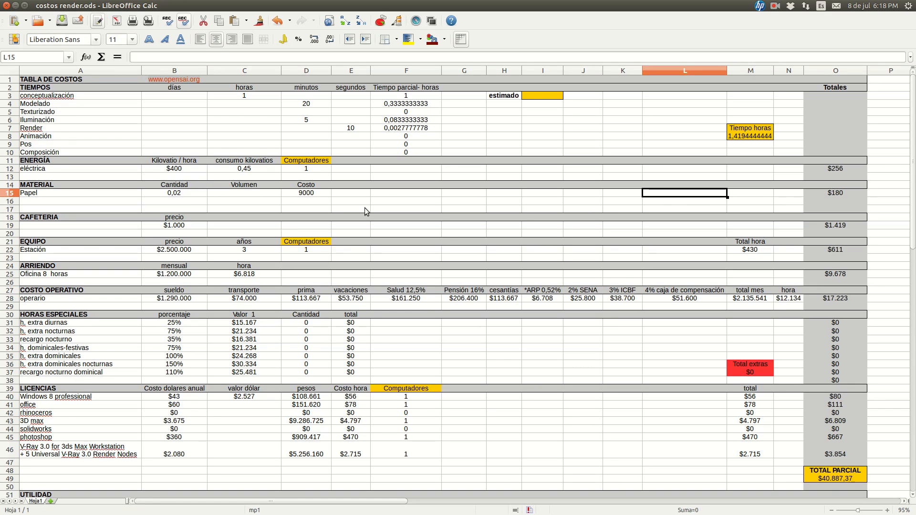
click(338, 192)
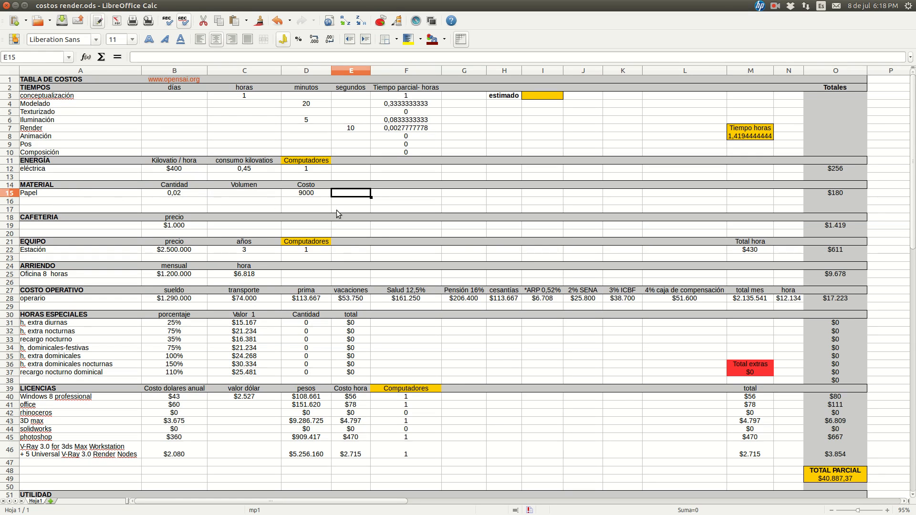
click(836, 193)
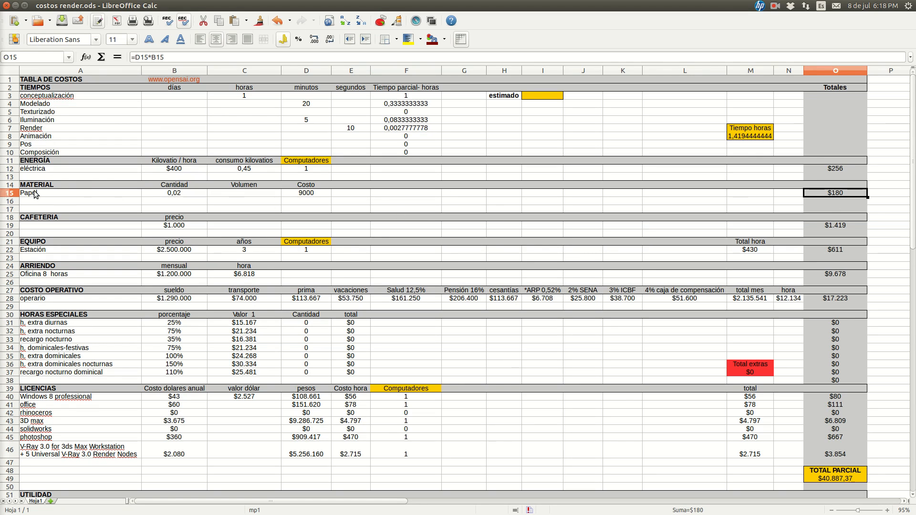
Examine the CAFETERIA row: its precio in B19 and the M8 factor of the Totales formula in O19, leaving the formula unedited
click(128, 225)
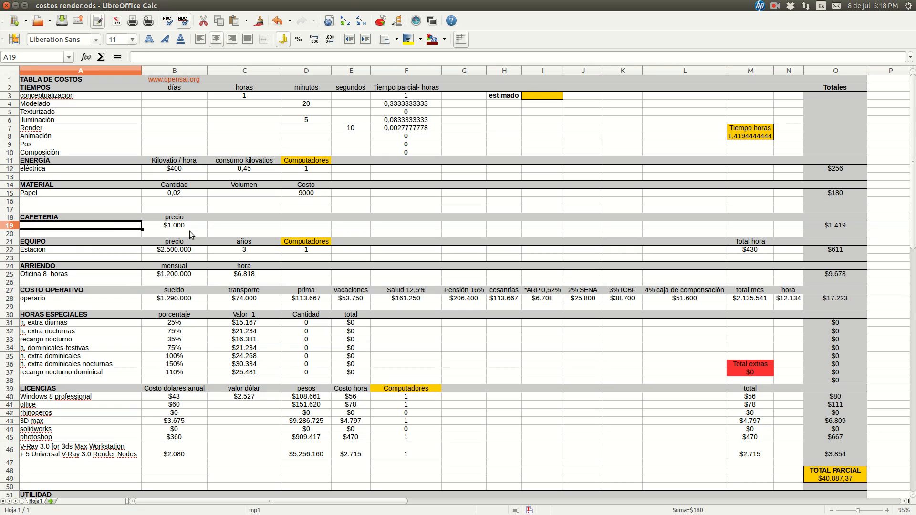
click(191, 225)
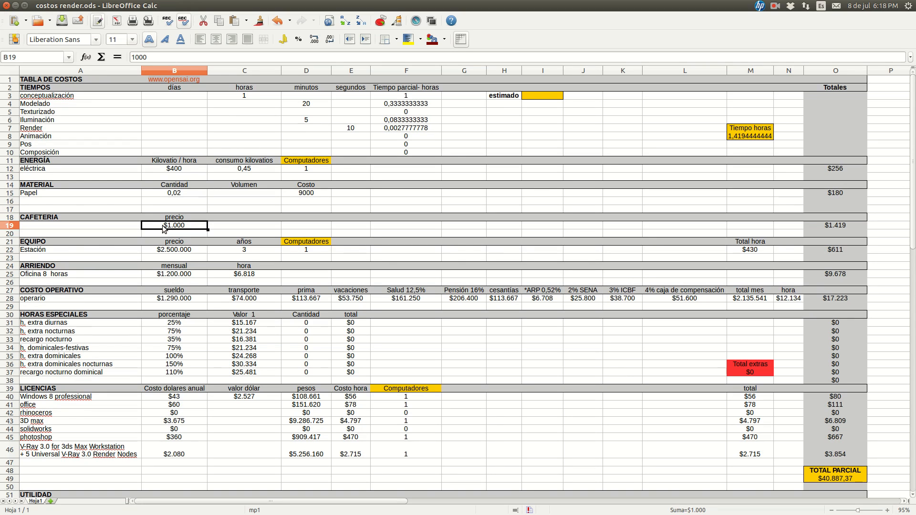
click(833, 227)
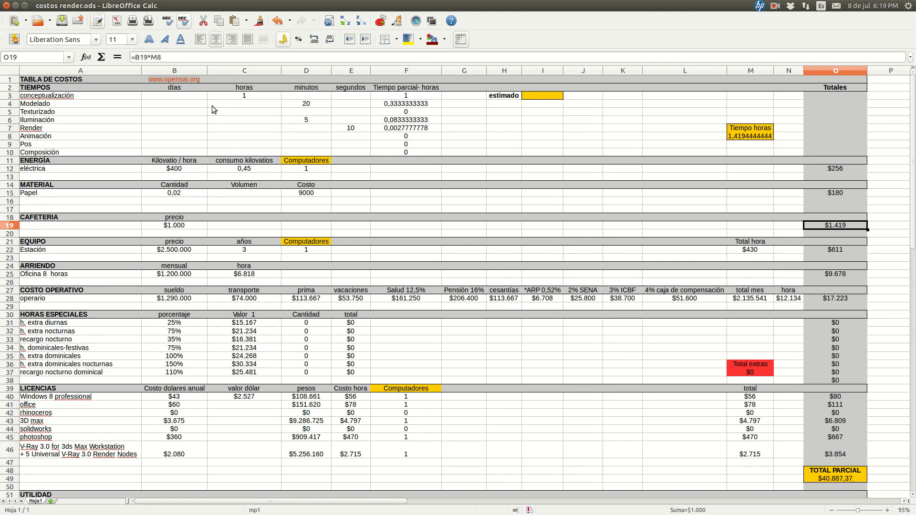
click(154, 57)
drag(153, 58, 164, 58)
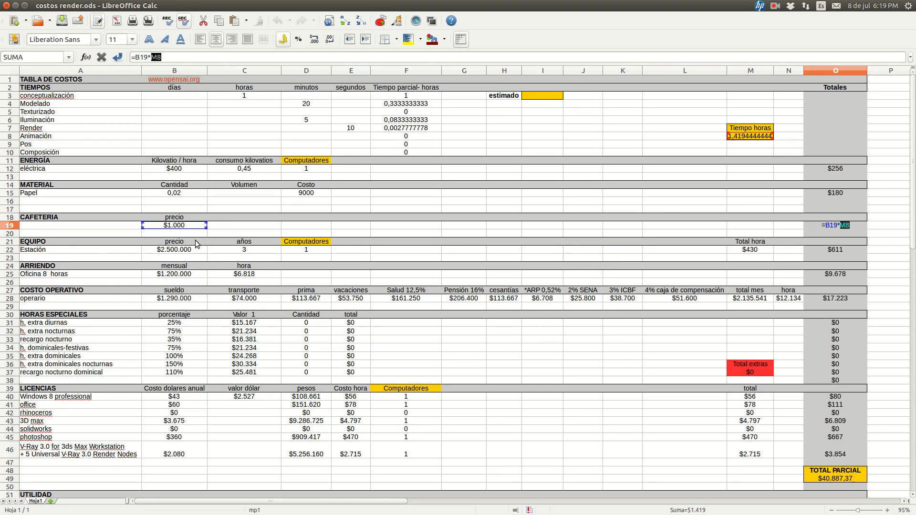
click(758, 228)
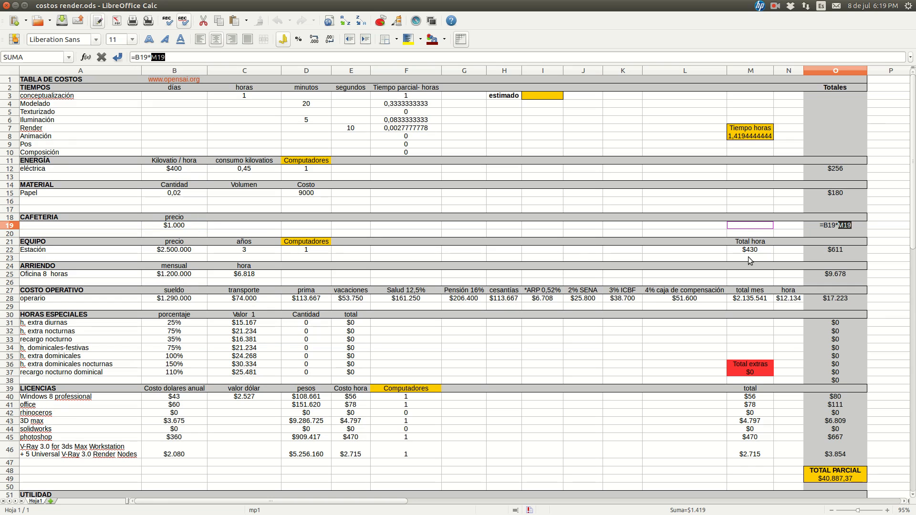
key(Escape)
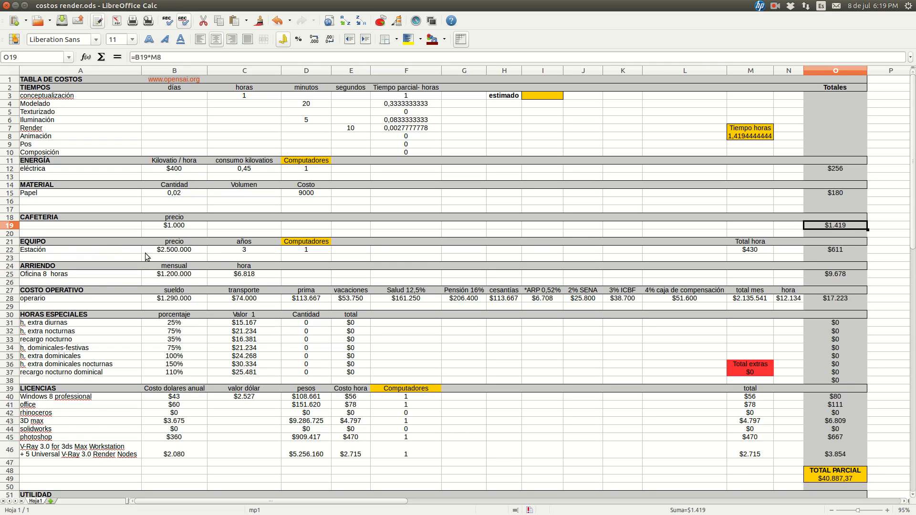
Examine the Estación row under EQUIPO: its precio in B22, años in C22 and Computadores in D22
click(46, 249)
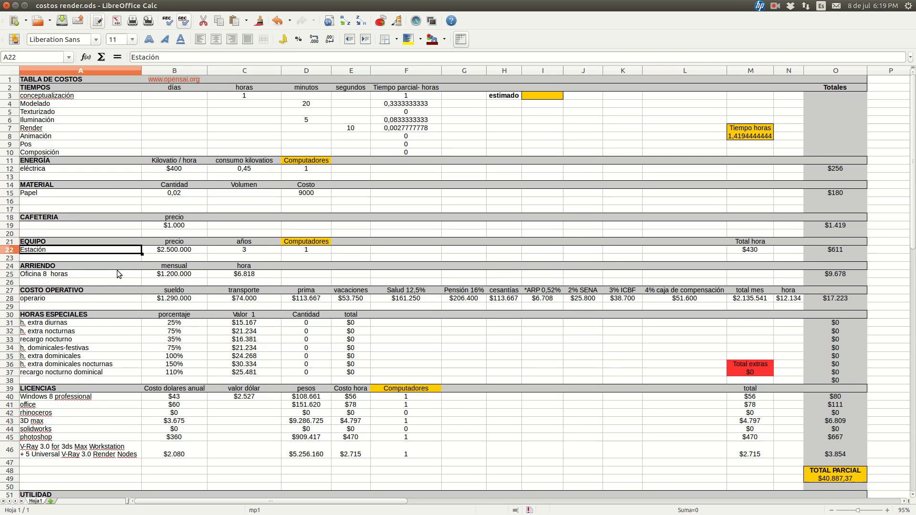
click(199, 251)
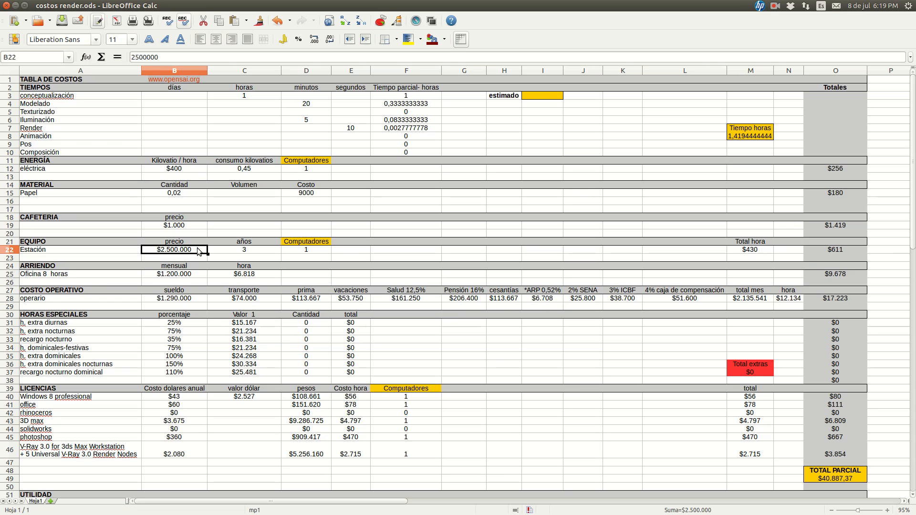
key(Tab)
key(Up)
key(Down)
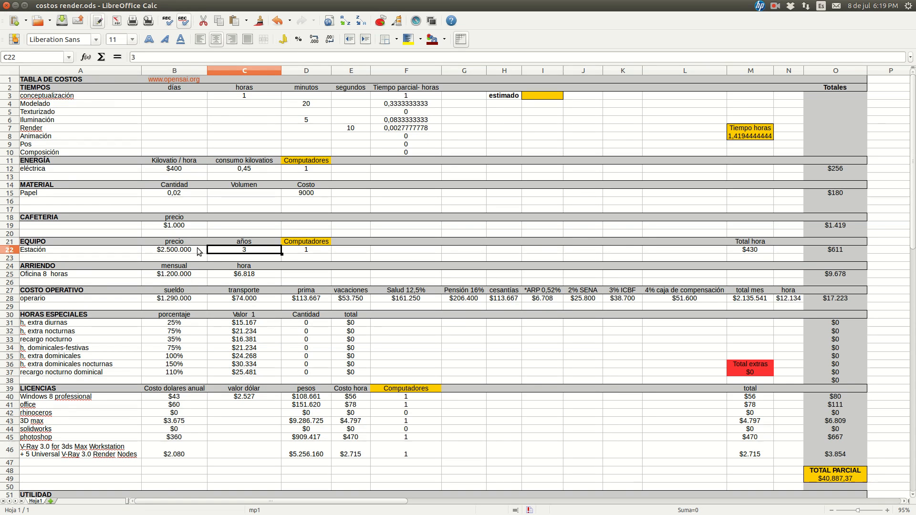
key(Left)
key(Right)
key(Left)
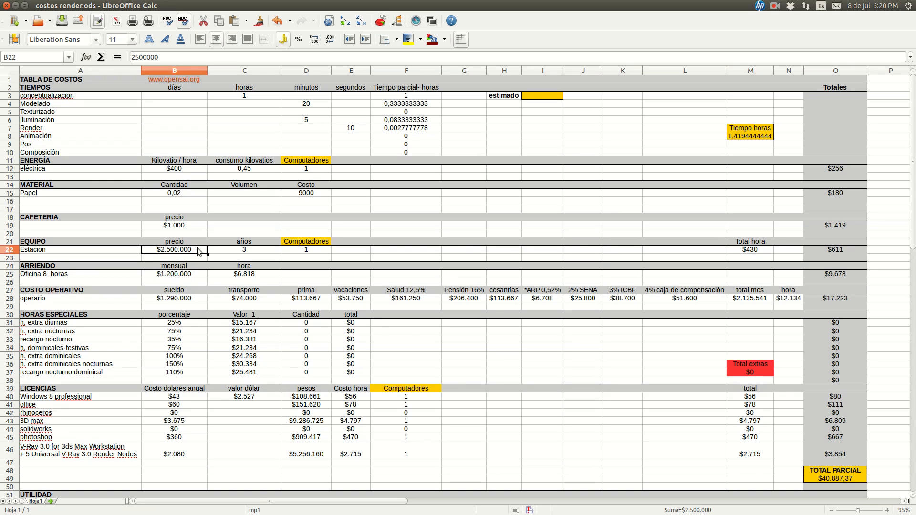
click(233, 252)
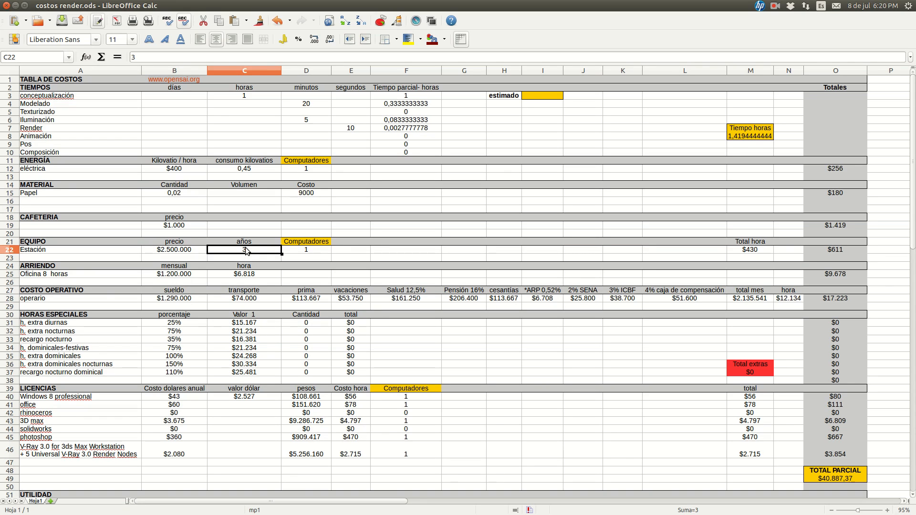
key(Left)
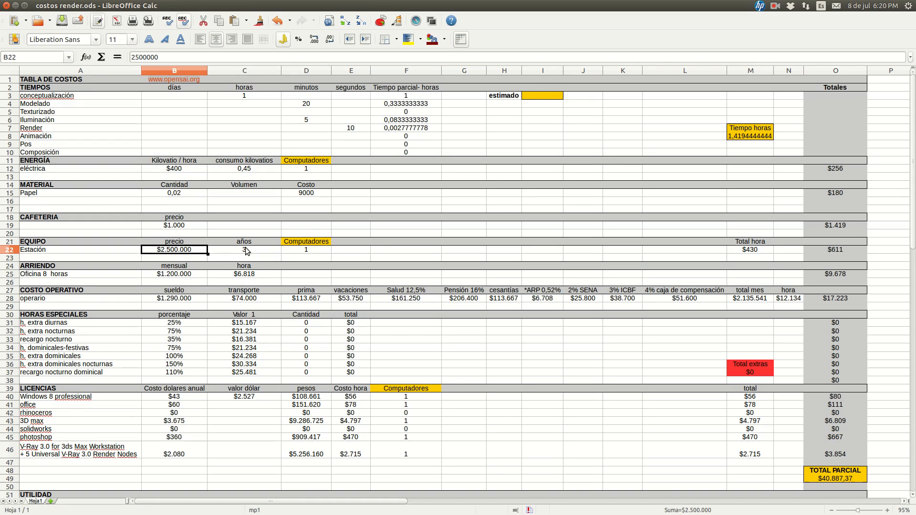
key(Right)
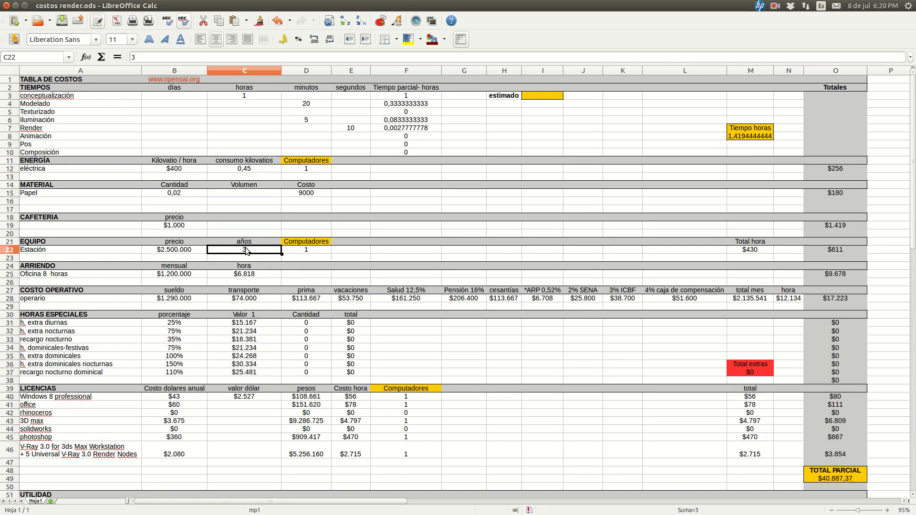
click(313, 251)
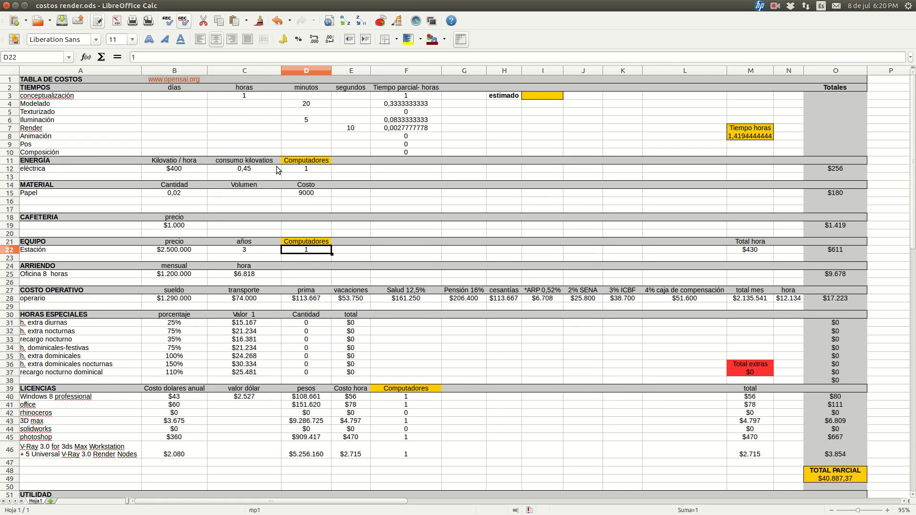
Inspect the Total hora formula in M22, highlighting its B22/C22/ part, and close it without changes
click(738, 247)
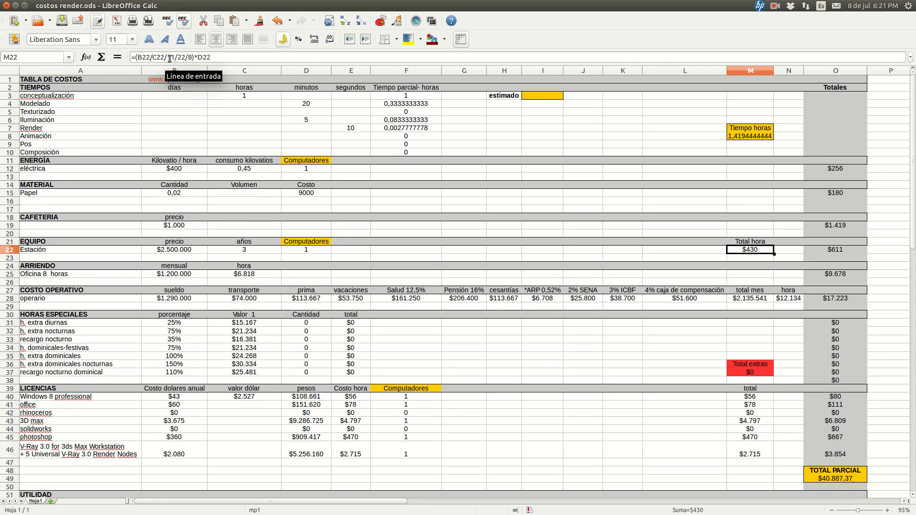
click(168, 57)
drag(167, 57, 137, 57)
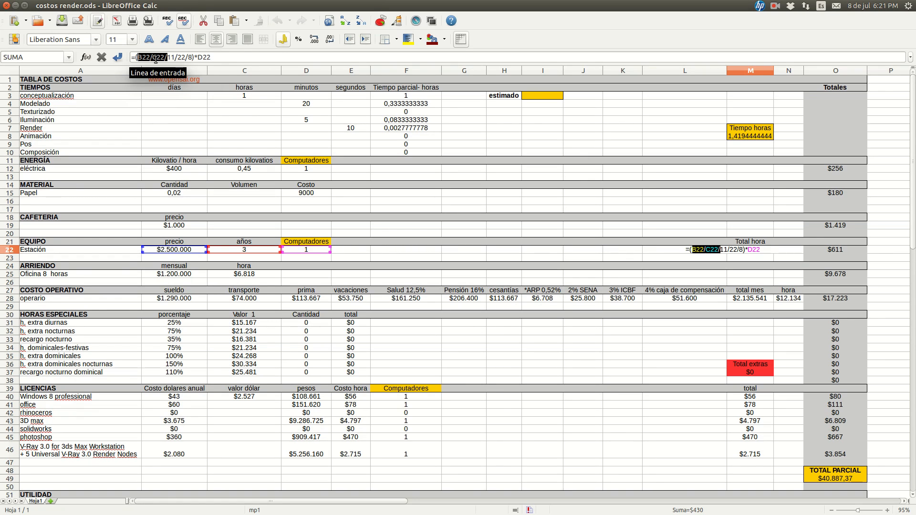
click(156, 60)
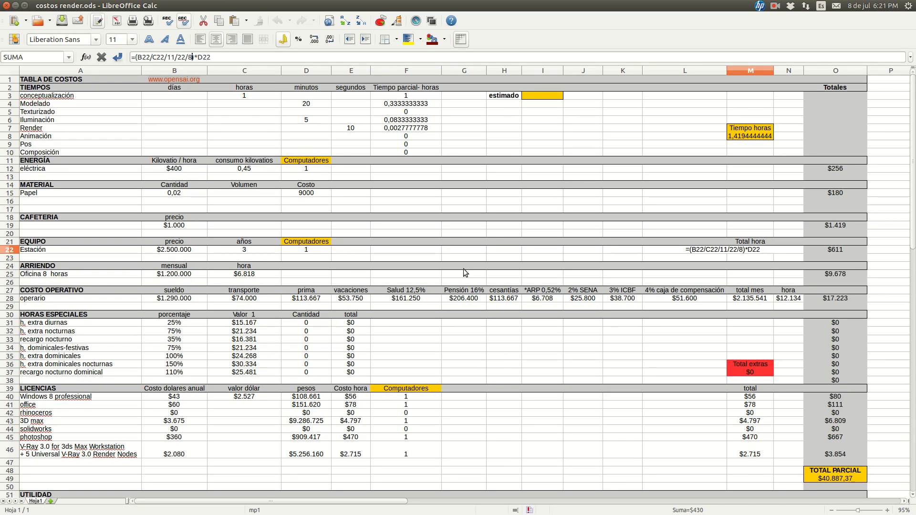
key(Return)
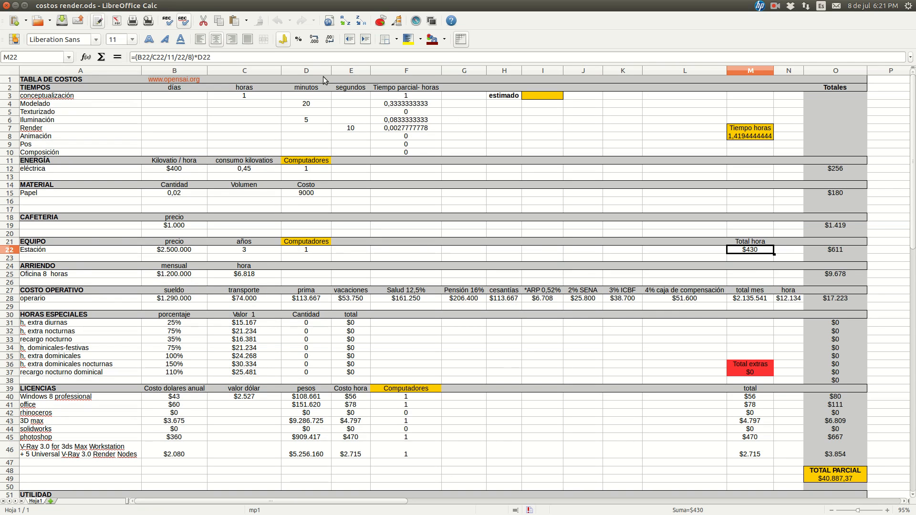
Trace the Estación total in O22 through the Computadores count, the Total hora cell M22 and the Tiempo horas cell M8
click(309, 251)
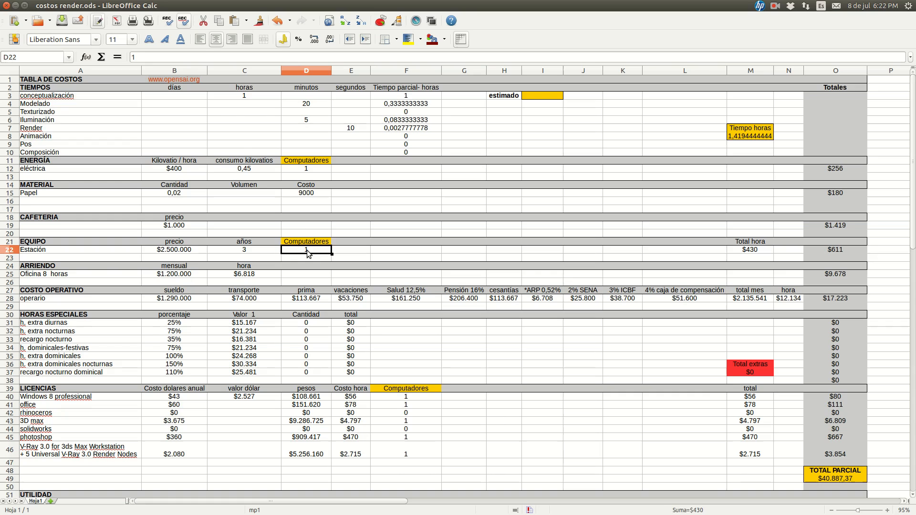
click(763, 252)
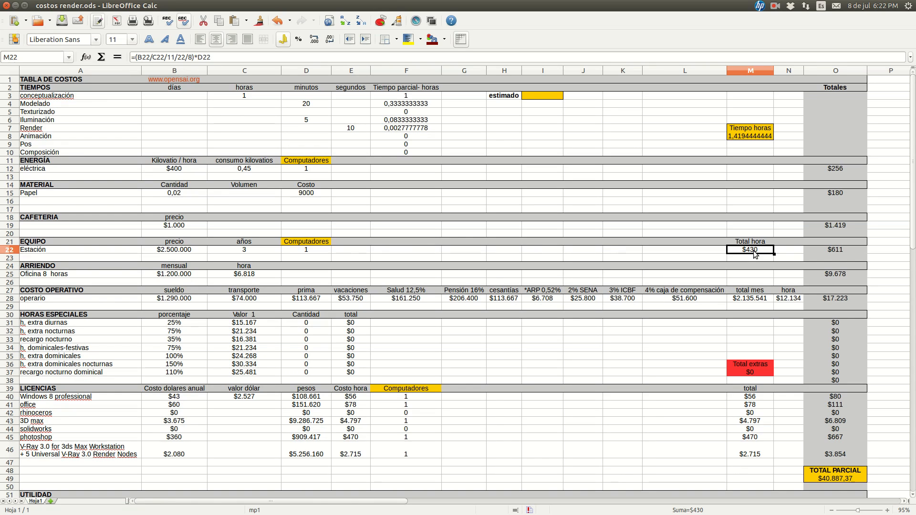
click(826, 250)
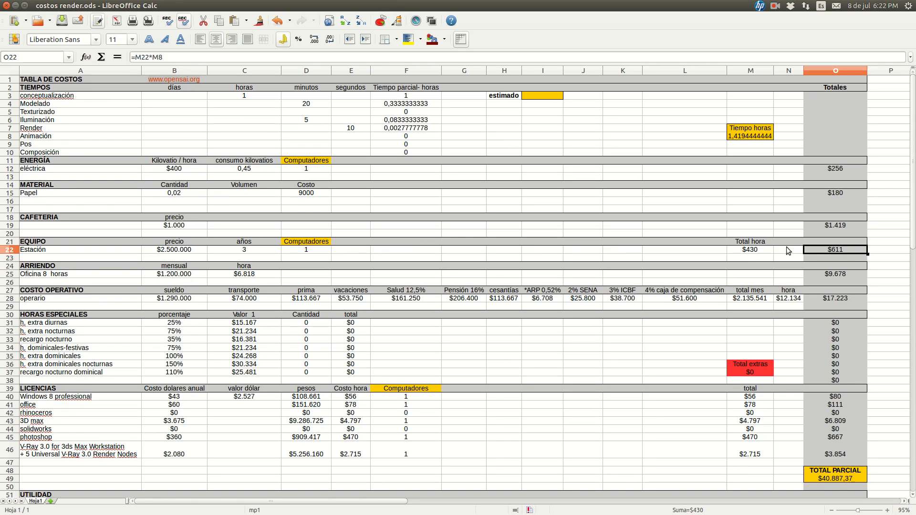
click(761, 136)
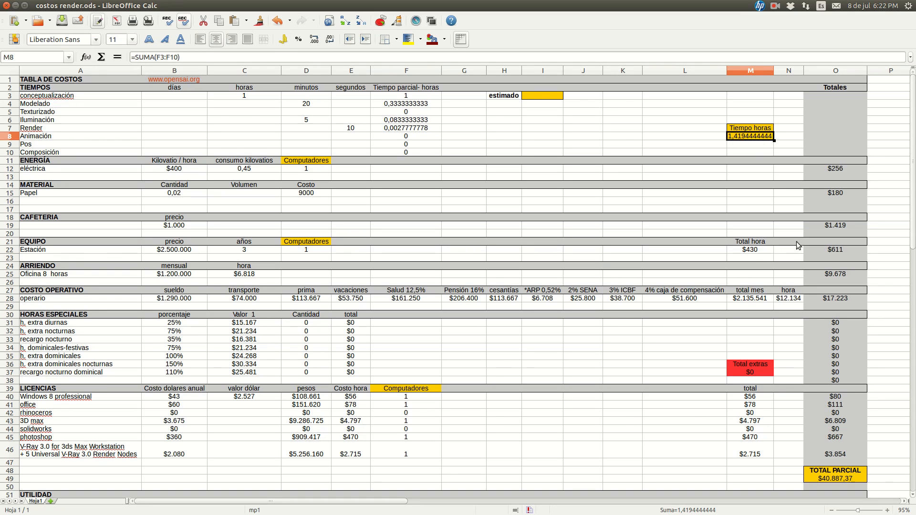
click(833, 250)
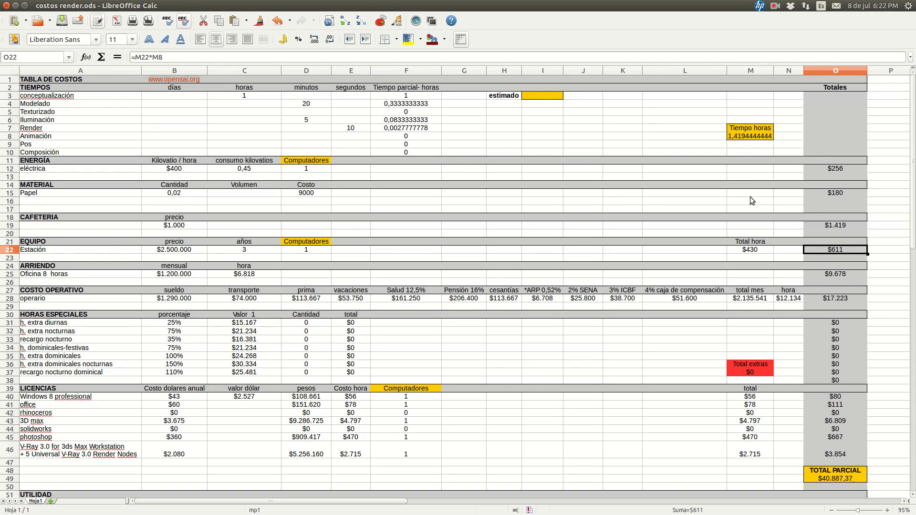
Examine the Oficina 8 horas row under ARRIENDO: its mensual amount, the hora formula in C25 and the Totales formula in O25
scroll(750, 197, down, 1)
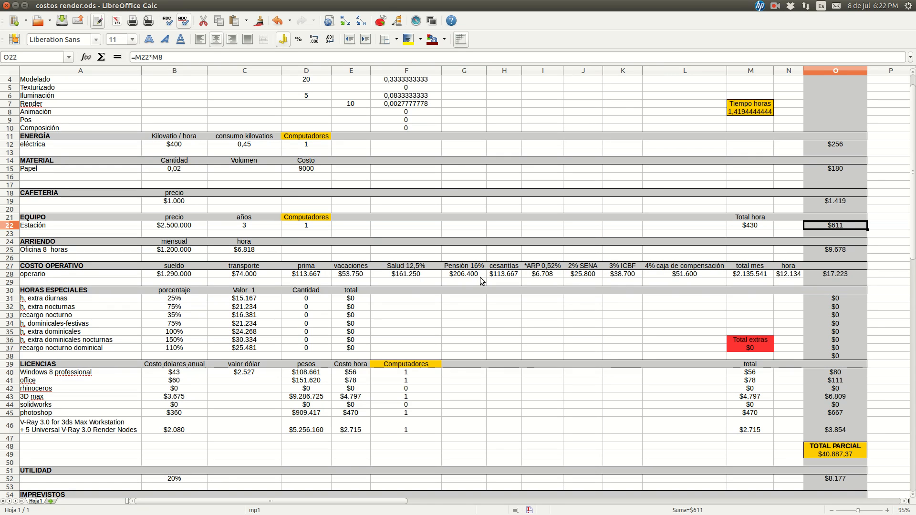
click(58, 250)
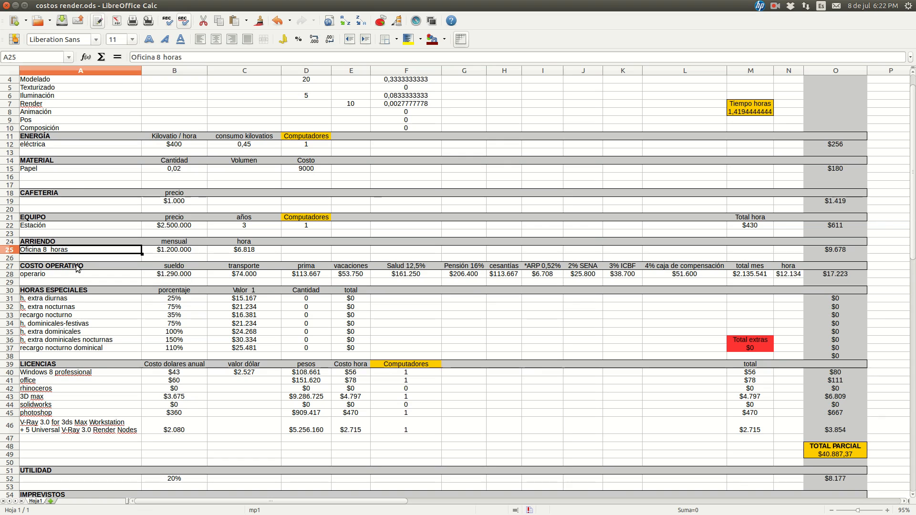
key(Right)
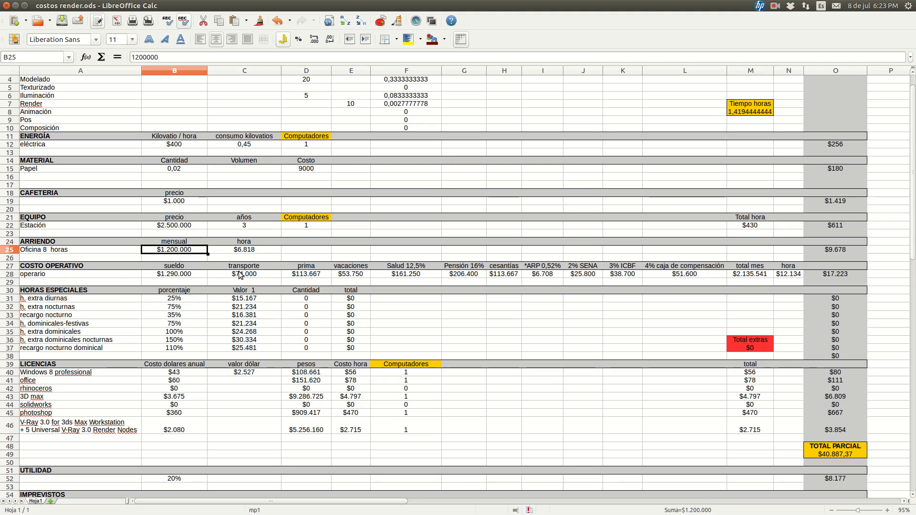
key(Right)
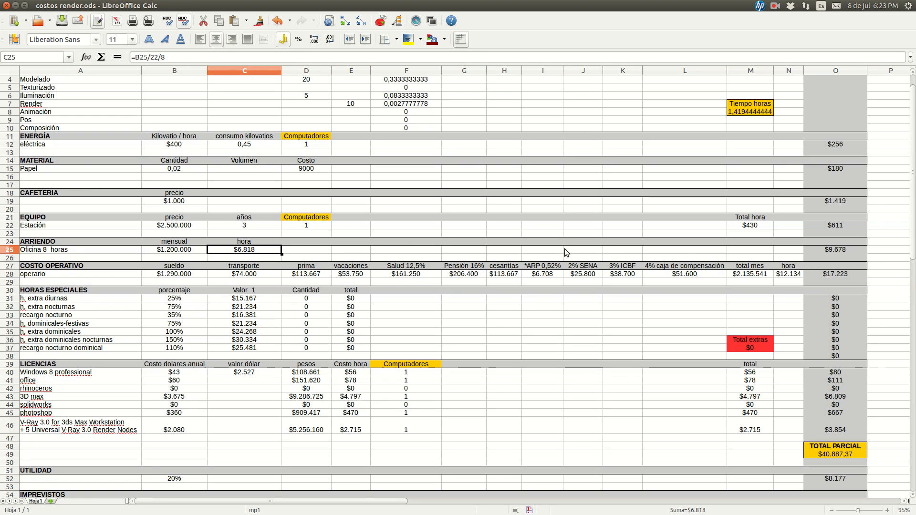
click(847, 249)
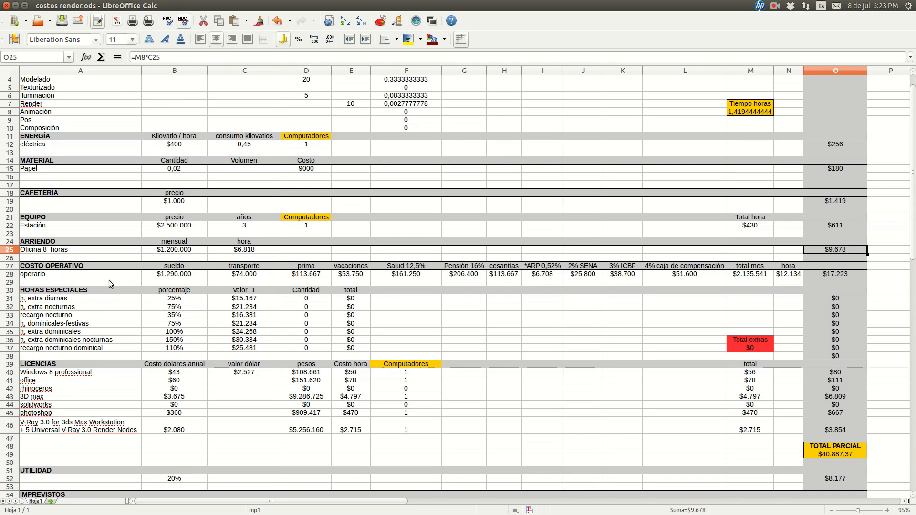
Examine the operario row under COSTO OPERATIVO: sueldo in B28, transporte in C28, and the prima and vacaciones formulas in D28 and E28
click(61, 277)
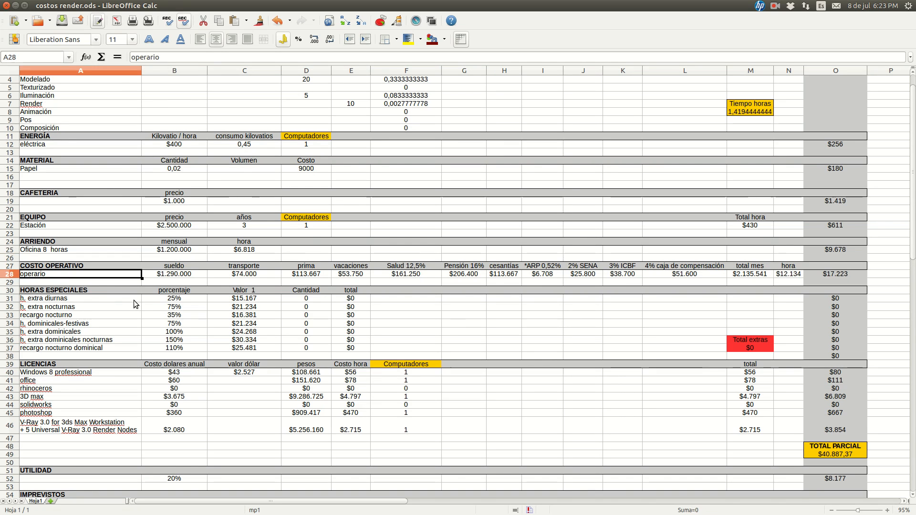
scroll(136, 291, down, 2)
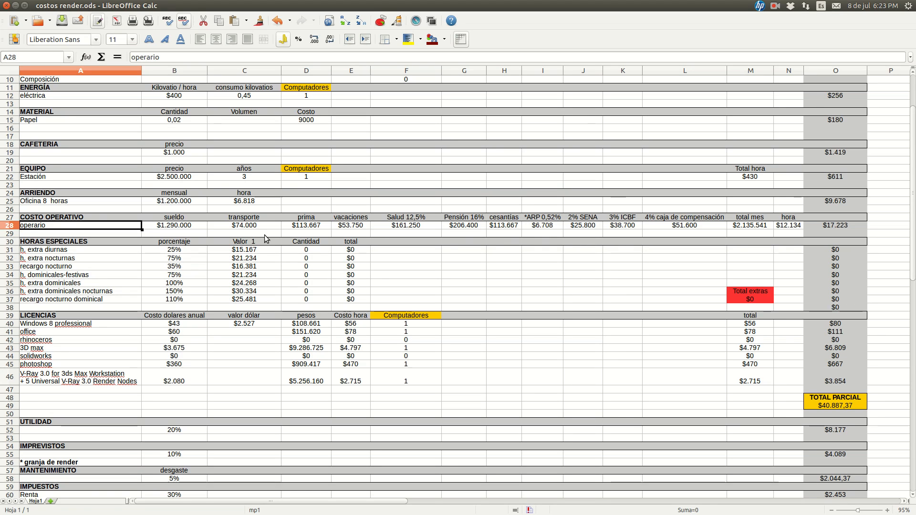
key(Tab)
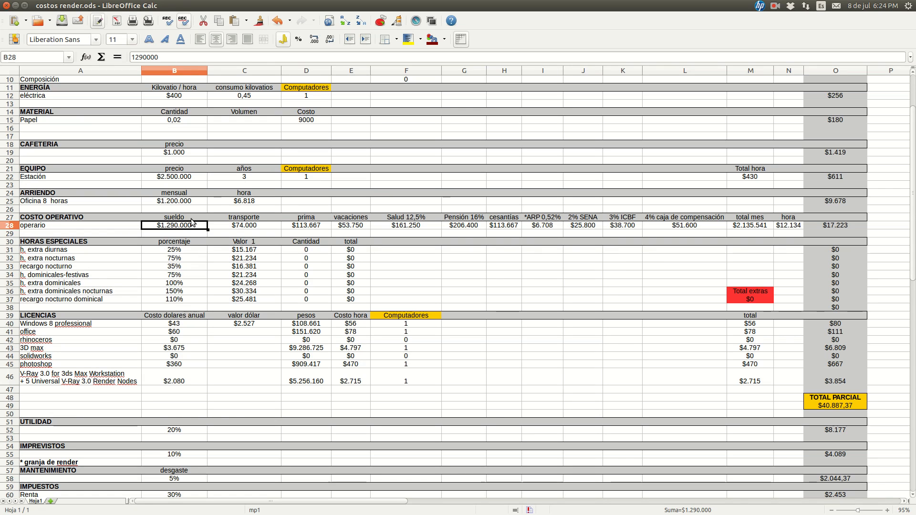
key(Right)
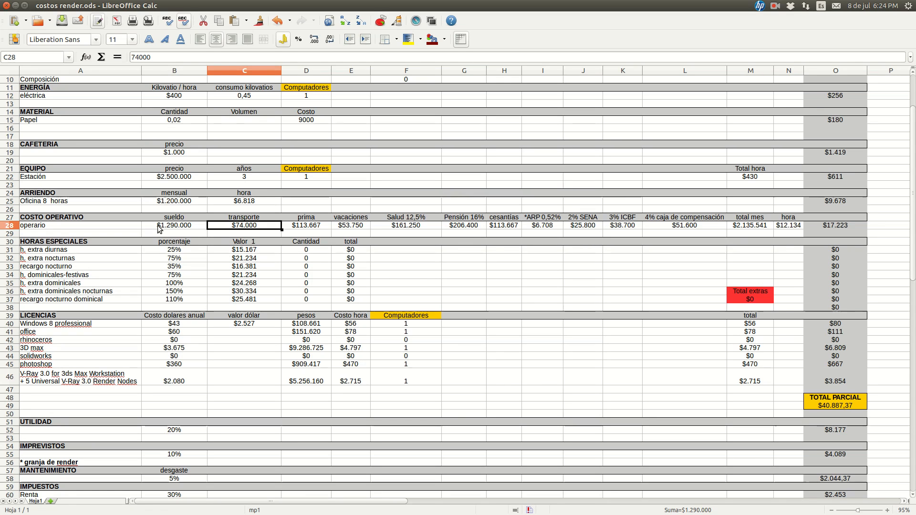
click(301, 231)
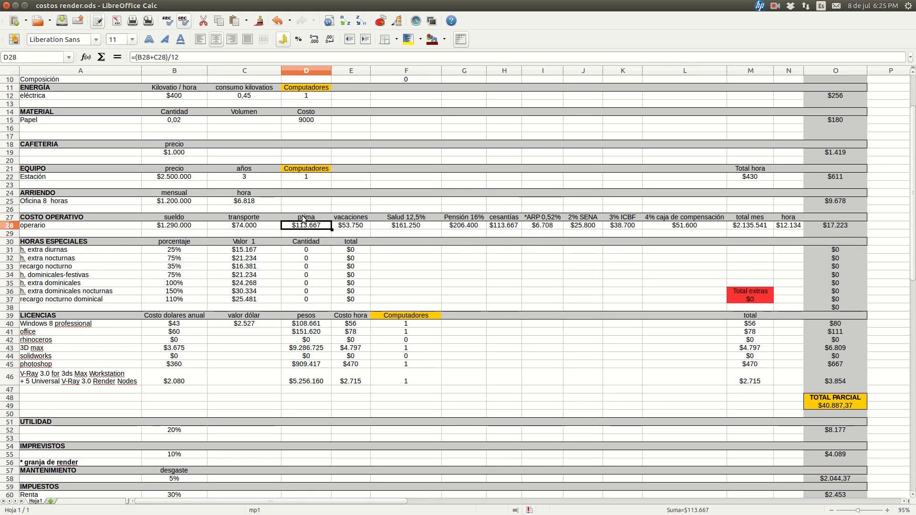
key(Right)
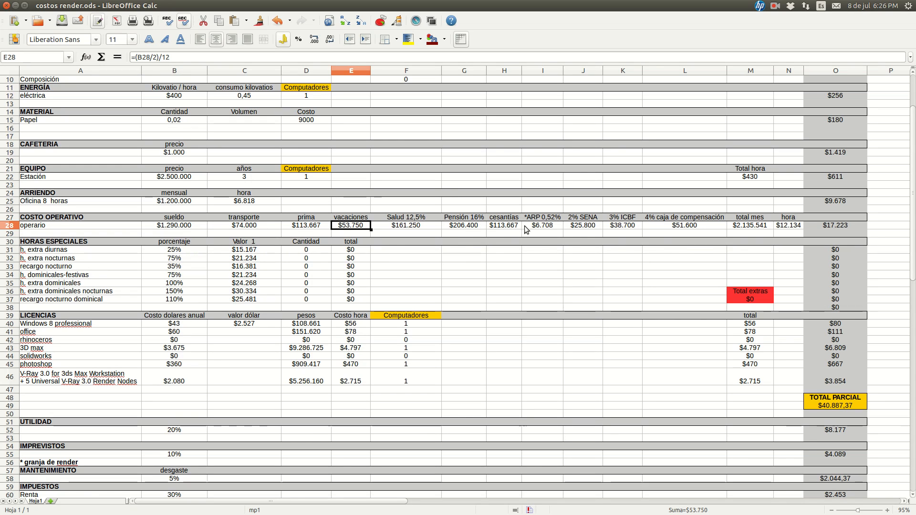
Examine the operario's Salud 12,5%, Pensión 16% and cesantías formulas in F28, G28 and H28
click(402, 229)
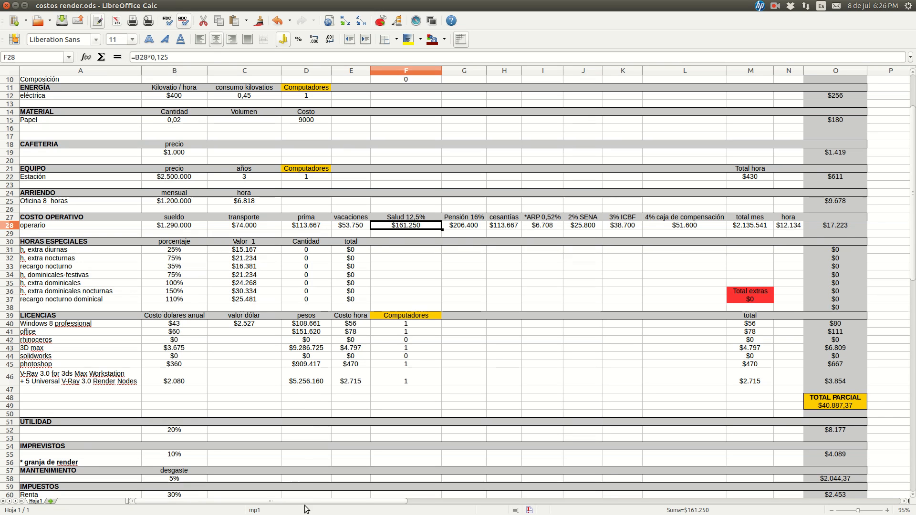
drag(311, 503, 414, 504)
drag(508, 504, 350, 505)
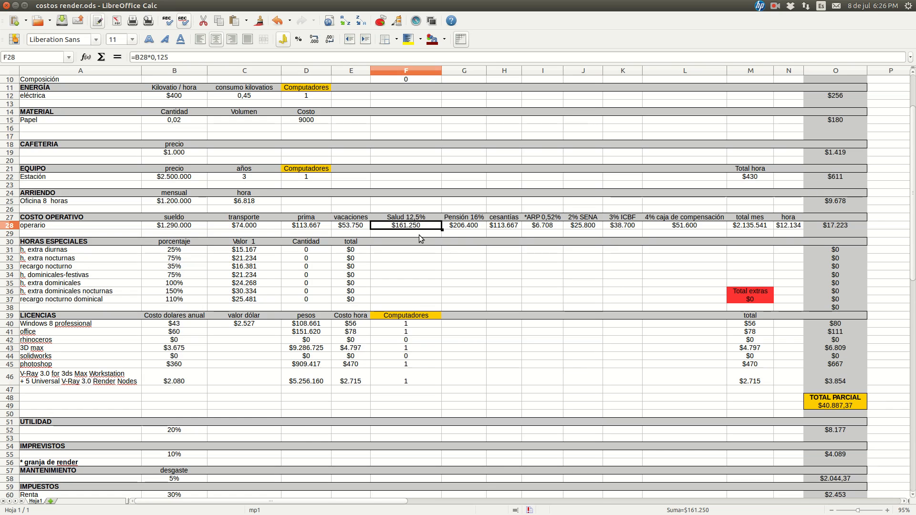
key(Right)
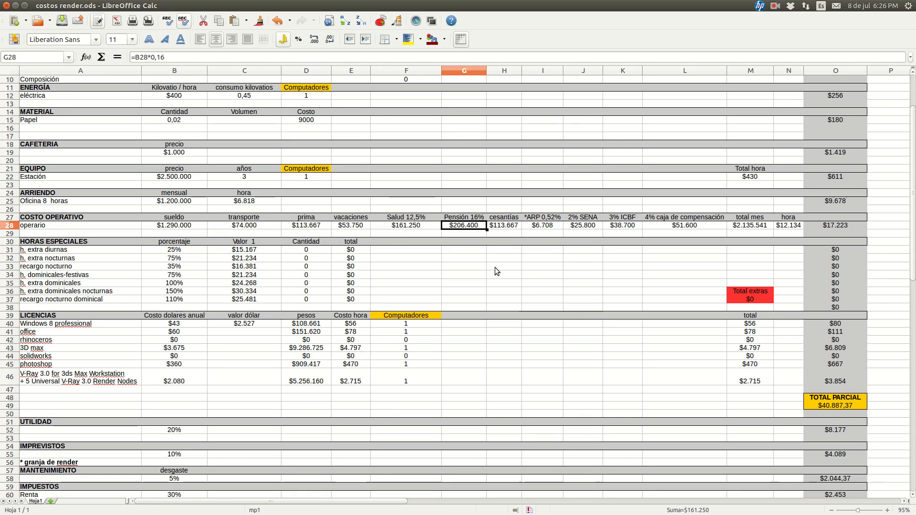
click(505, 228)
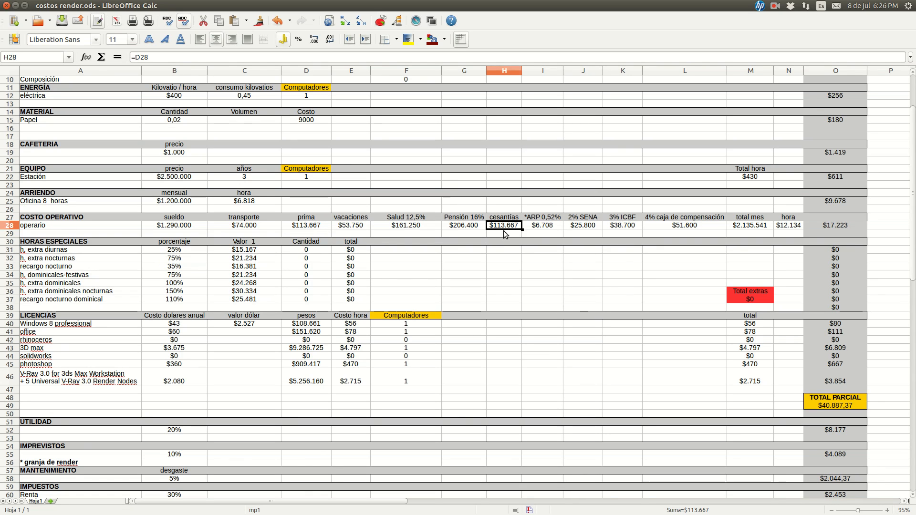
Examine the operario's ARP 0,52%, 2% SENA, 3% ICBF and 4% caja de compensación formulas in I28 through L28
click(549, 225)
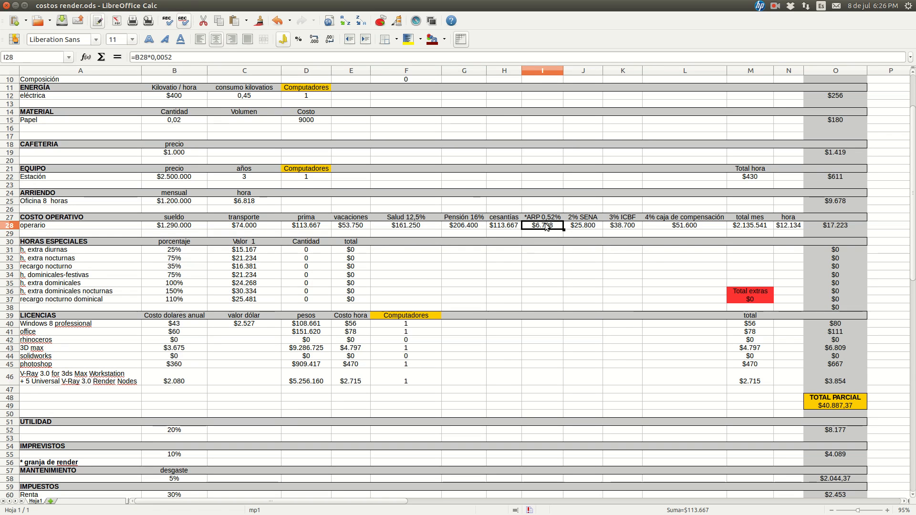
key(Right)
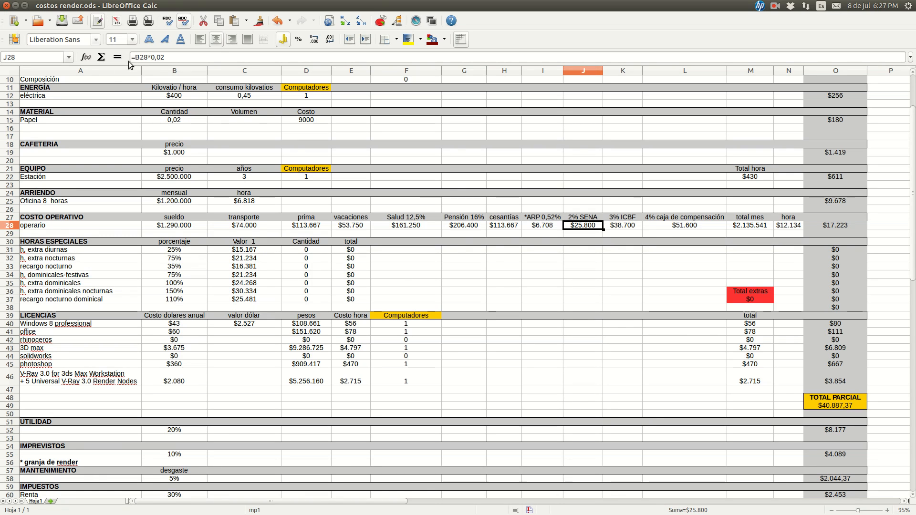
click(619, 226)
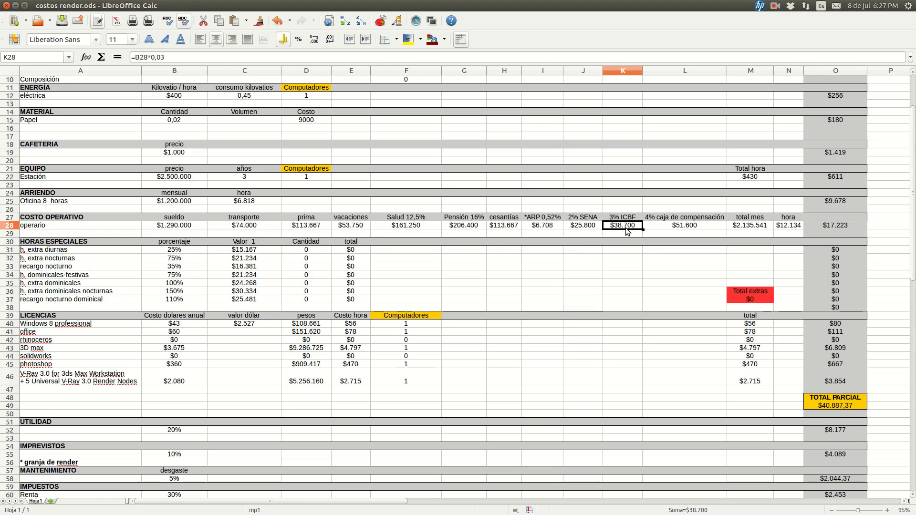
click(661, 226)
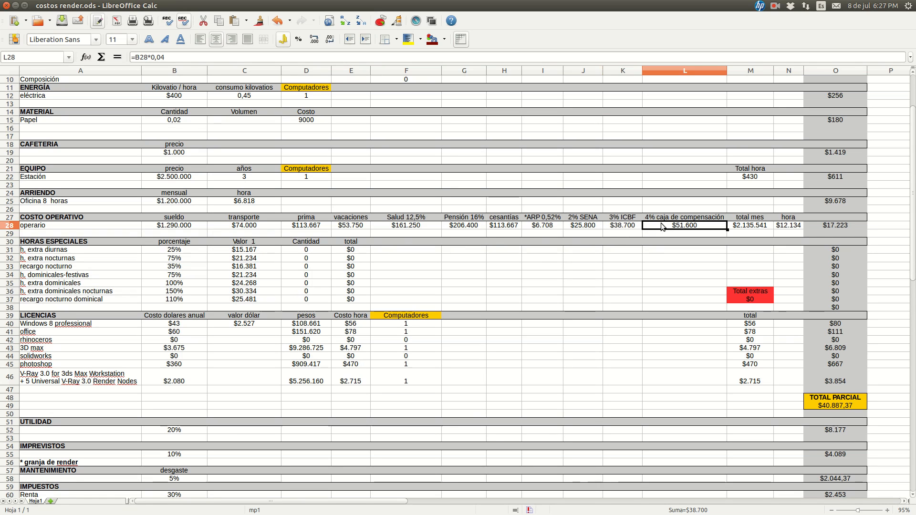
Inspect the total mes formula in M28 and compare the monthly total with the sueldo in B28
click(746, 229)
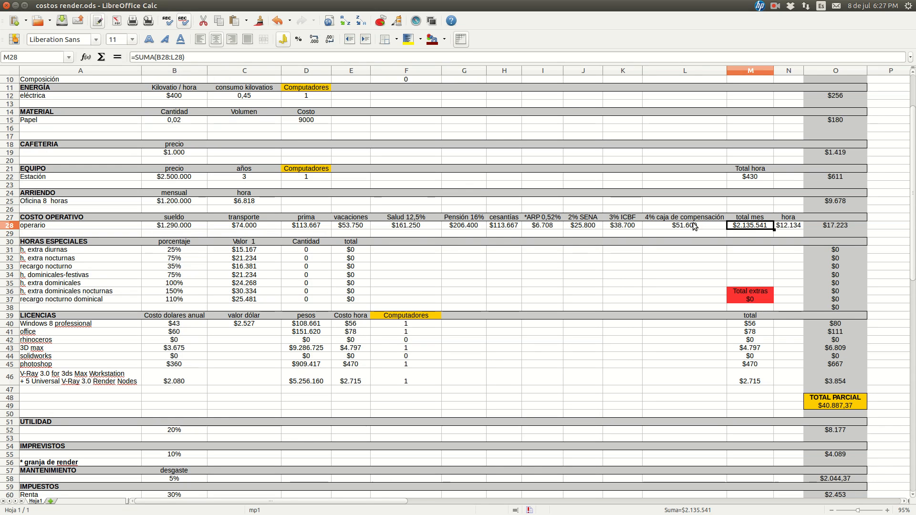
click(759, 232)
click(759, 223)
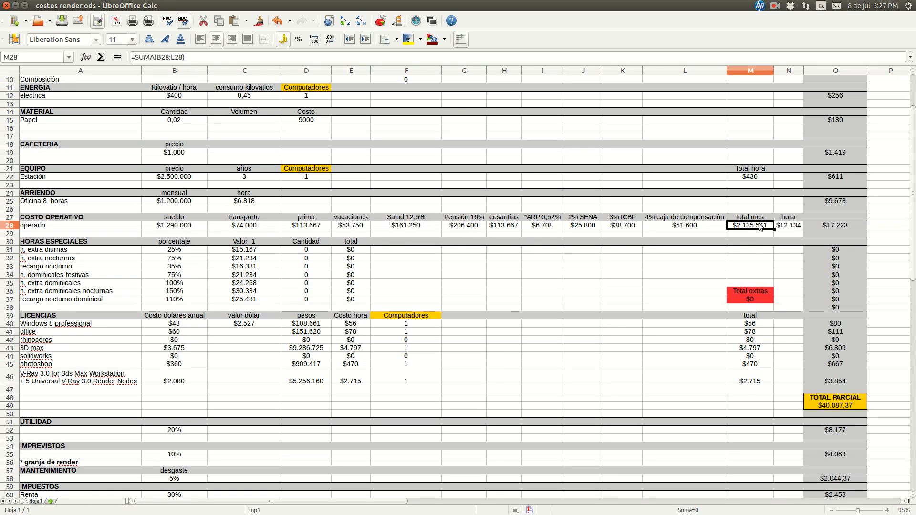
click(759, 233)
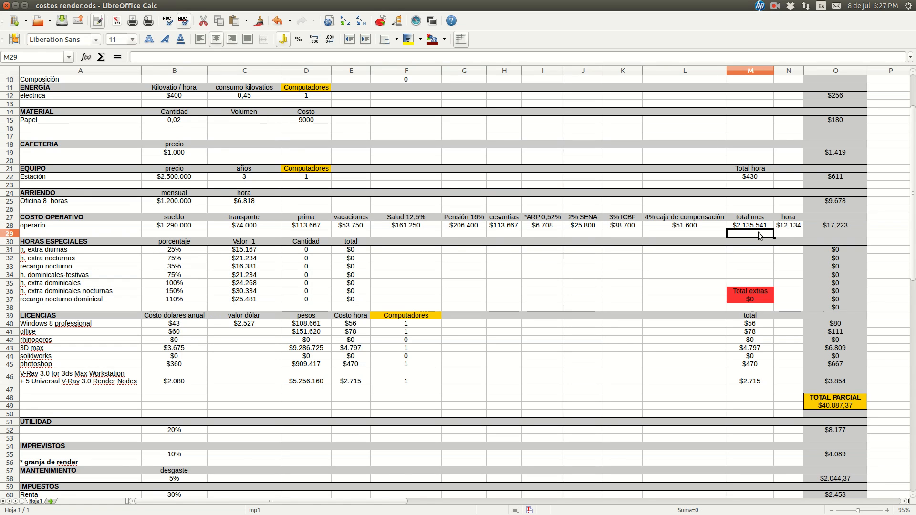
click(748, 227)
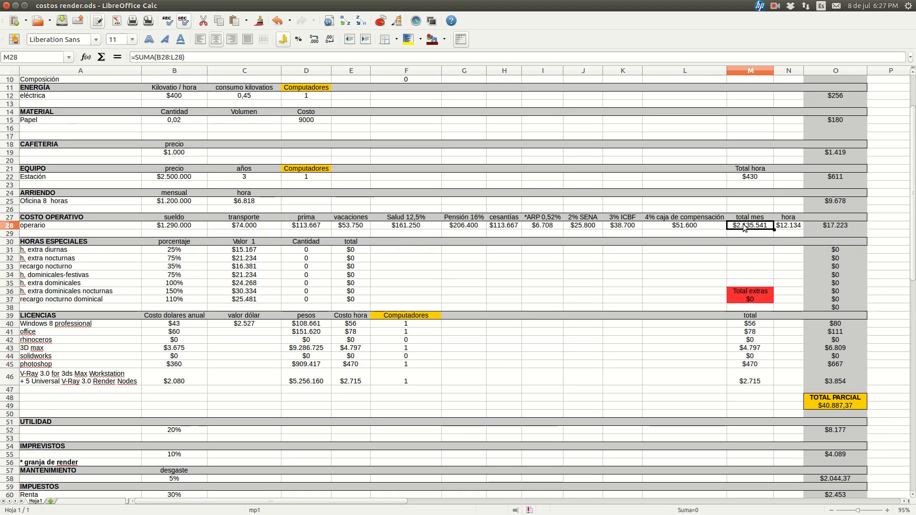
click(186, 227)
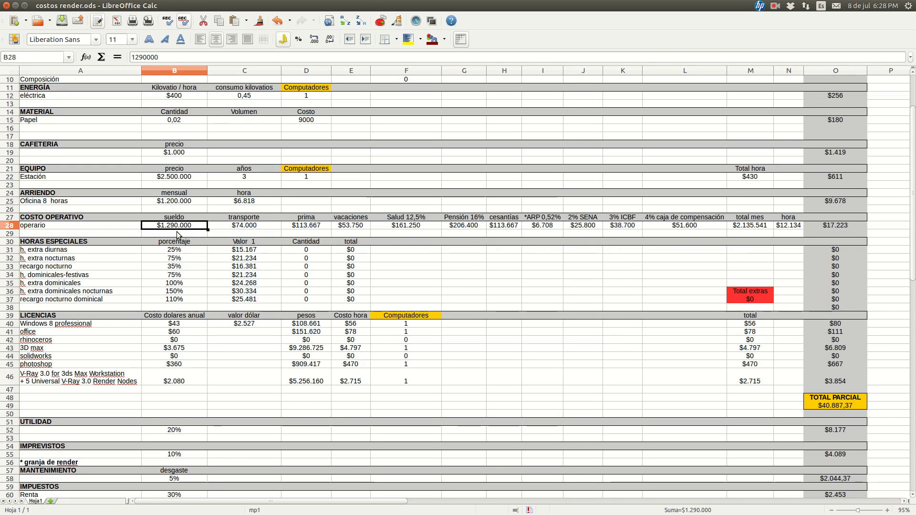
click(744, 226)
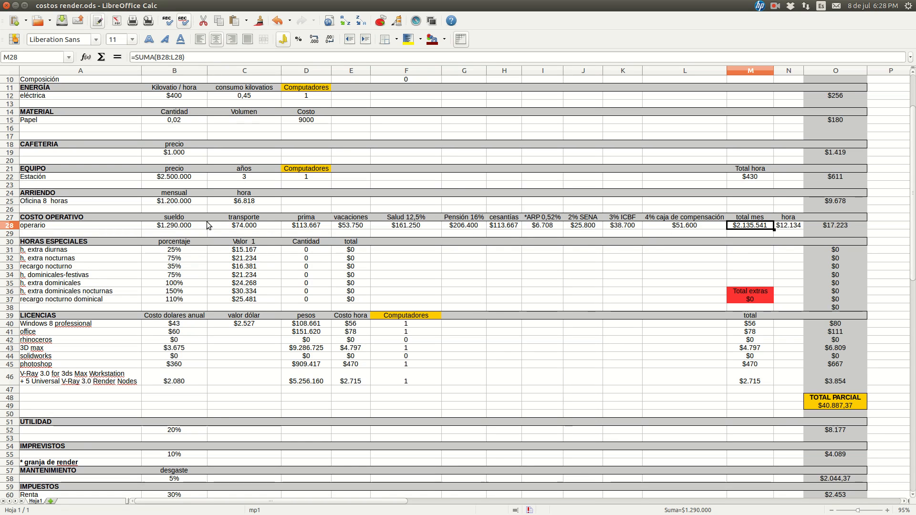
Trace the payroll items from transporte in C28 through cesantías in H28 back to the total mes in M28
click(242, 227)
click(303, 228)
click(348, 230)
click(405, 229)
click(460, 230)
click(515, 229)
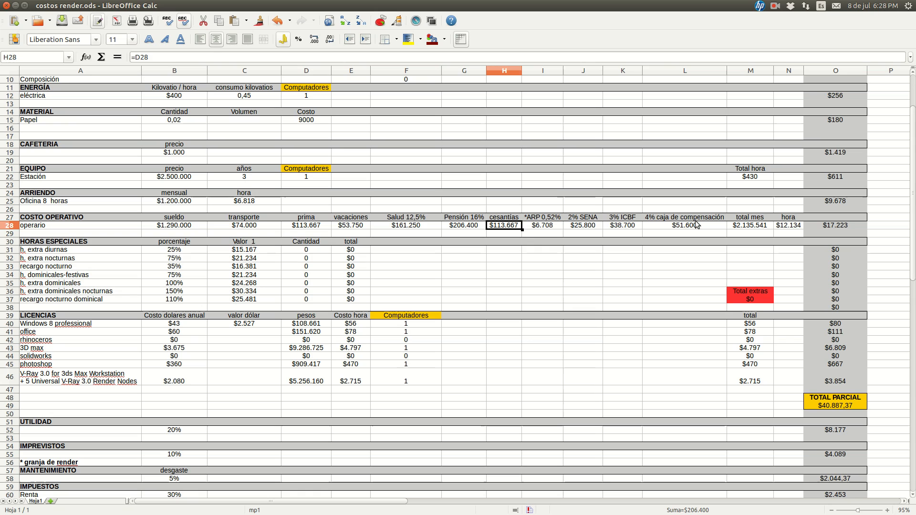
click(730, 227)
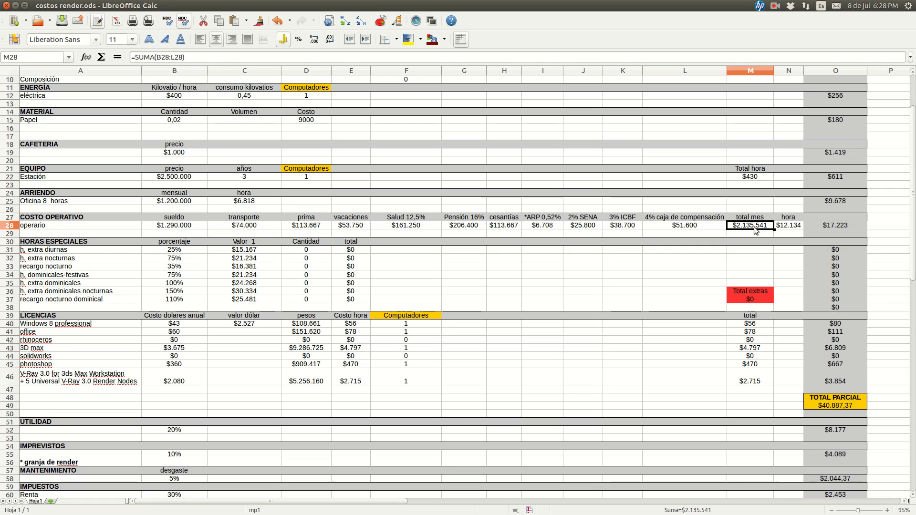
Check the operario's sueldo in B28, and trace the hora formula in N28 to the total mes in M28
scroll(755, 231, down, 1)
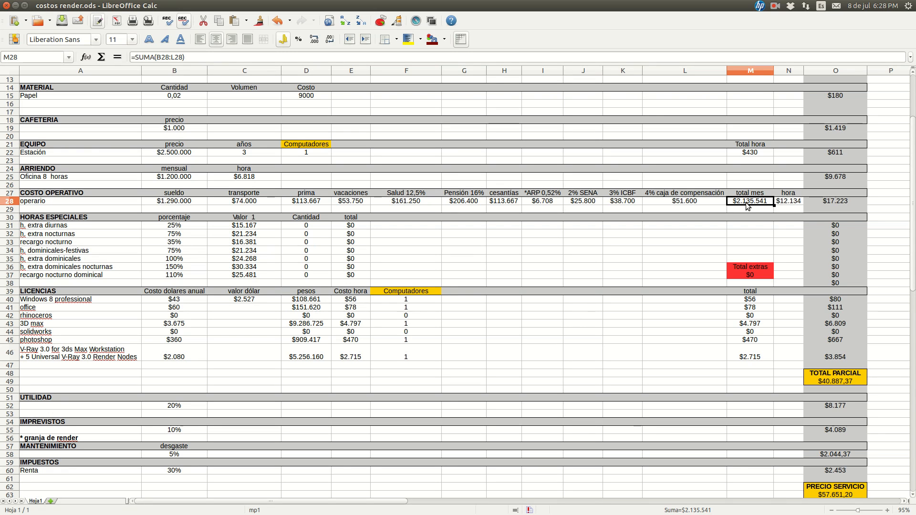
click(164, 203)
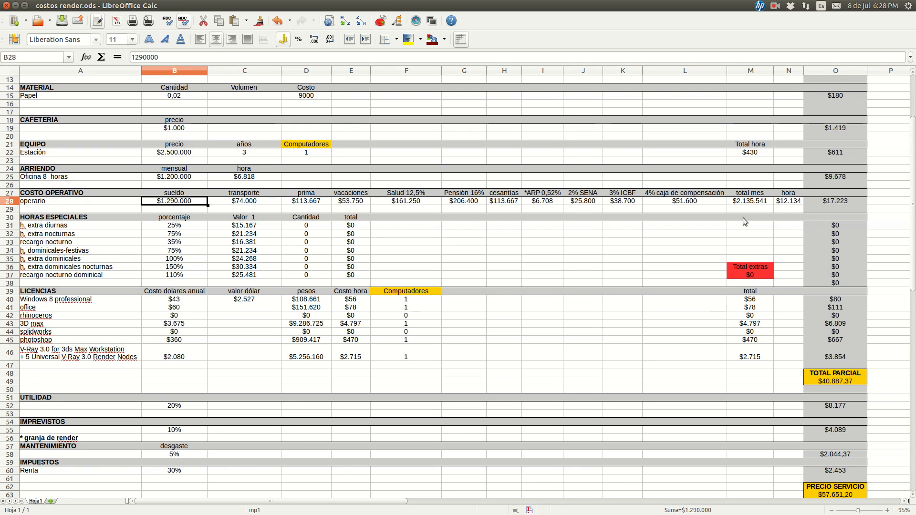
click(793, 202)
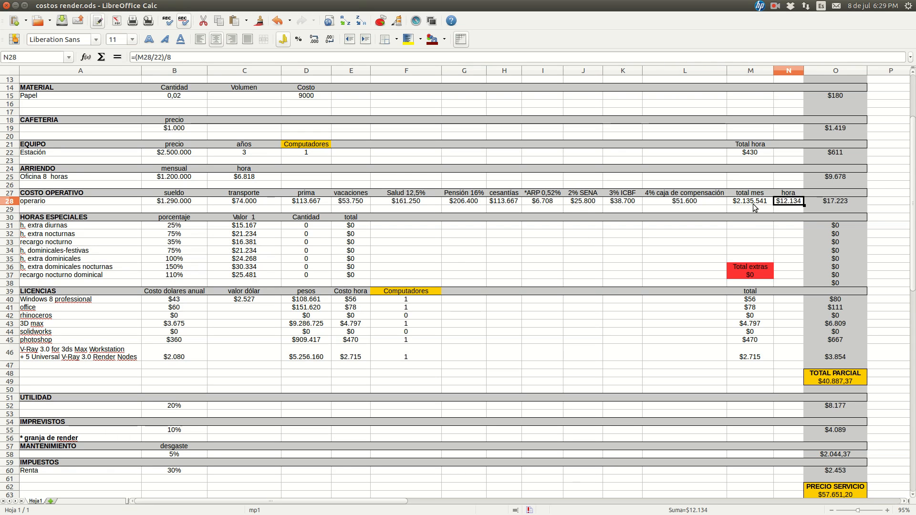
click(751, 203)
click(788, 206)
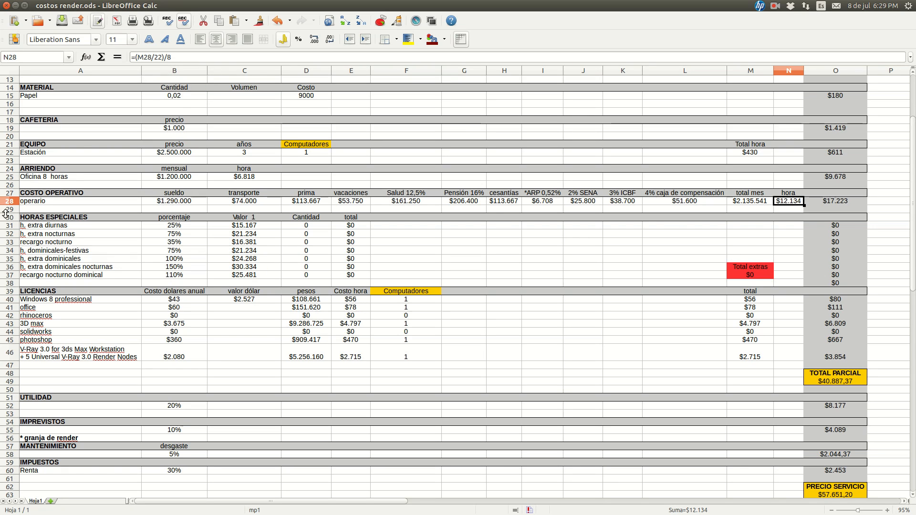
Trace the operario's Totales formula in O28 through the hora cell N28 and the Tiempo horas cell M8
scroll(800, 220, up, 4)
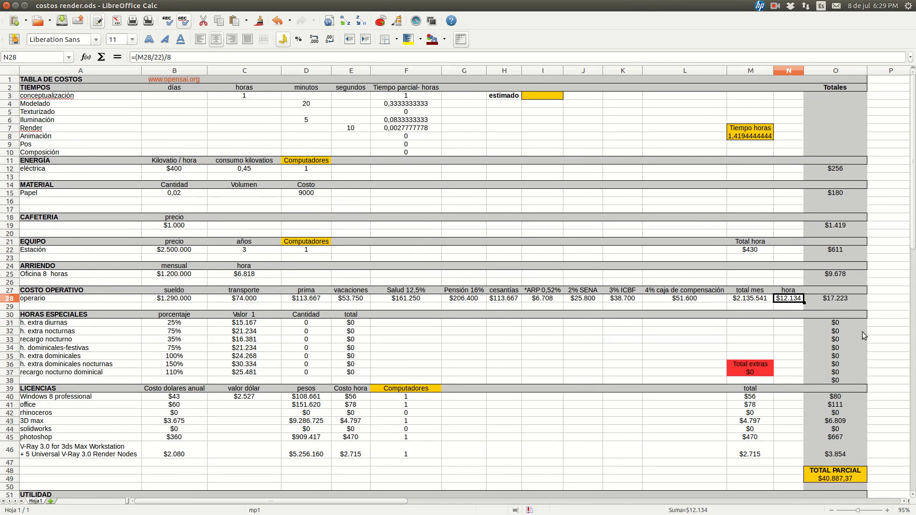
click(845, 304)
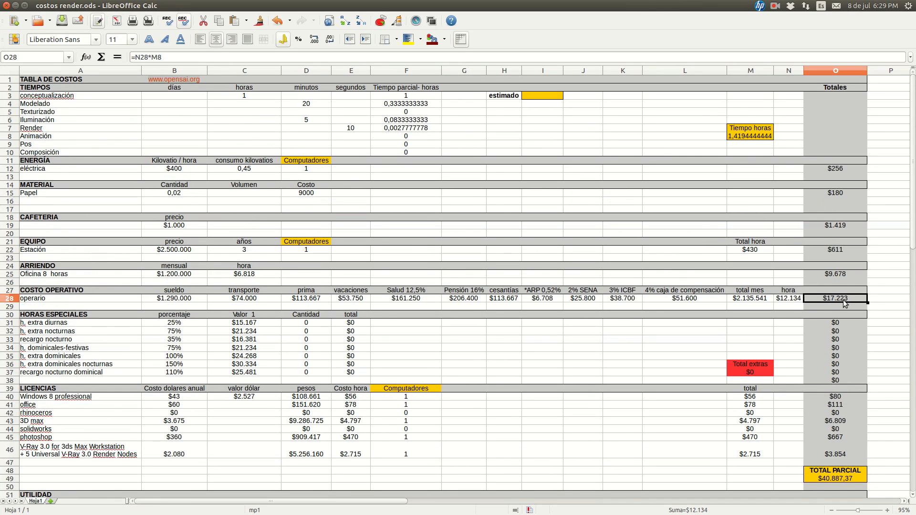
click(789, 302)
click(753, 137)
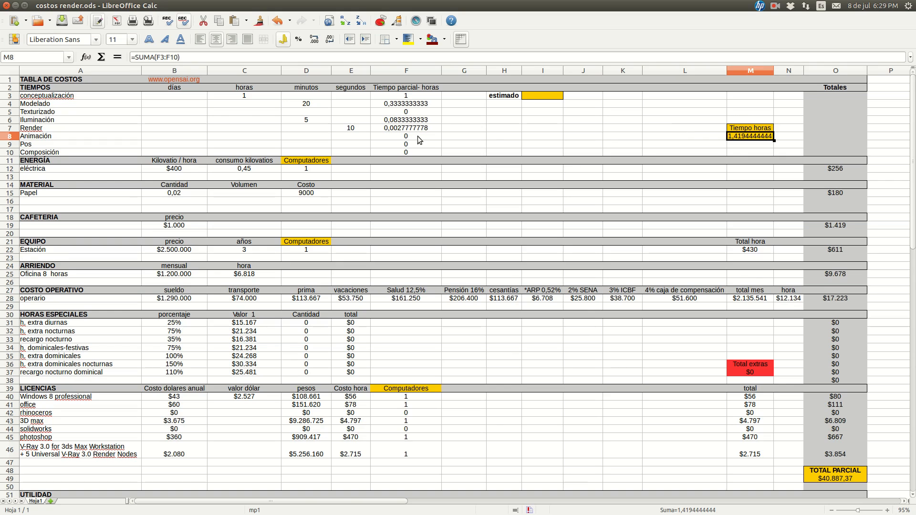
click(828, 300)
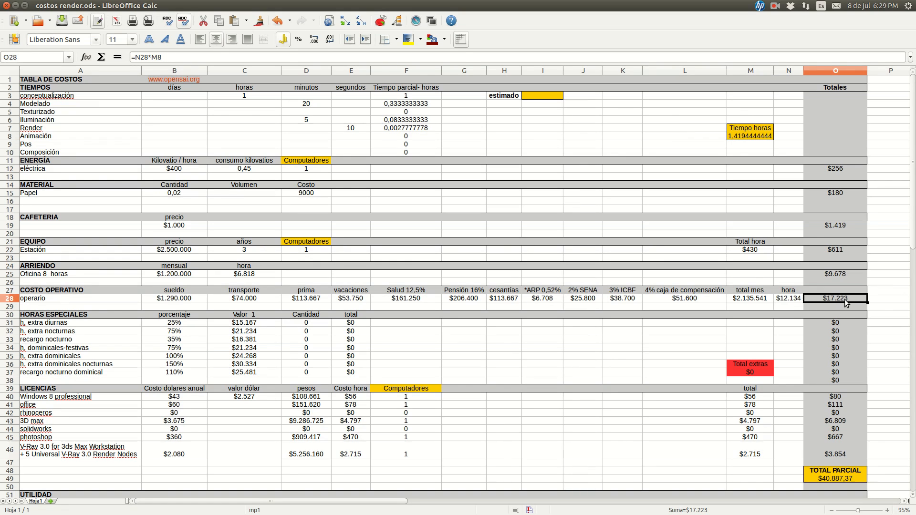
Check the porcentaje values of h. extra diurnas in B31 and h. extra nocturnas in B32 under HORAS ESPECIALES
scroll(811, 317, down, 1)
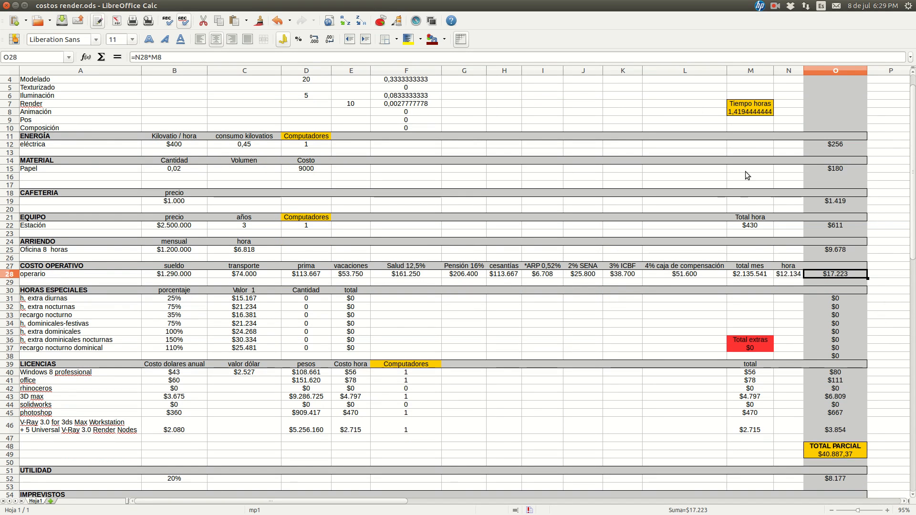
scroll(625, 271, down, 3)
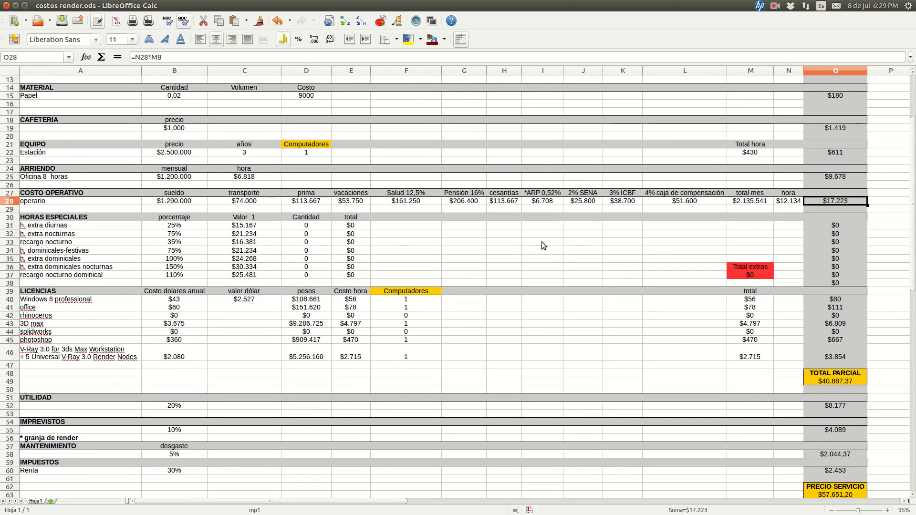
scroll(526, 245, down, 2)
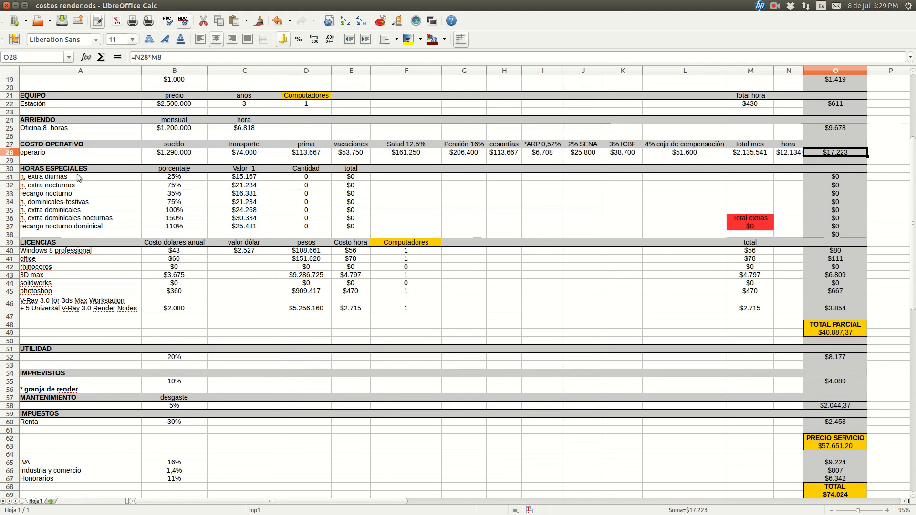
click(81, 172)
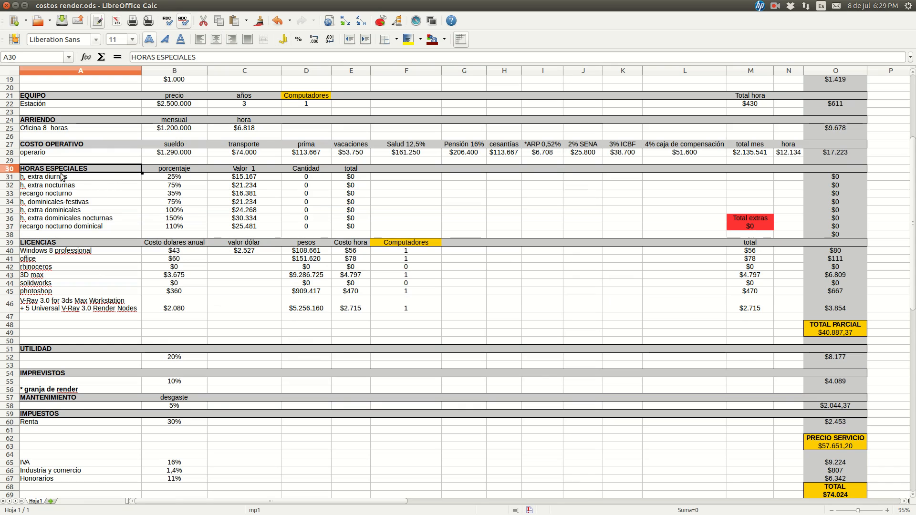
click(62, 177)
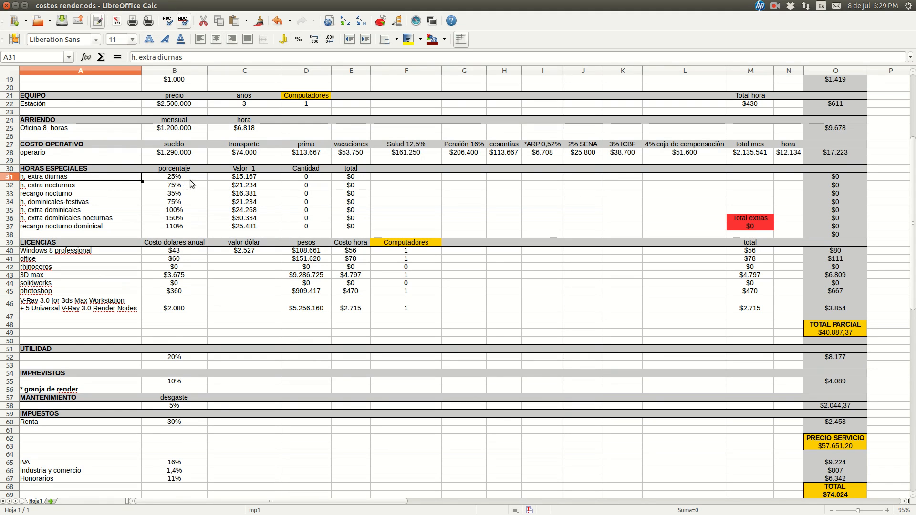
click(190, 179)
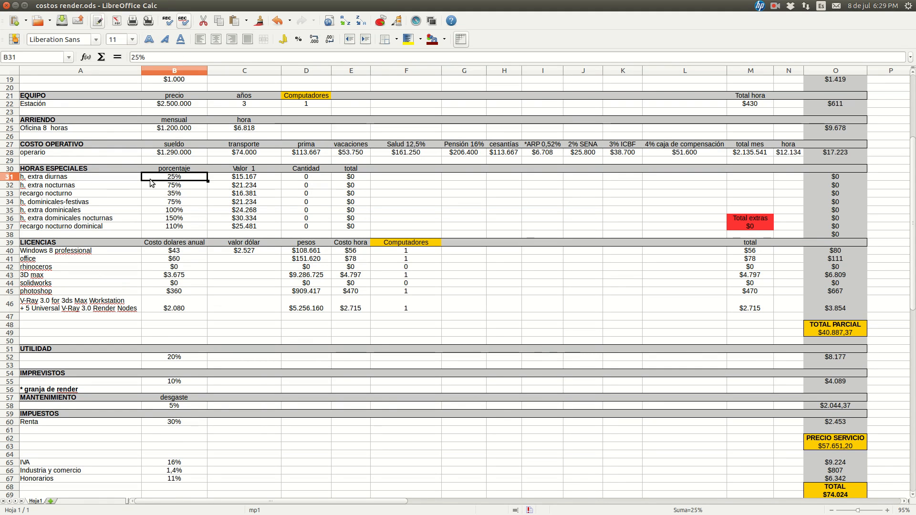
key(Down)
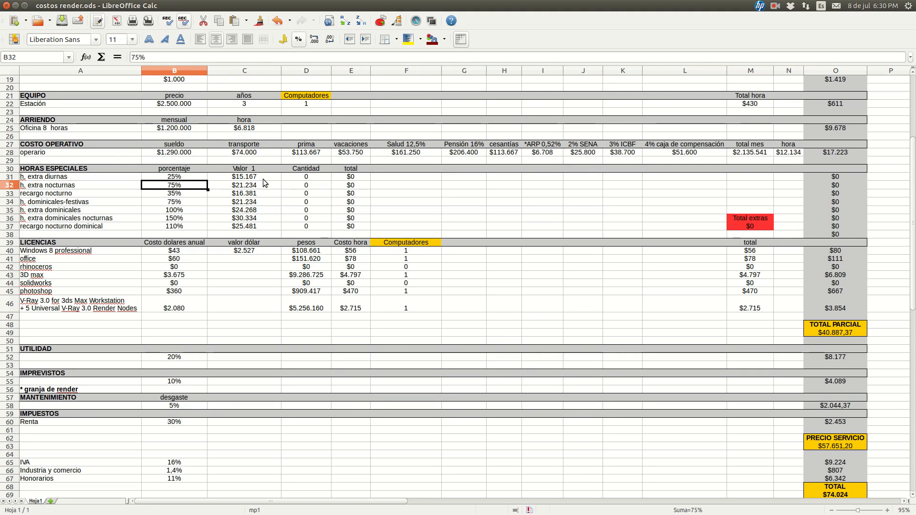
Trace the h. extra diurnas Valor 1 formula in C31 through the hora cell N28 and the porcentaje in B31
click(783, 153)
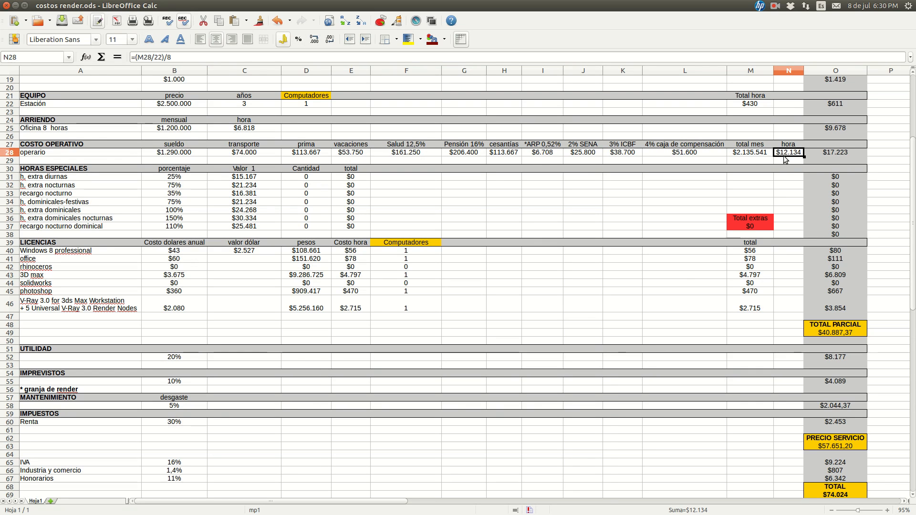
click(244, 179)
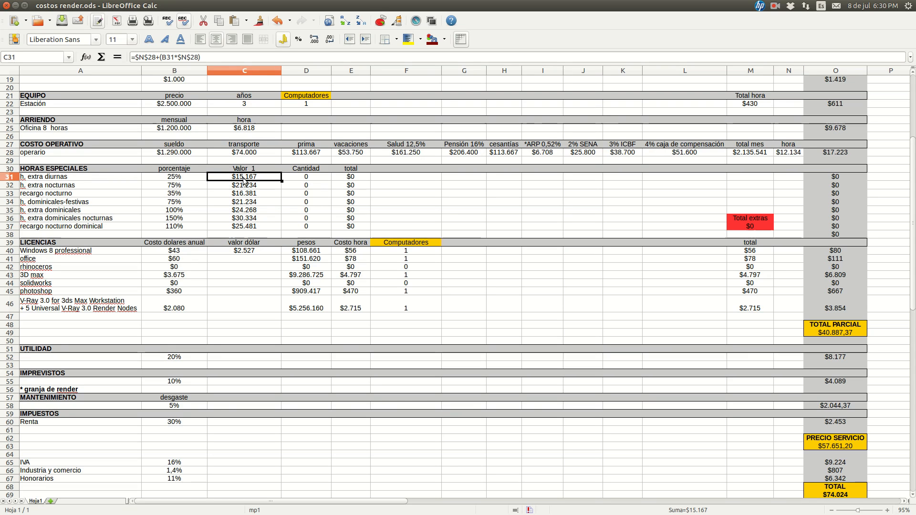
click(177, 181)
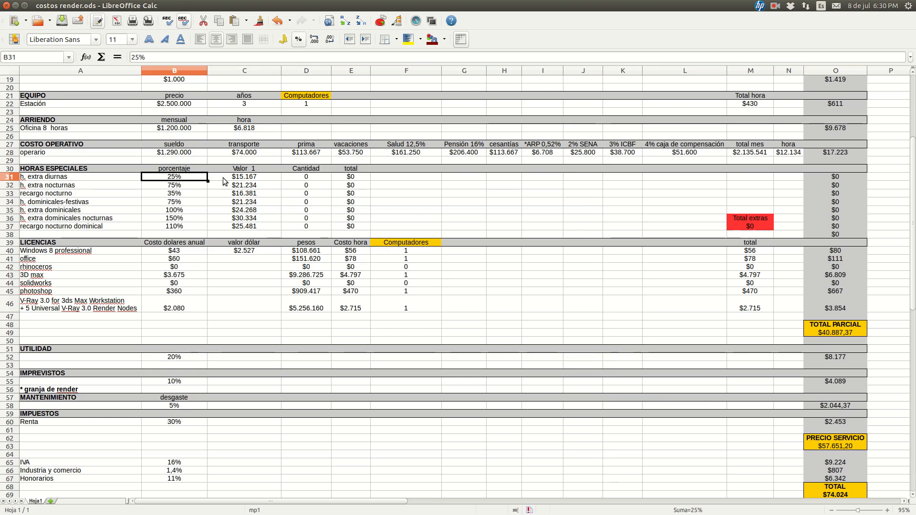
click(237, 177)
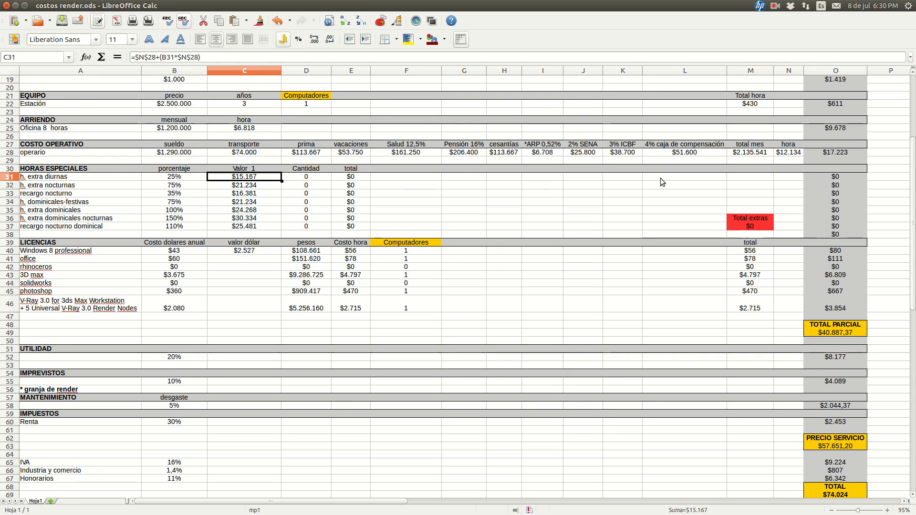
click(786, 153)
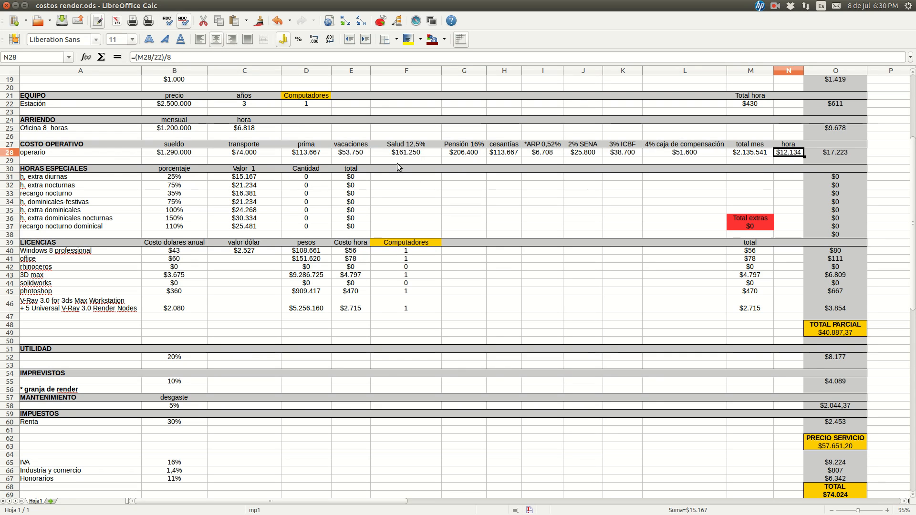
double_click(266, 178)
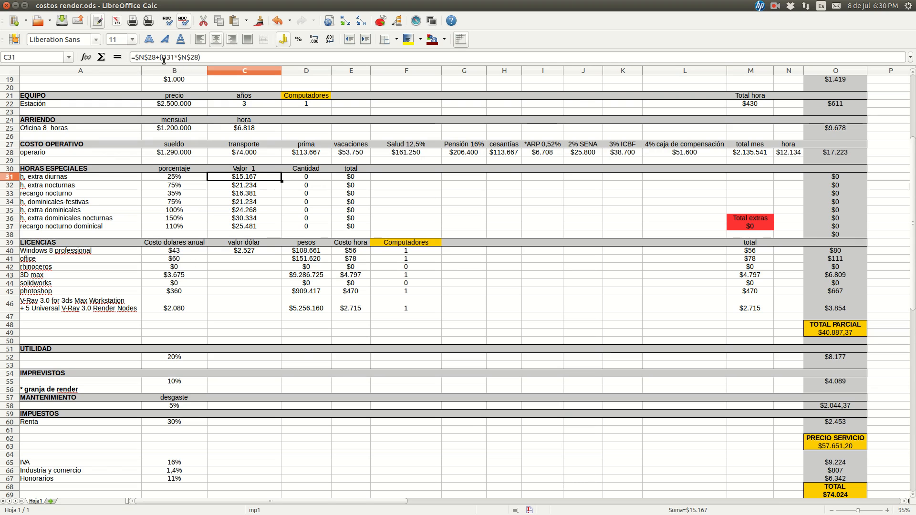
Examine the (B31*$N$28) part of the formula in C31 and leave the cell without saving any edit
drag(160, 58, 196, 56)
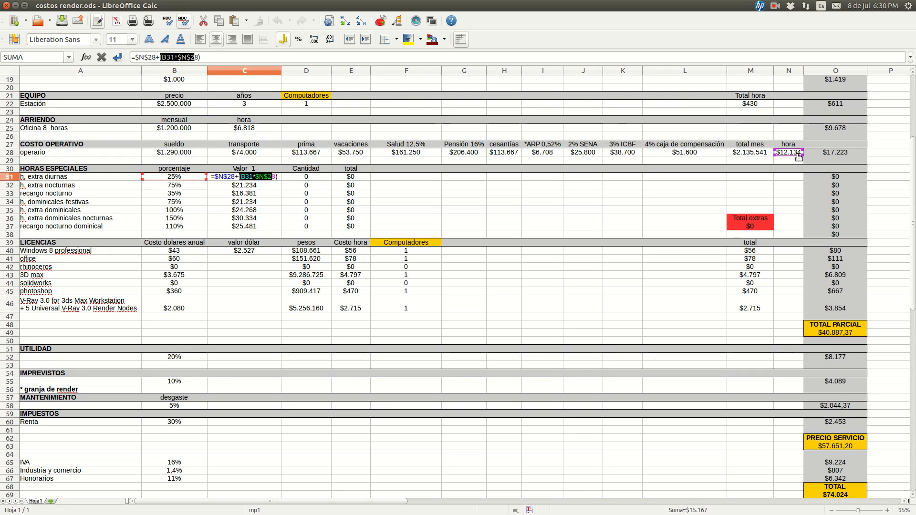
click(420, 177)
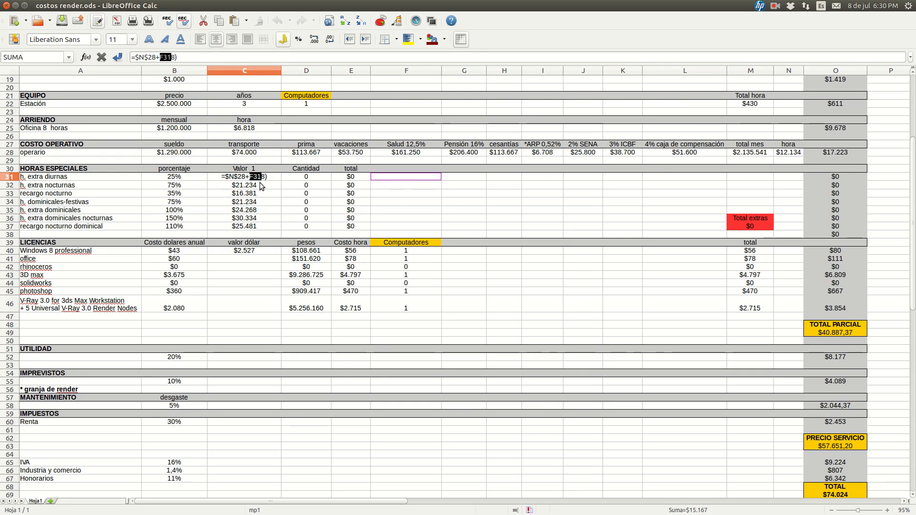
key(Escape)
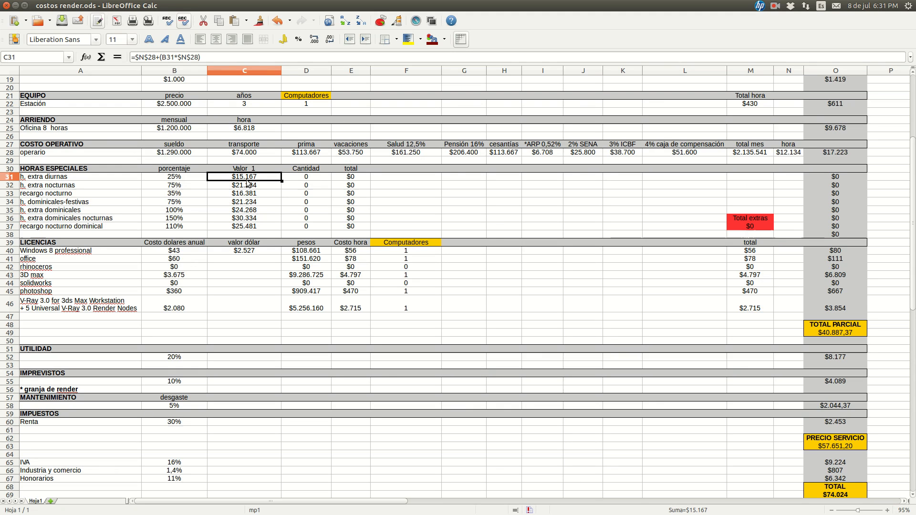
key(Down)
key(Up)
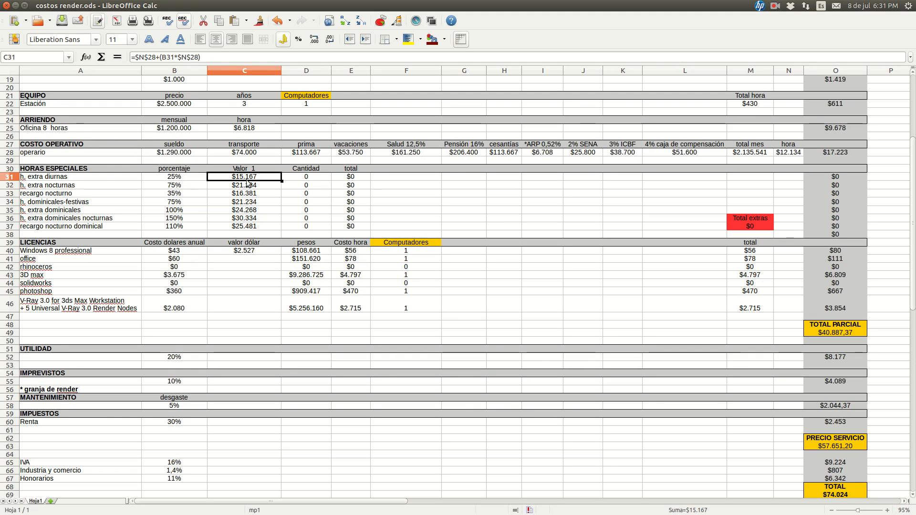
Compare the h. extra nocturnas porcentaje in B32 with its Valor 1 formula in C32
click(186, 187)
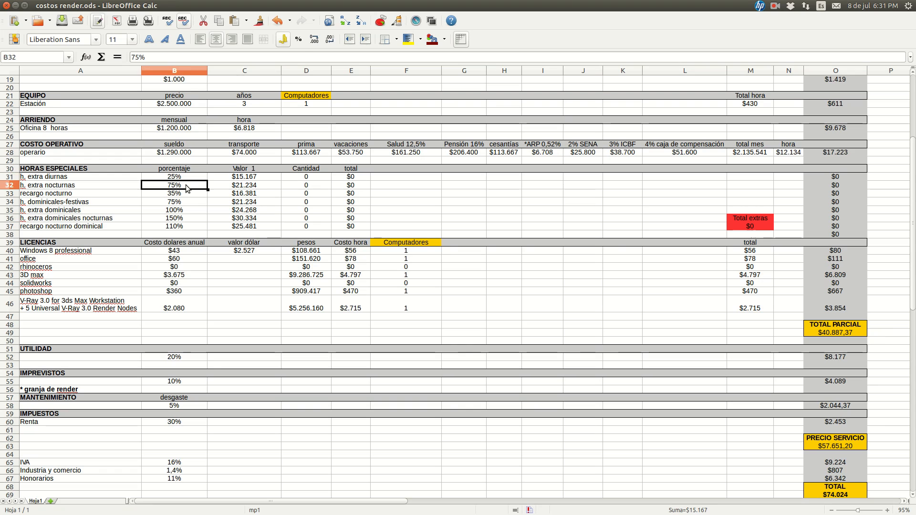
click(236, 187)
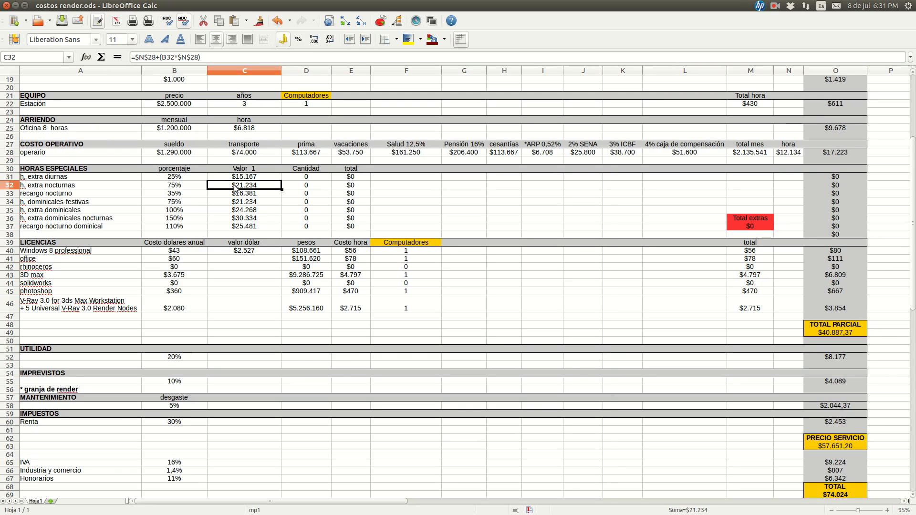
click(180, 186)
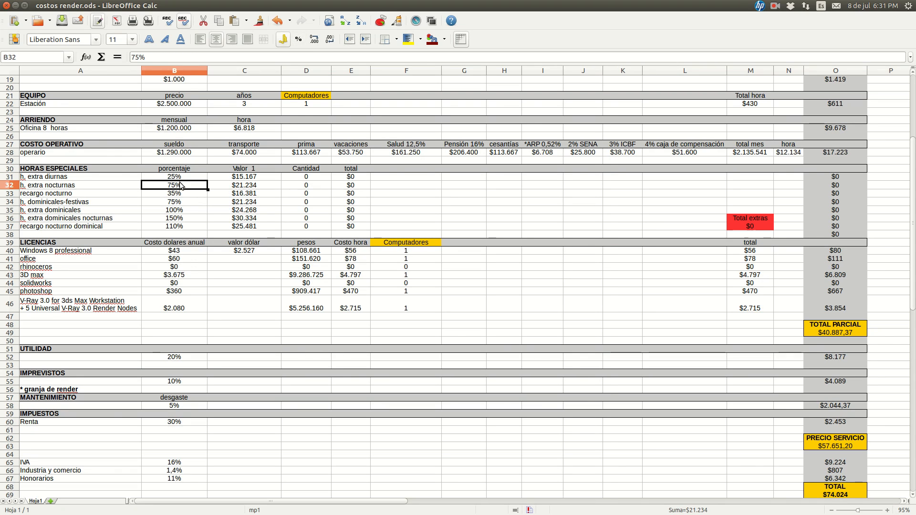
click(234, 187)
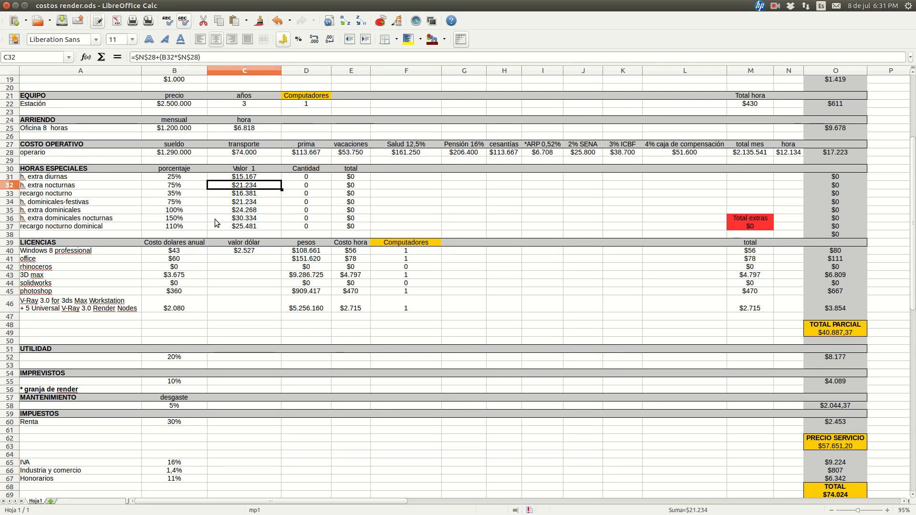
scroll(150, 200, up, 2)
scroll(274, 191, down, 2)
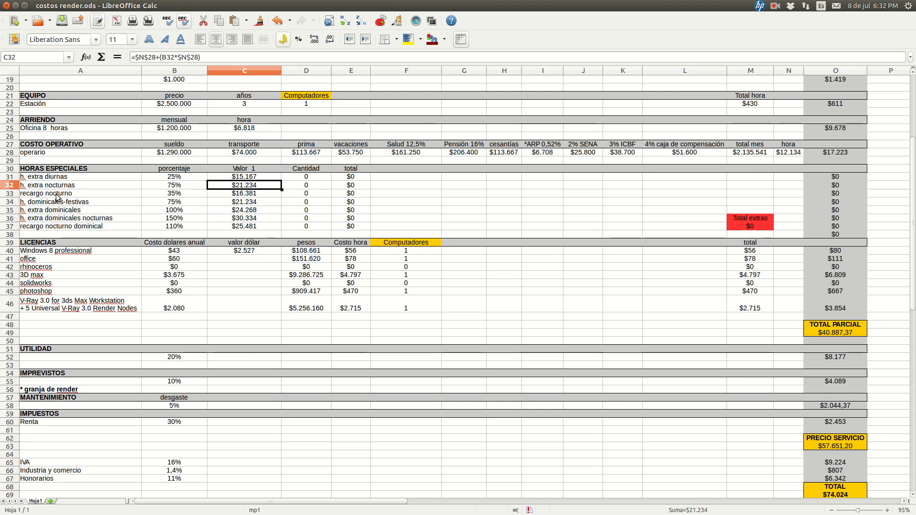
Compare the recargo nocturno porcentaje in B33 with its Valor 1 formula in C33
click(204, 194)
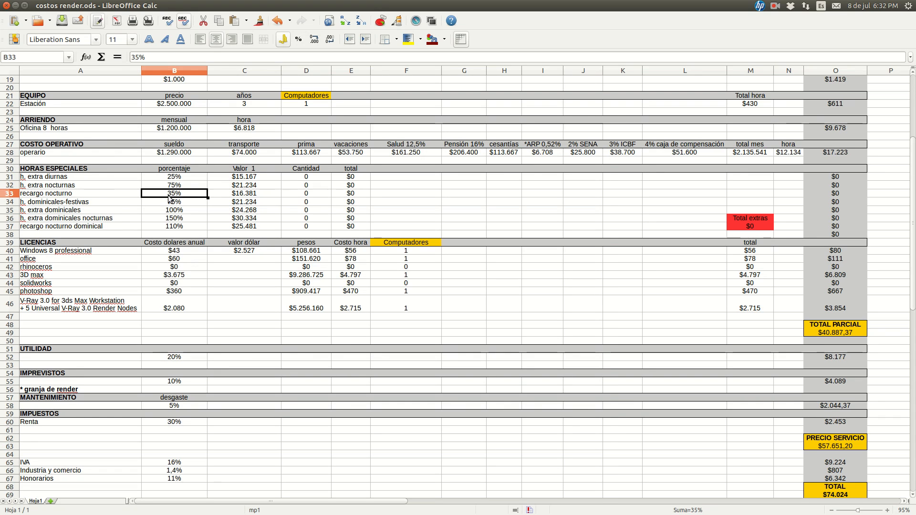
click(246, 197)
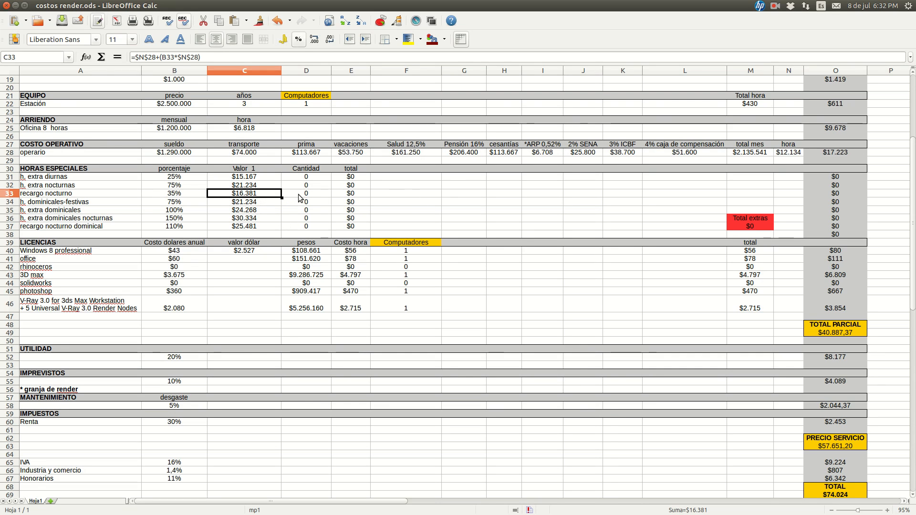
click(159, 195)
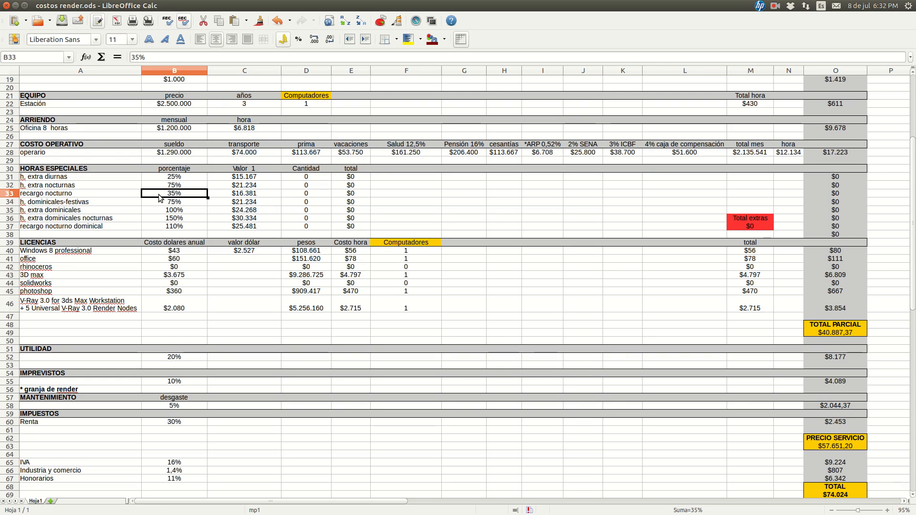
click(220, 200)
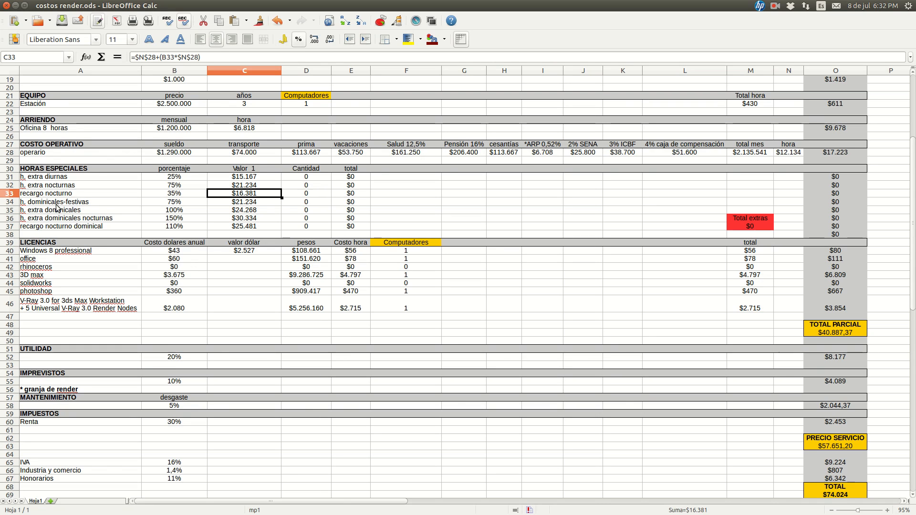
Review the porcentaje values of the dominical rates in B34 through B37 and the Valor 1 formulas in C34 and C37
click(102, 204)
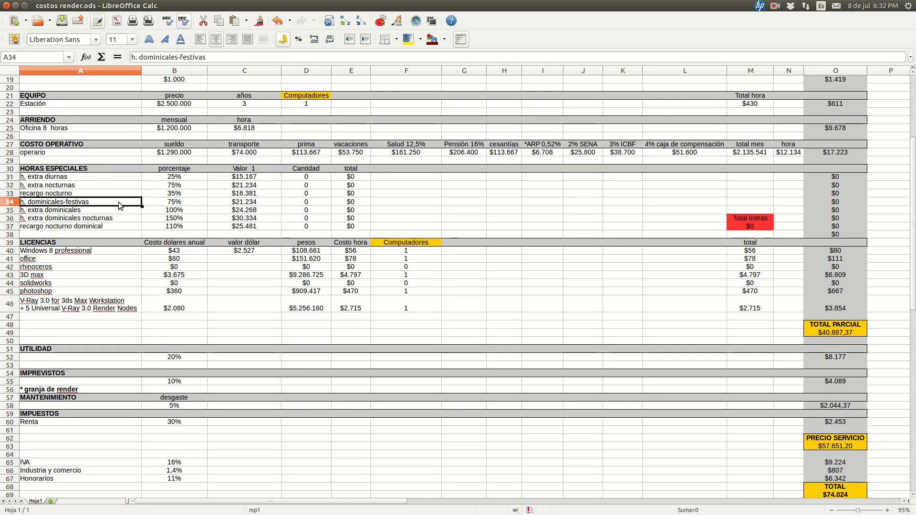
click(165, 204)
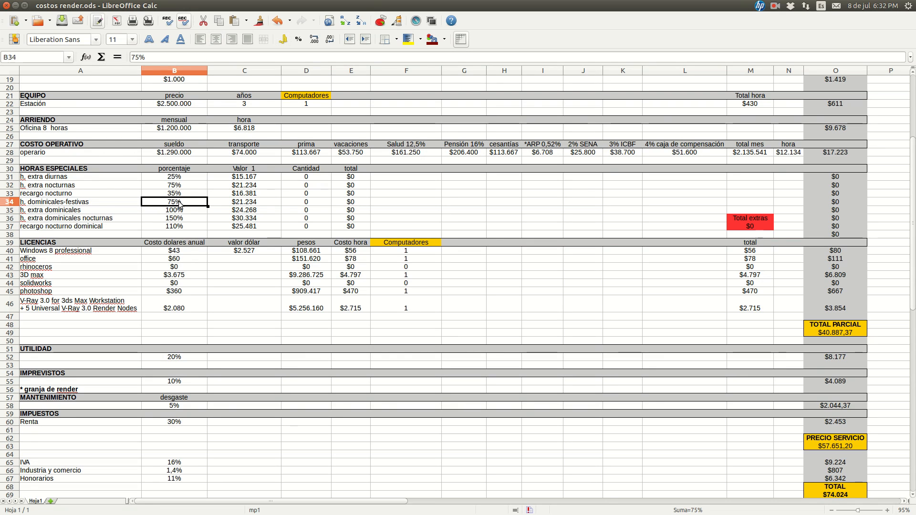
key(Right)
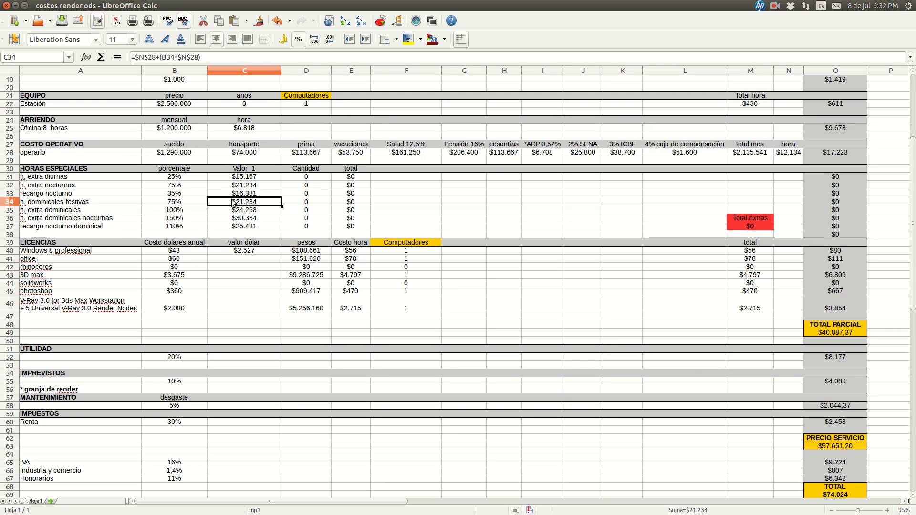
click(171, 211)
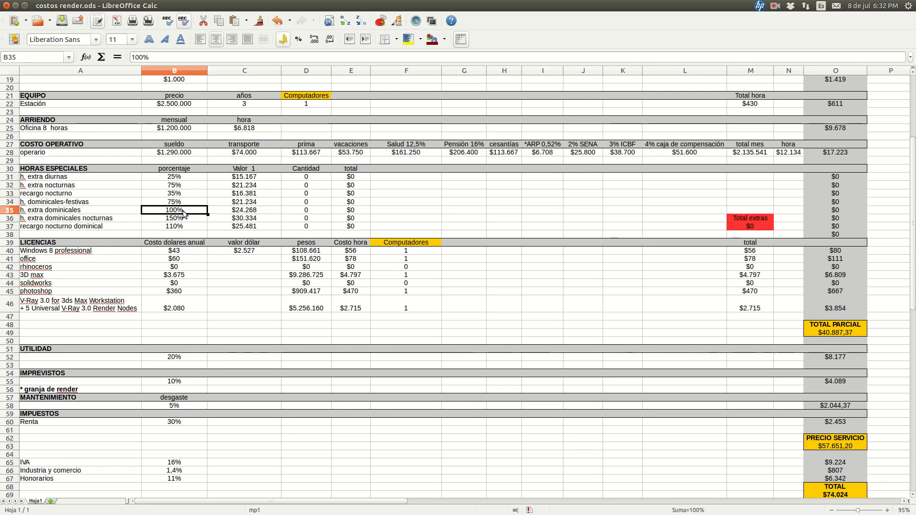
click(176, 217)
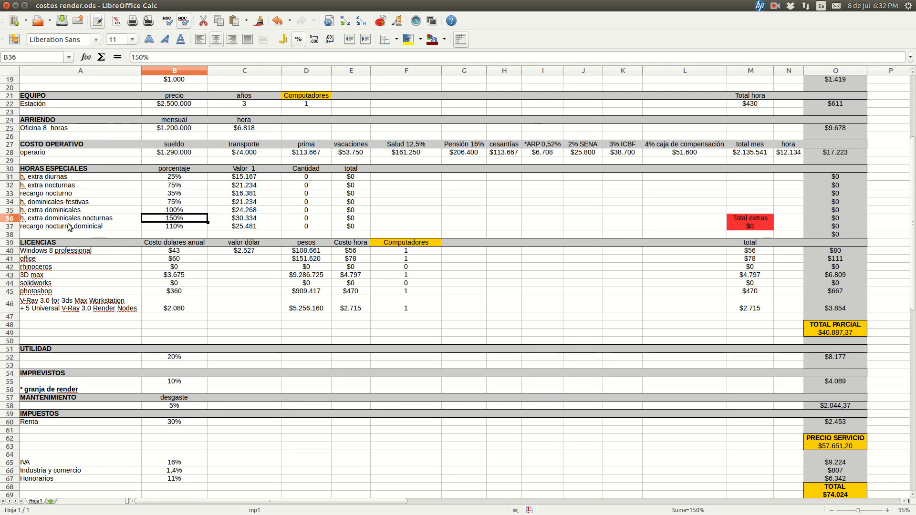
click(121, 229)
key(Right)
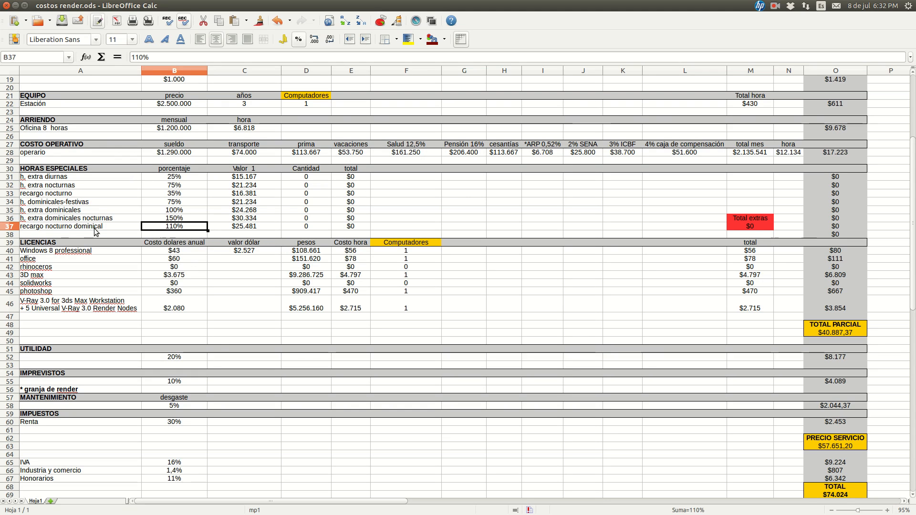
click(232, 229)
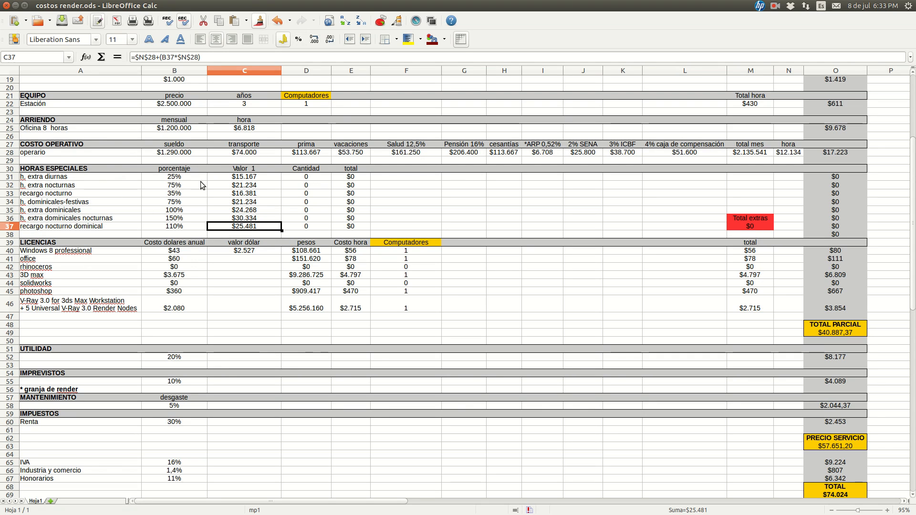
Set the Cantidad of h. extra diurnas in D31 to 2
click(298, 178)
text(2)
key(Tab)
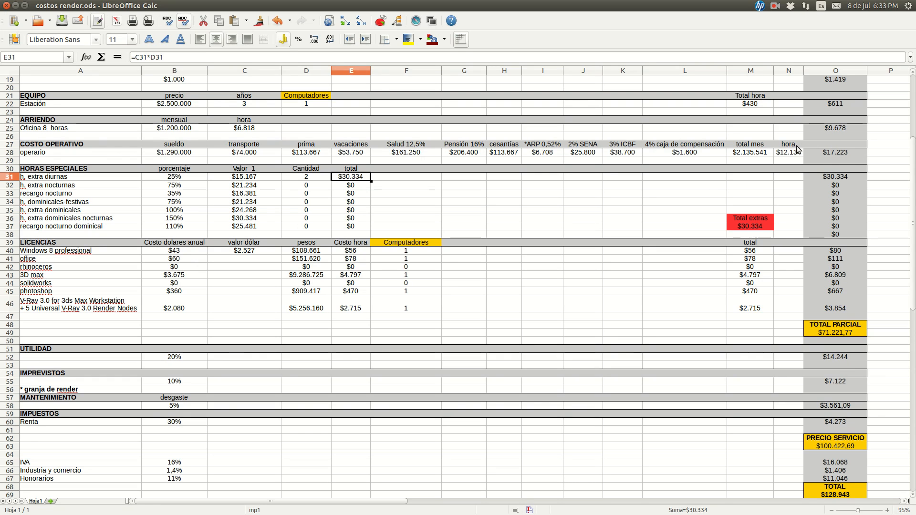
Set the Cantidad of h. extra diurnas in D31 back to 0
click(315, 181)
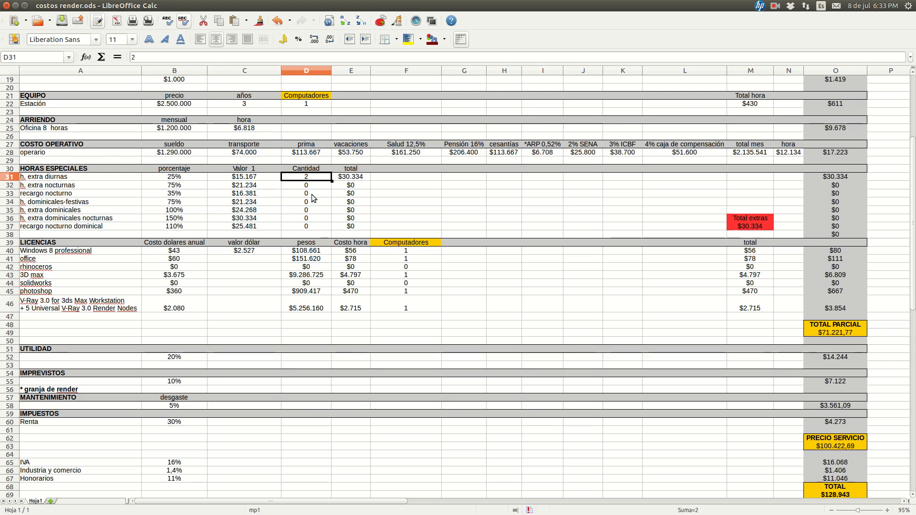
text(0)
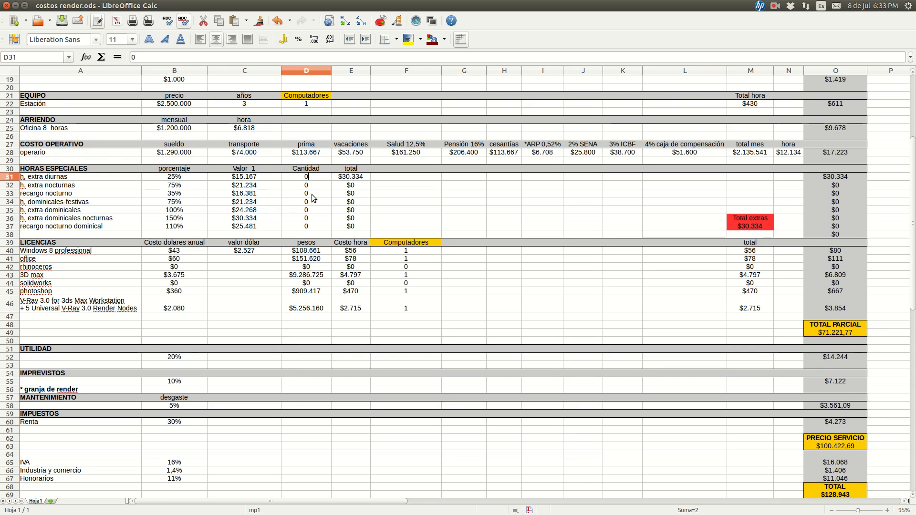
key(Return)
key(Right)
key(Right)
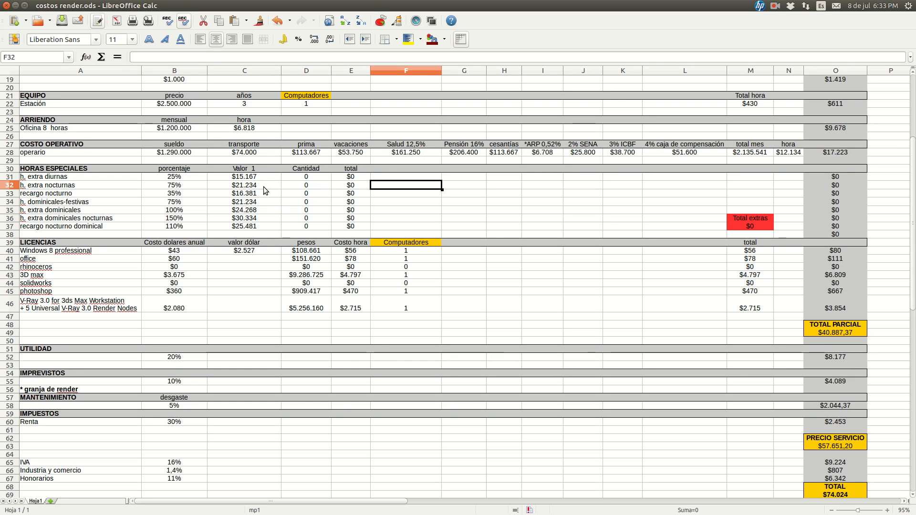
Examine the Windows 8 professional entry in A40 of the LICENCIAS section
scroll(582, 200, down, 2)
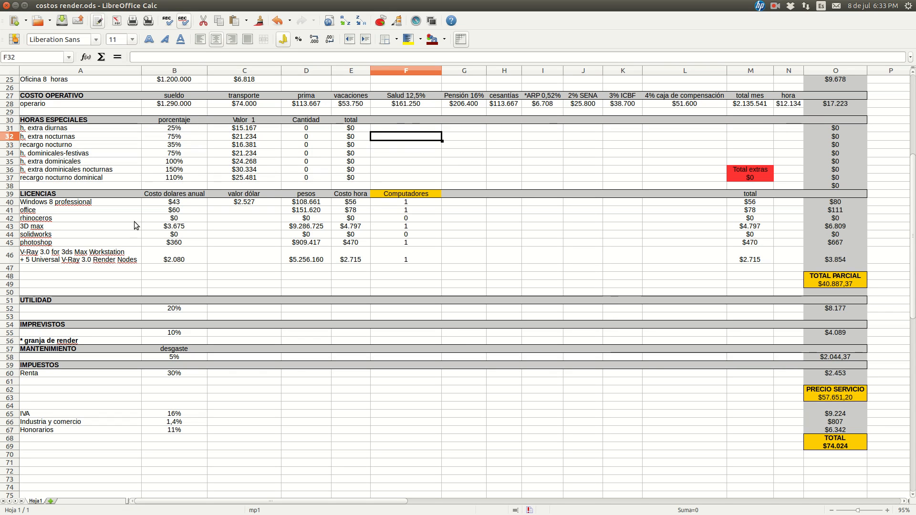
scroll(110, 217, down, 1)
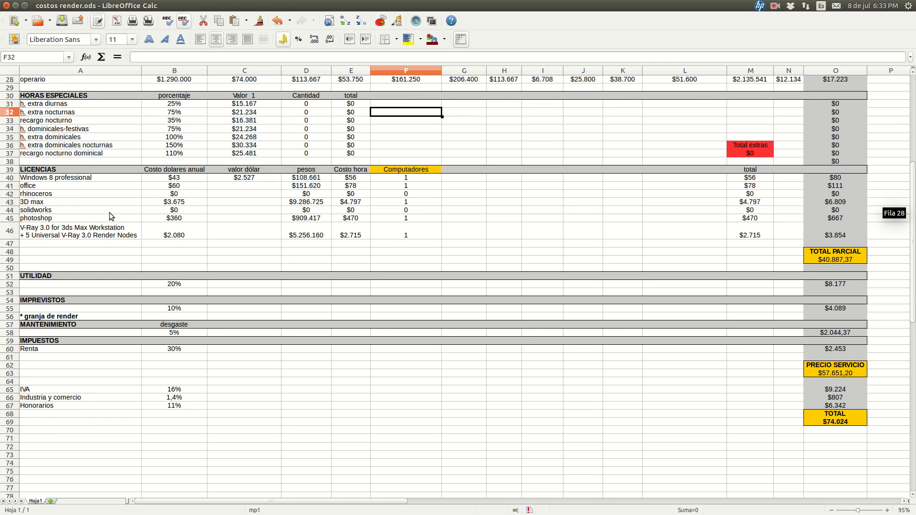
click(69, 179)
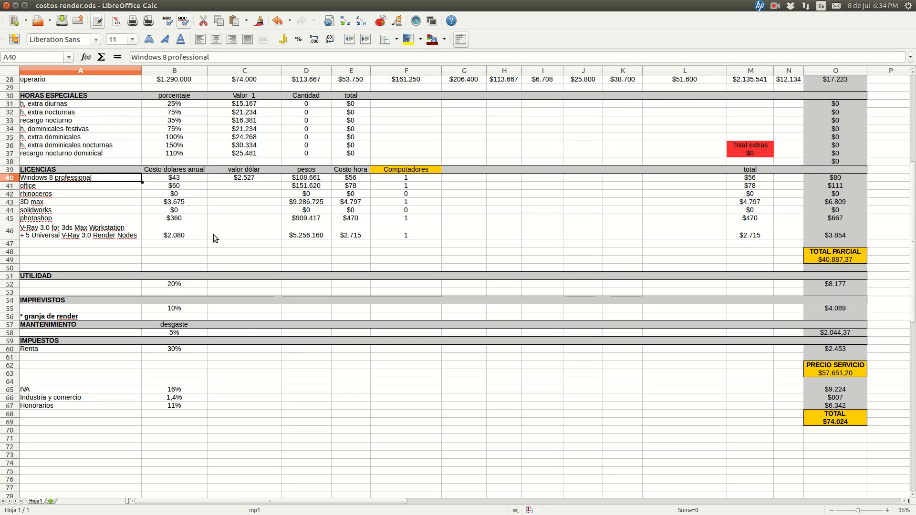
Review the Costo dolares anual values of the licences from Windows 8 professional in B40 down to photoshop in B45
key(Right)
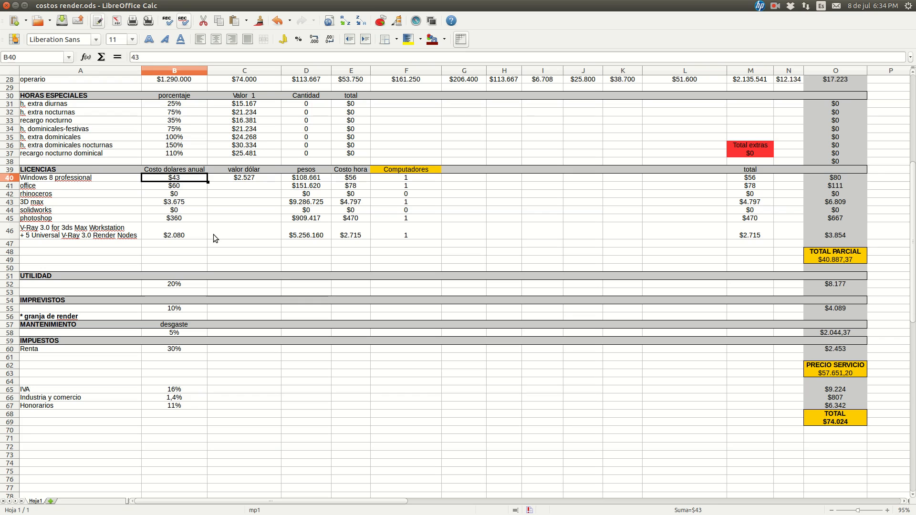
key(Left)
key(Right)
key(Left)
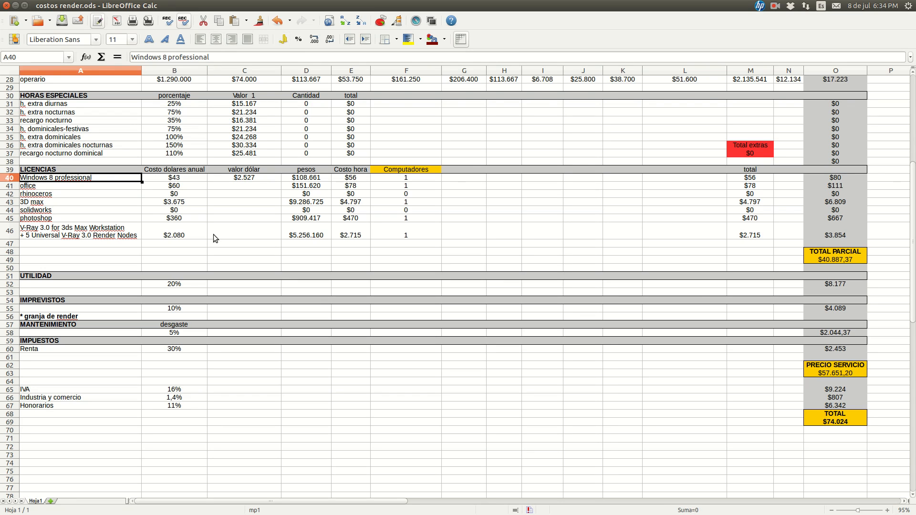
key(Right)
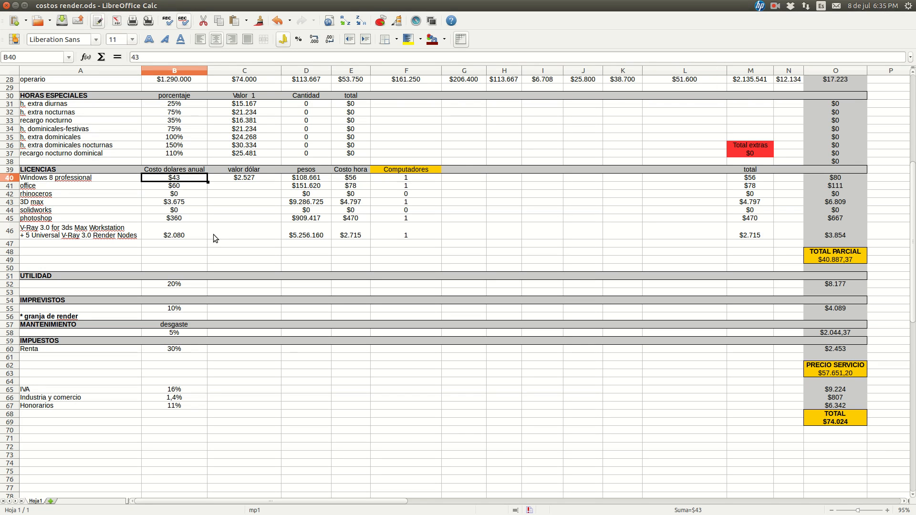
key(Down)
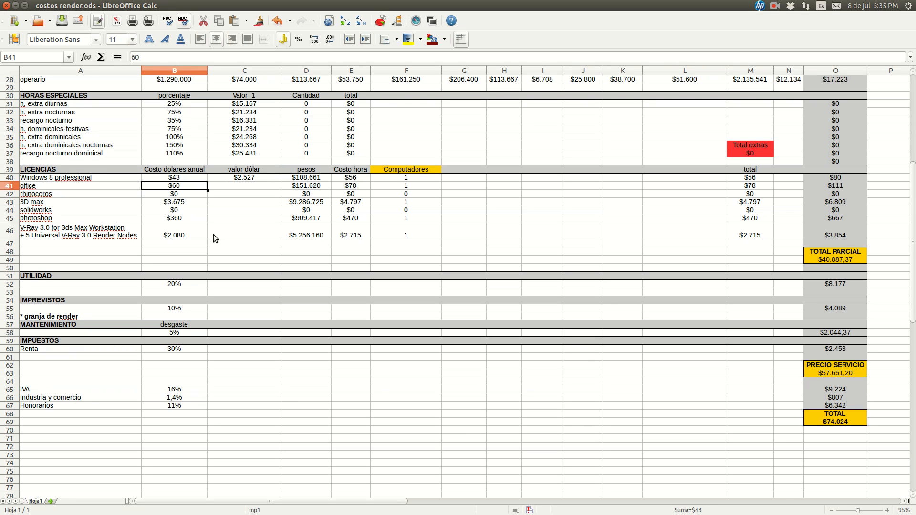
key(Down)
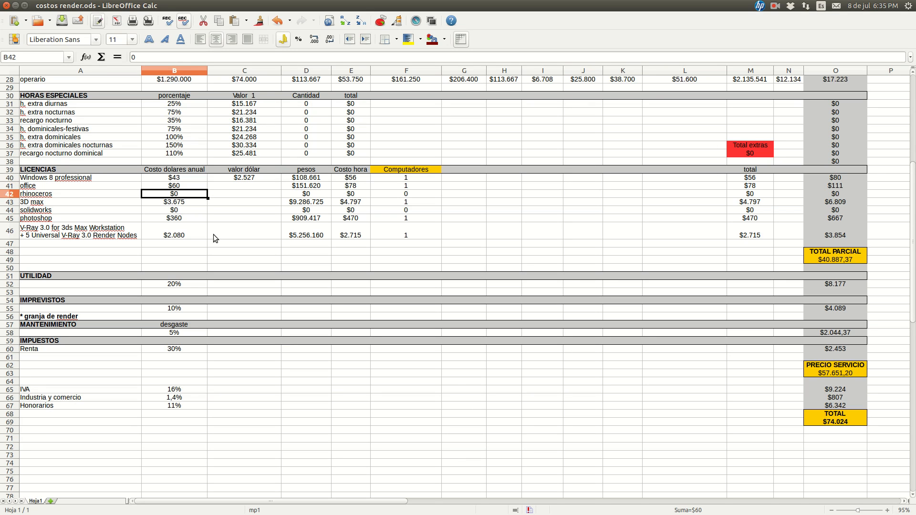
key(Down)
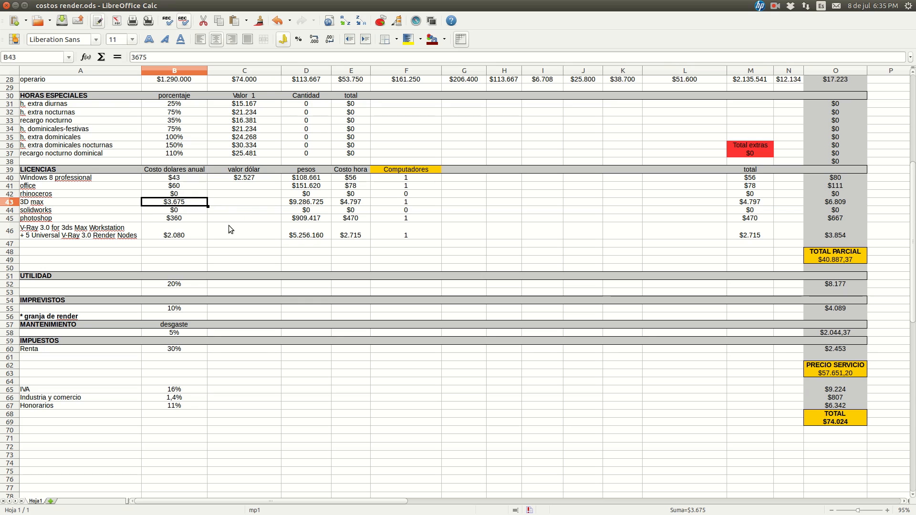
click(168, 211)
key(Down)
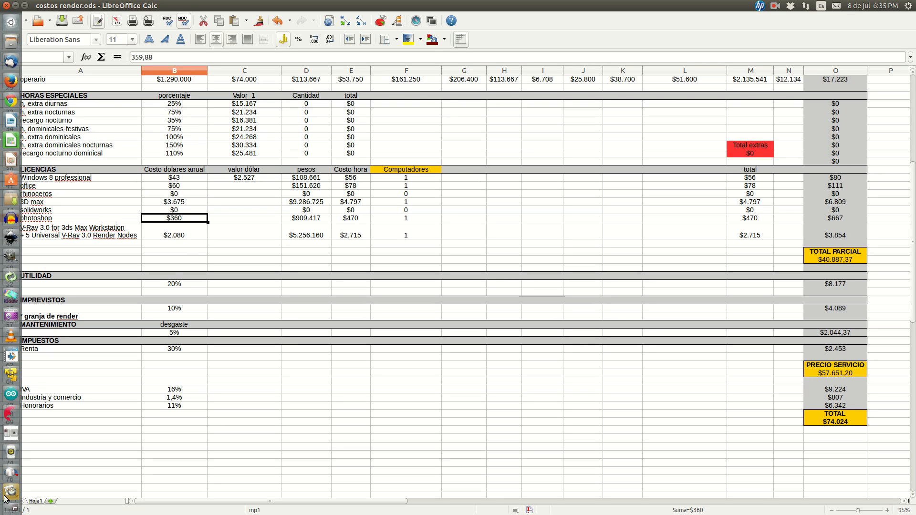
Switch to the image viewer to view the clown render payasito.jpg, and return to the costos render.ods spreadsheet in LibreOffice Calc
key(ctrl+alt+Down)
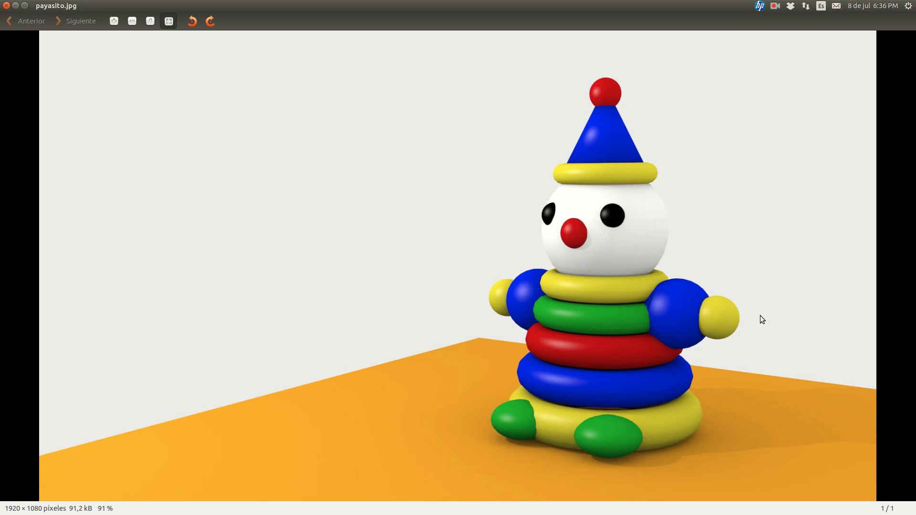
mouse_move(1, 223)
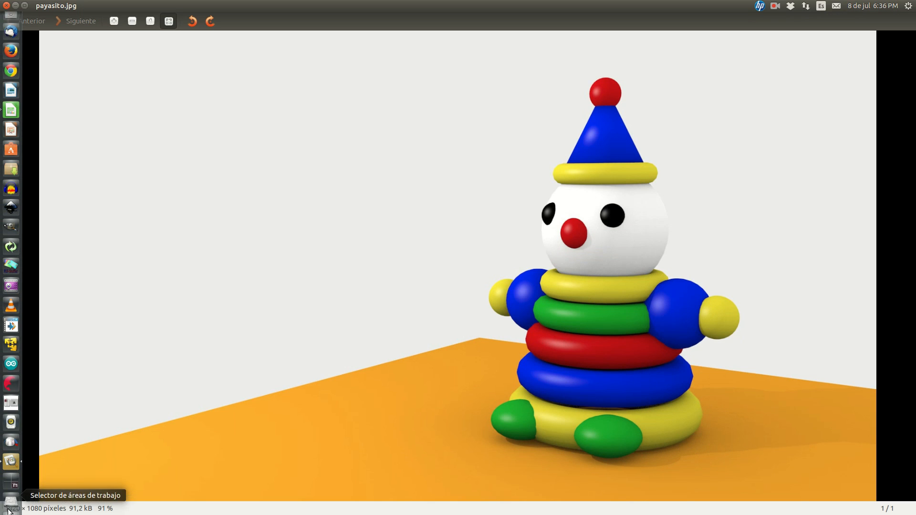
click(13, 473)
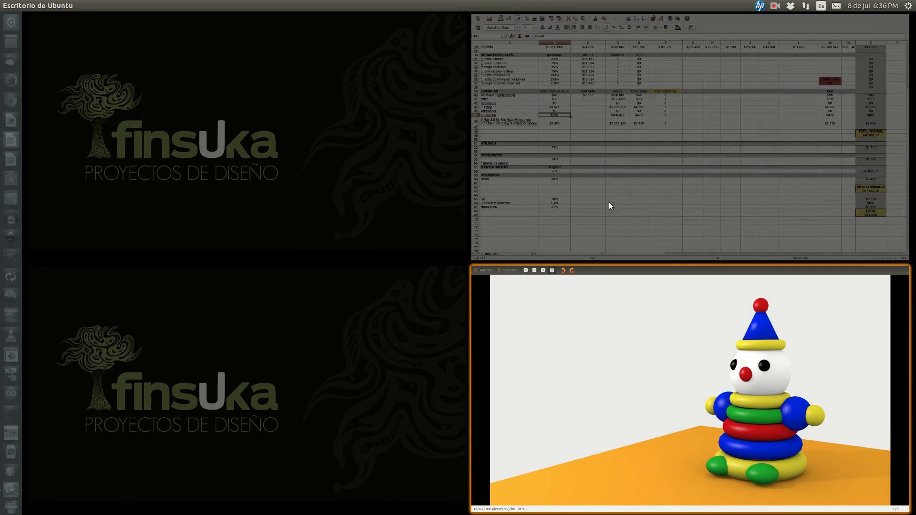
click(609, 202)
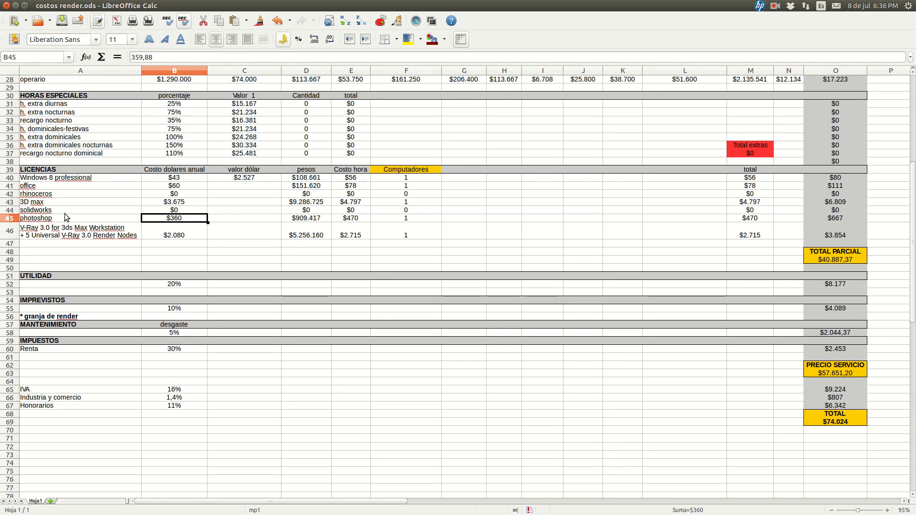
Examine the V-Ray cost in B46 and how the pesos formula in D40 combines B40 with the valor dólar in C40
key(Down)
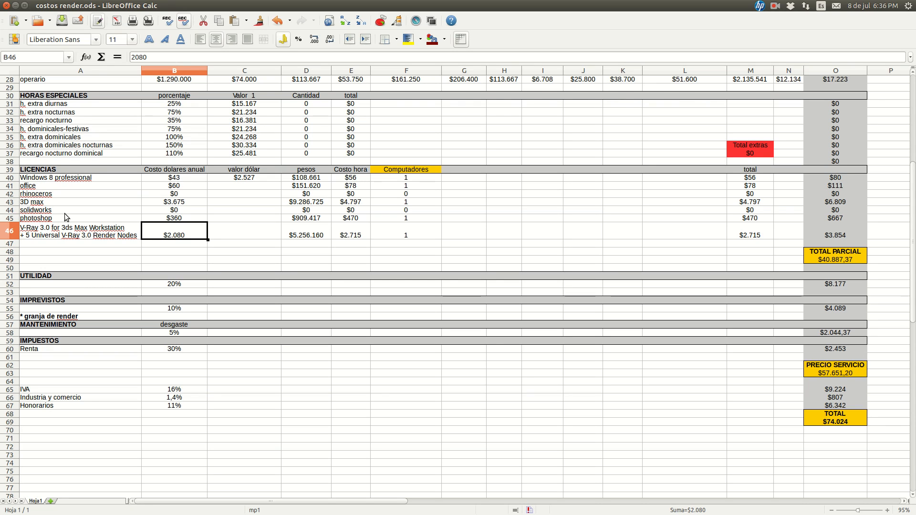
click(257, 178)
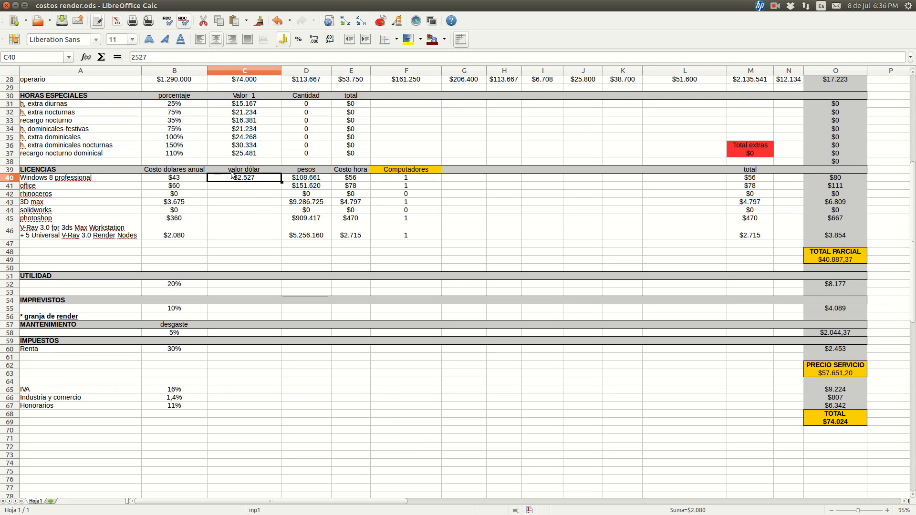
click(313, 181)
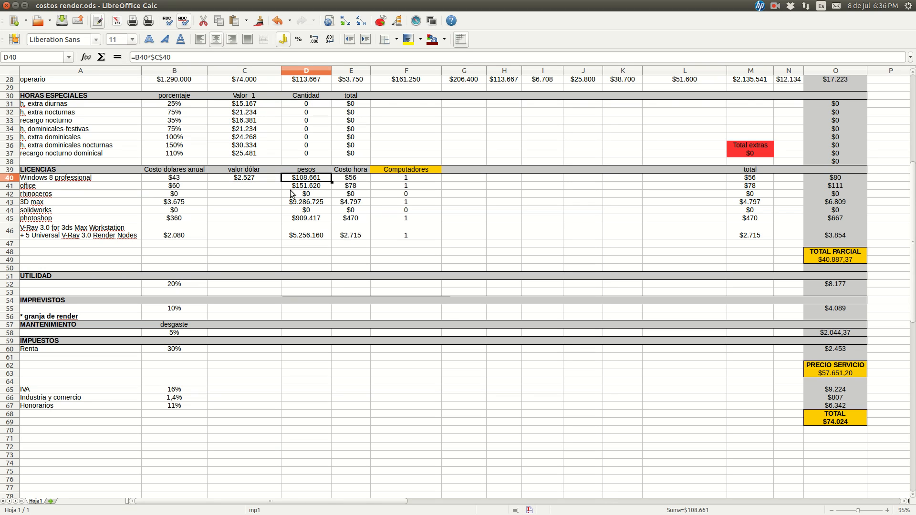
click(178, 179)
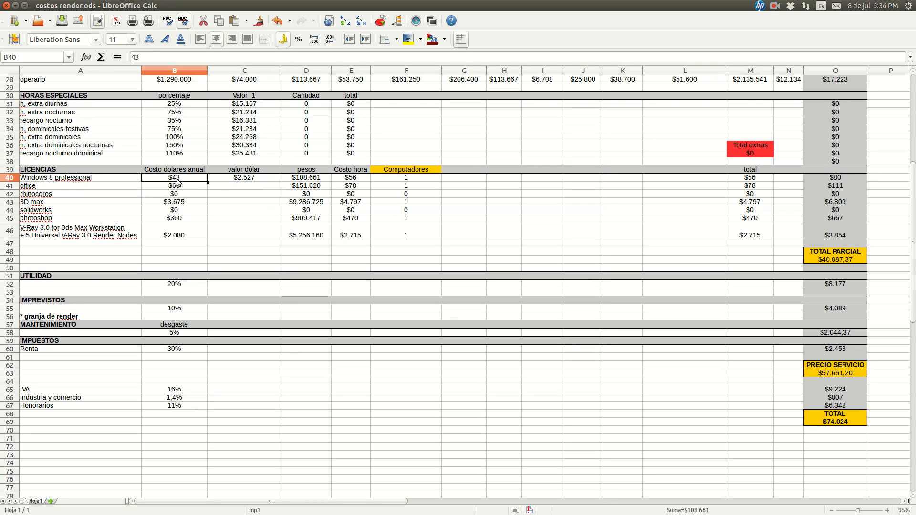
click(238, 177)
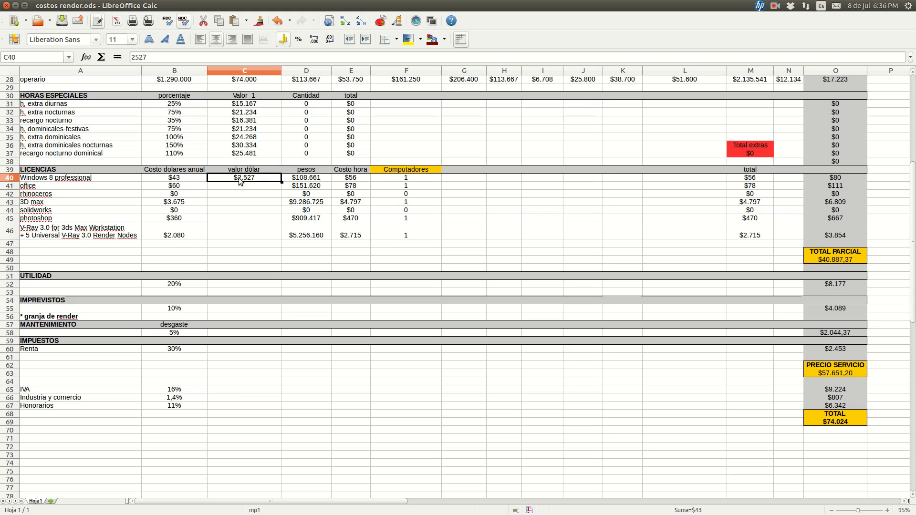
click(295, 178)
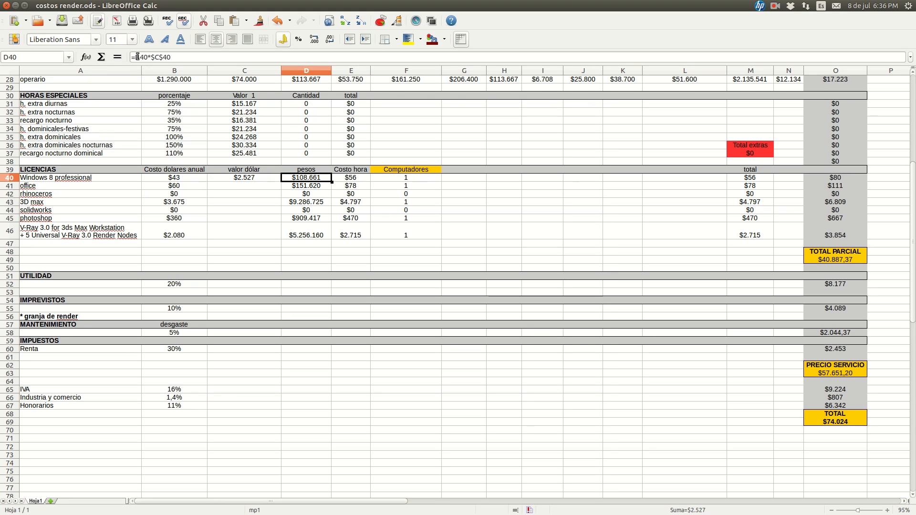
click(170, 181)
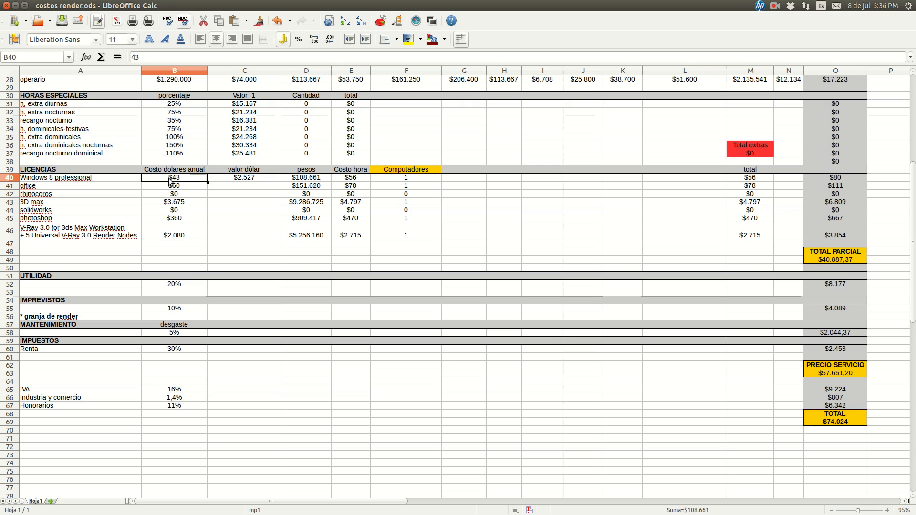
click(244, 185)
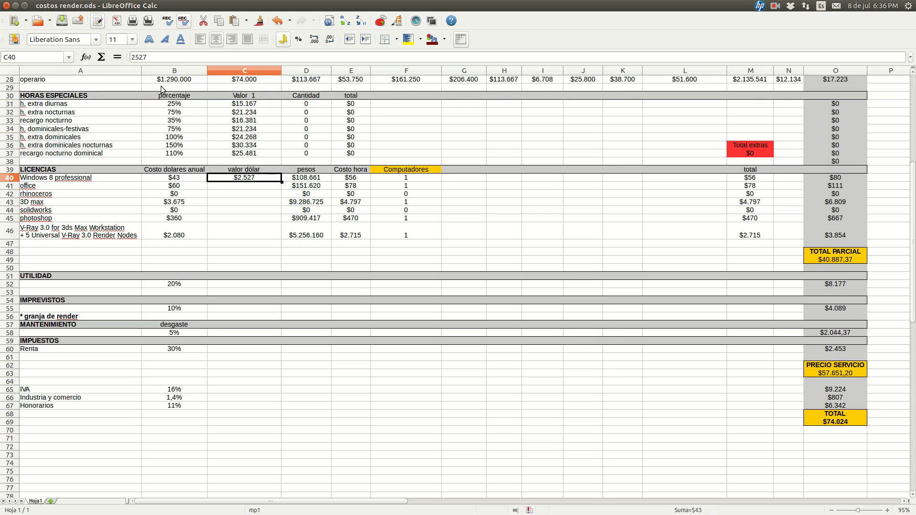
click(306, 181)
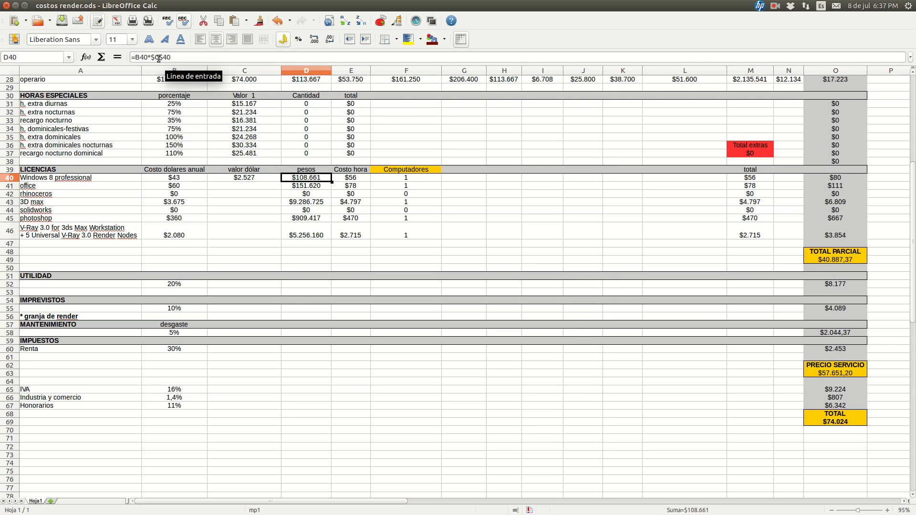
drag(152, 57, 163, 57)
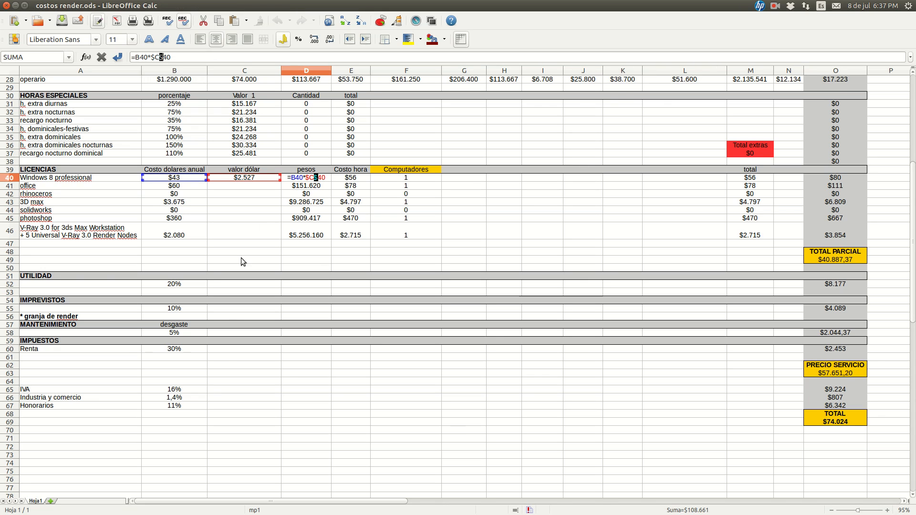
click(305, 178)
click(238, 231)
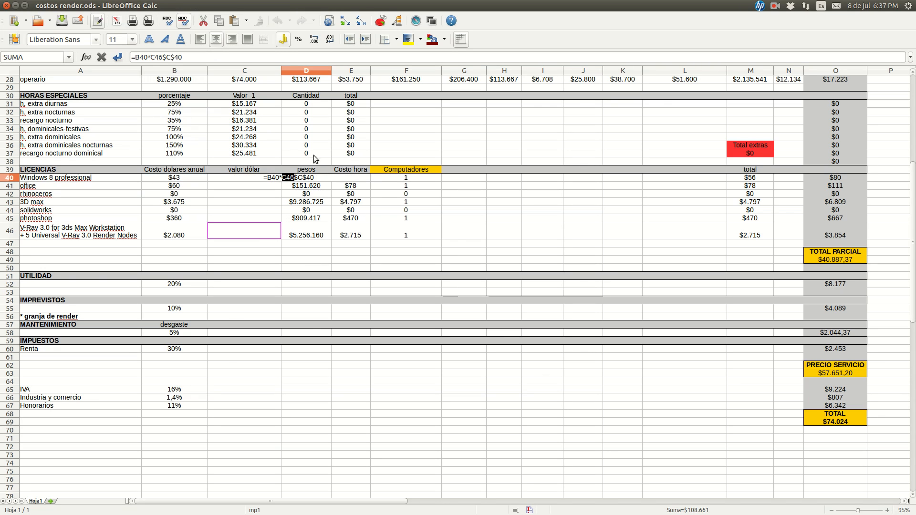
click(452, 236)
key(Escape)
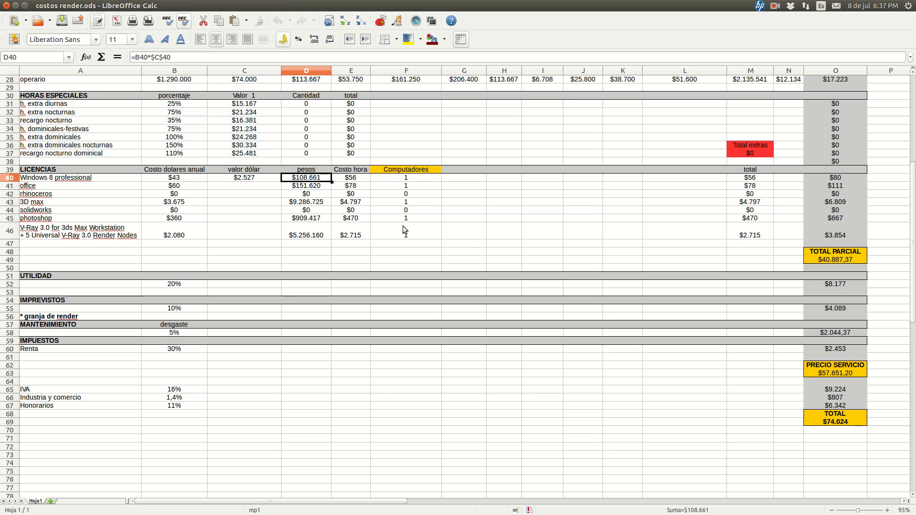
Copy the pesos formula from D40 down to D50 and check the copied formulas for the licence rows
drag(331, 181, 326, 270)
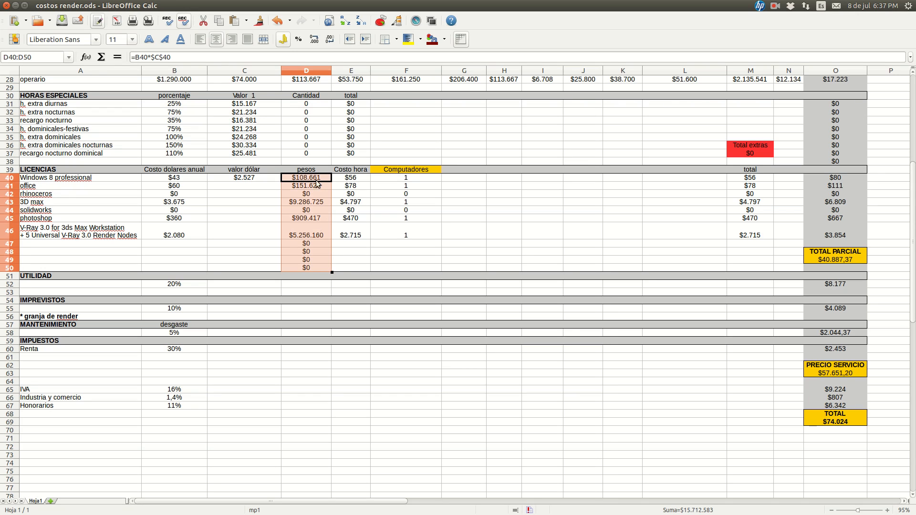
click(263, 186)
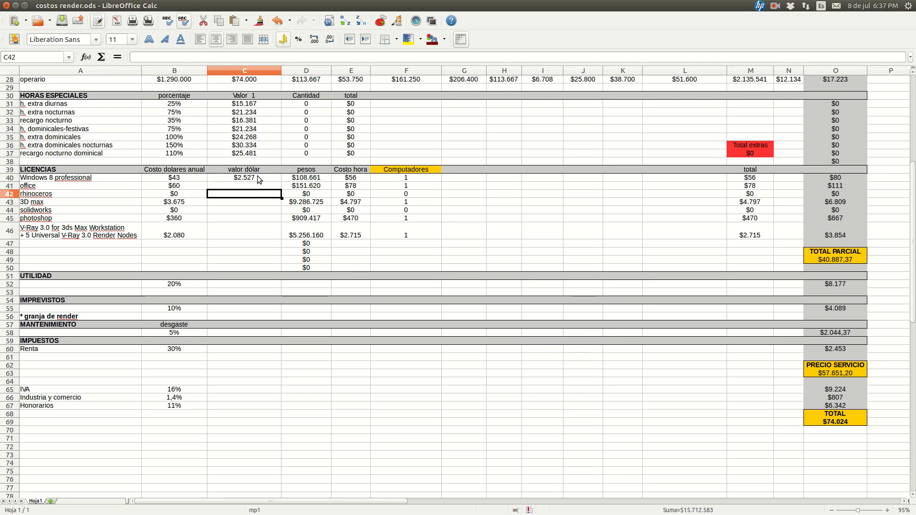
click(306, 186)
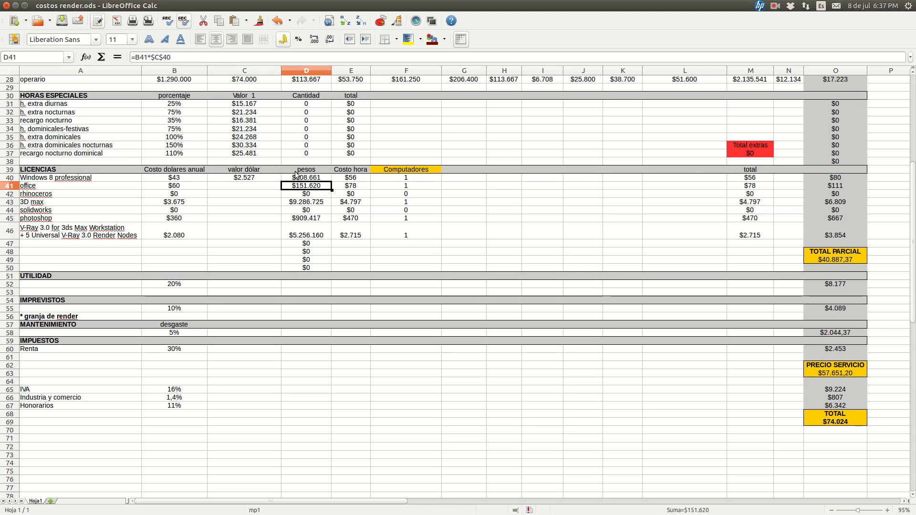
key(Down)
key(Down)
key(Down)
key(Down)
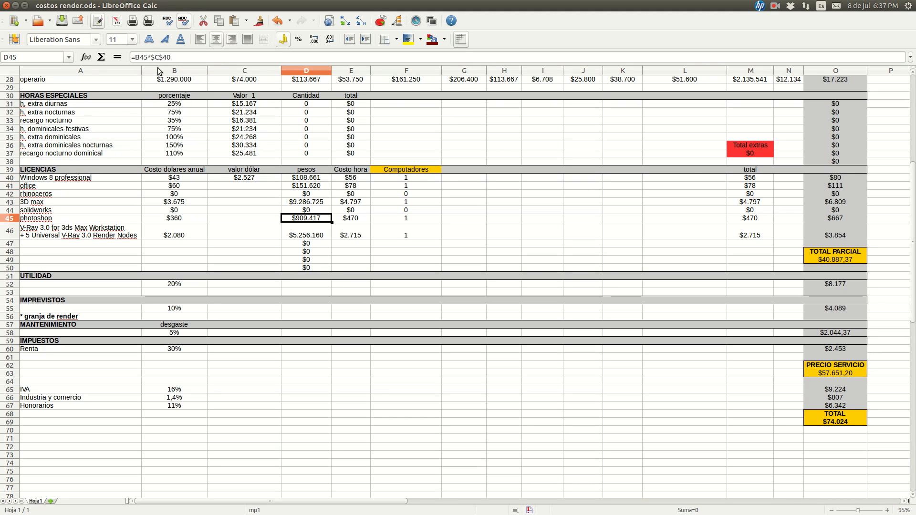
Examine the spare licence rows in A47 through A50, the pesos formula in D48 and the Computadores quantity in F40
click(79, 244)
click(82, 254)
click(88, 260)
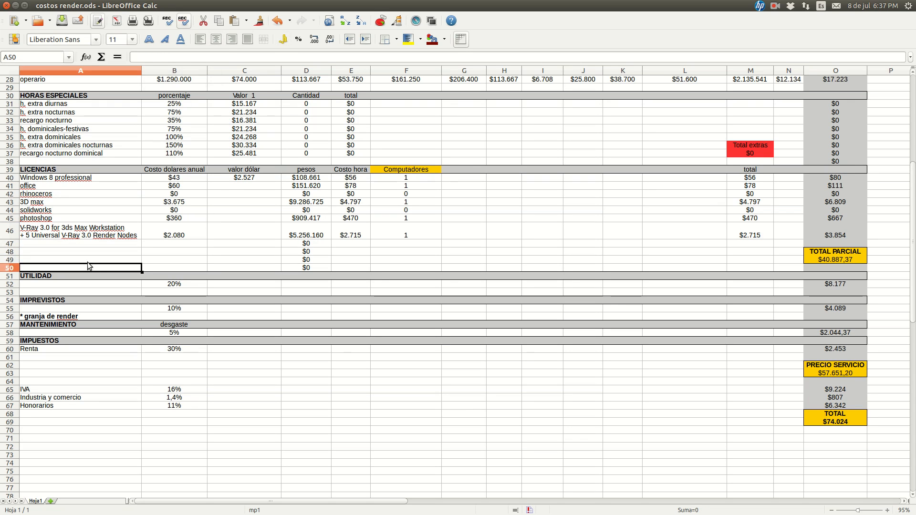
click(93, 243)
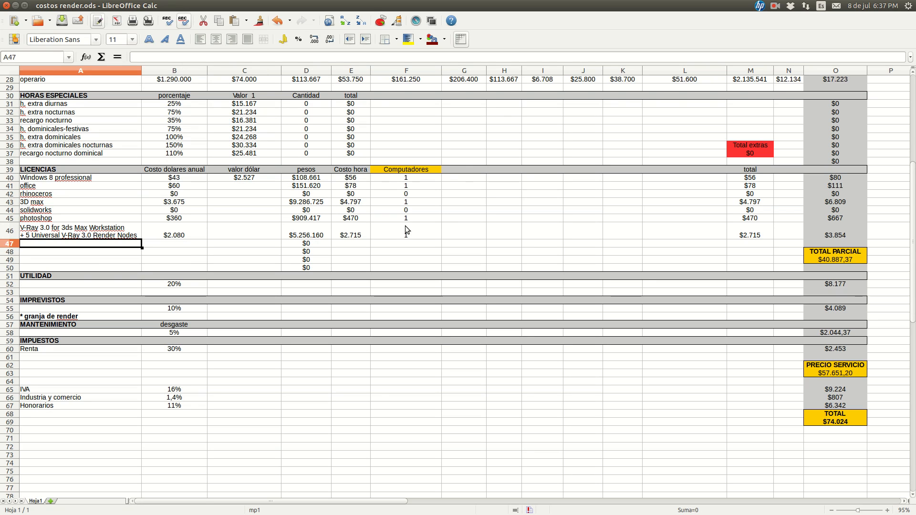
click(305, 253)
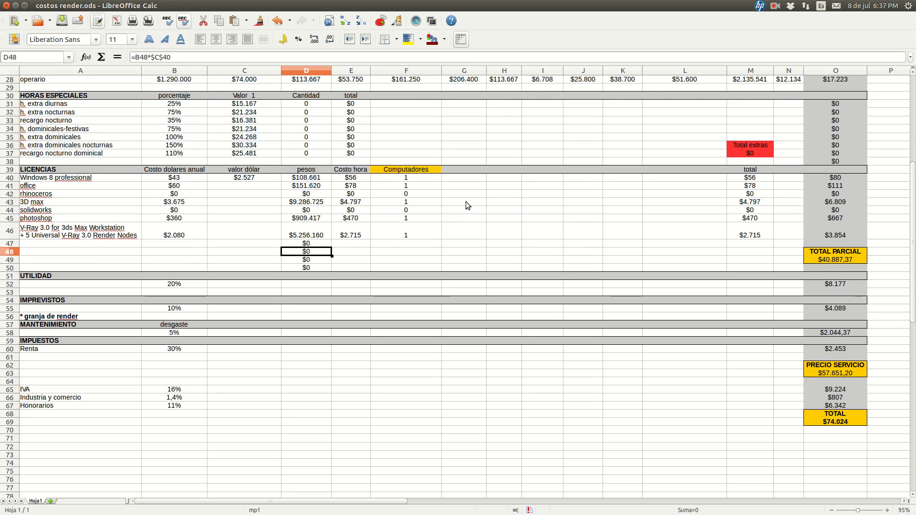
click(404, 180)
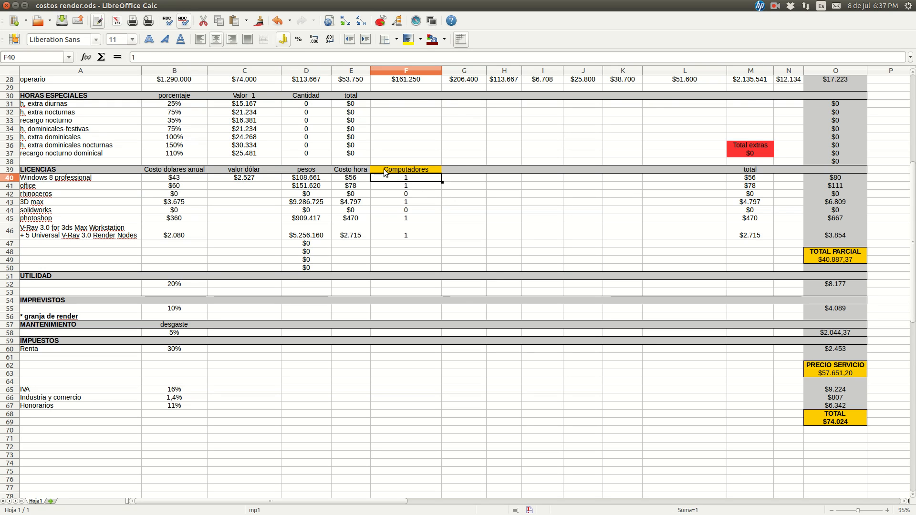
Clear the surplus pesos formulas from D47 through D50 and select the Windows 8 professional Computadores quantity in F40
drag(324, 244, 322, 272)
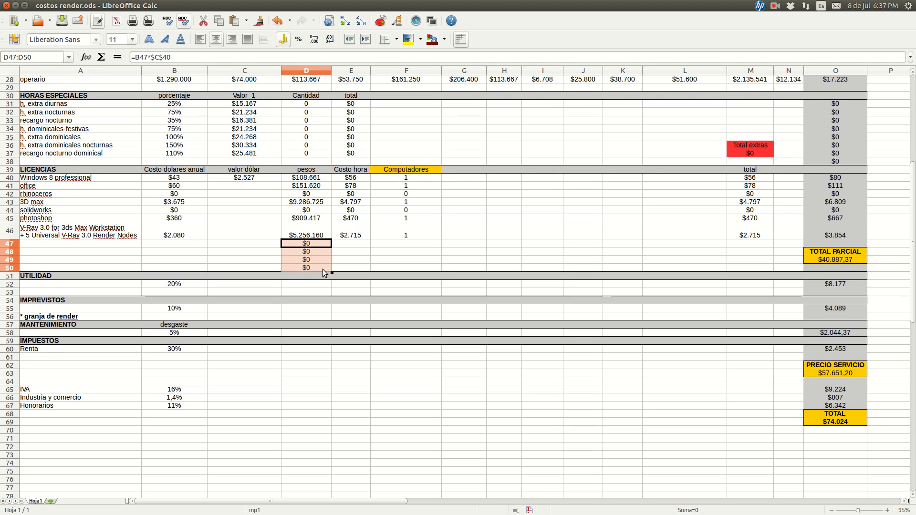
key(Delete)
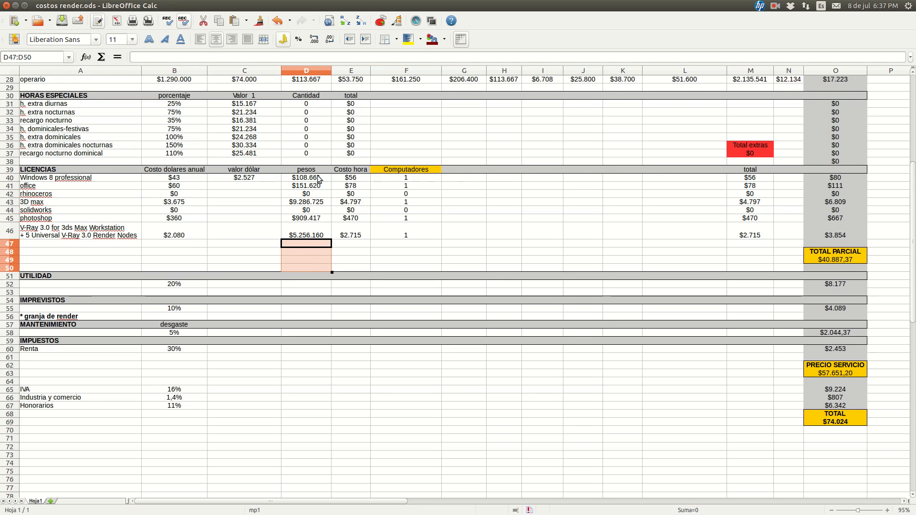
click(444, 244)
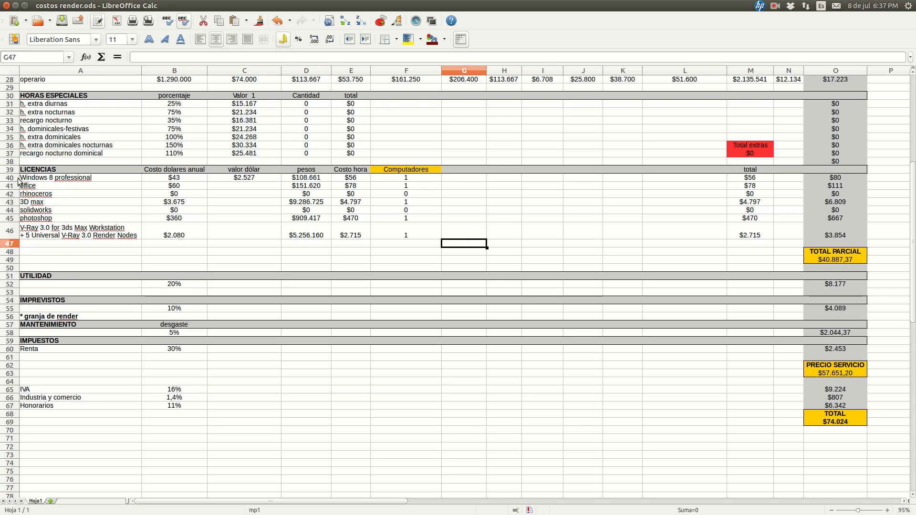
click(431, 178)
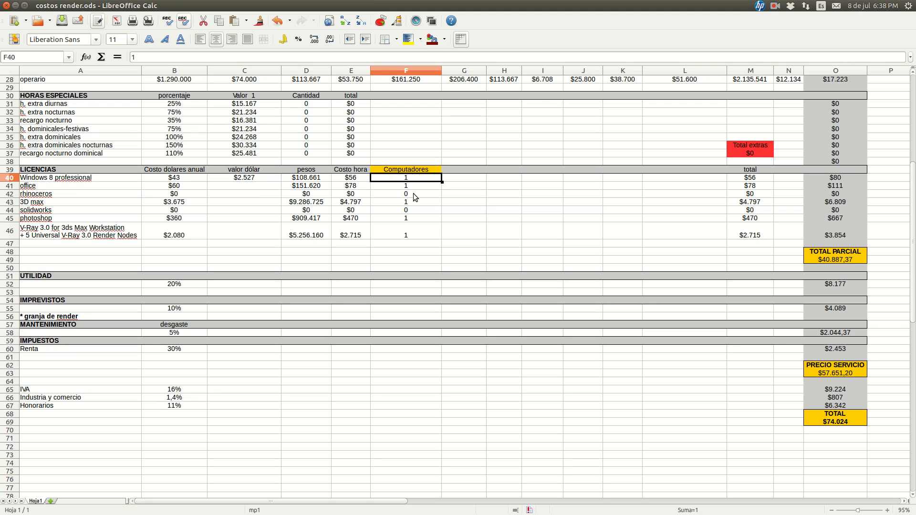
Set the Windows 8 professional Computadores quantity in F40 to 2 and check the total in M40 against the Costo hora in E40
text(2)
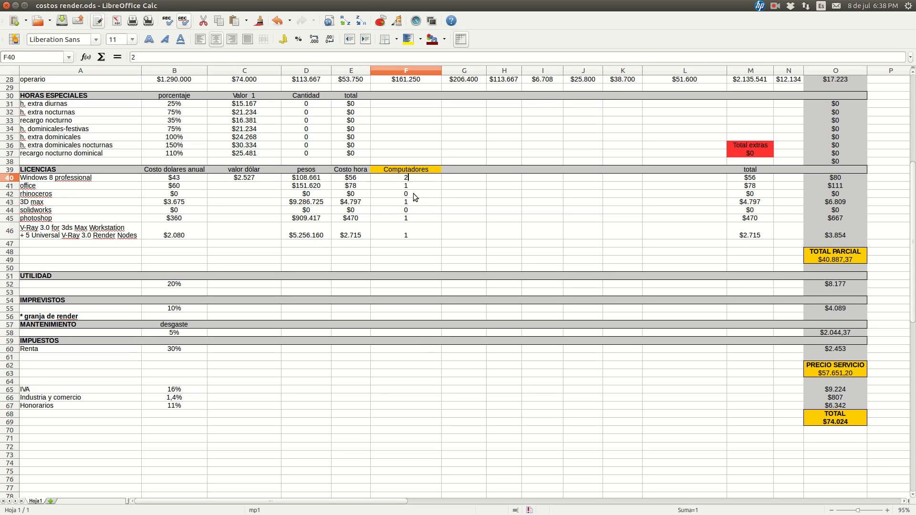
key(Tab)
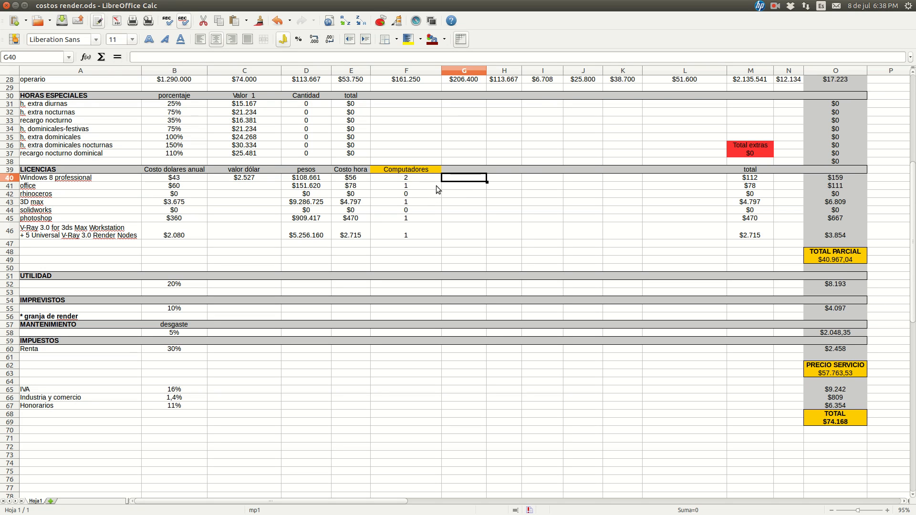
click(419, 178)
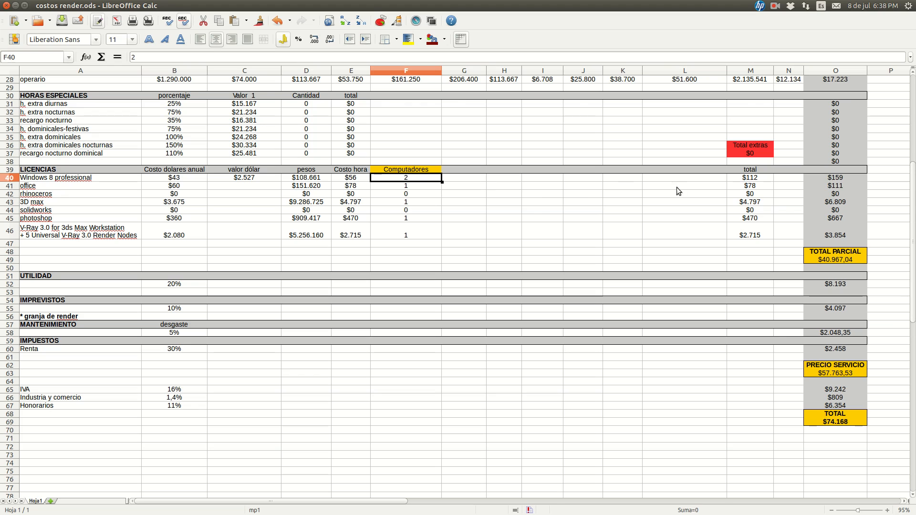
click(748, 179)
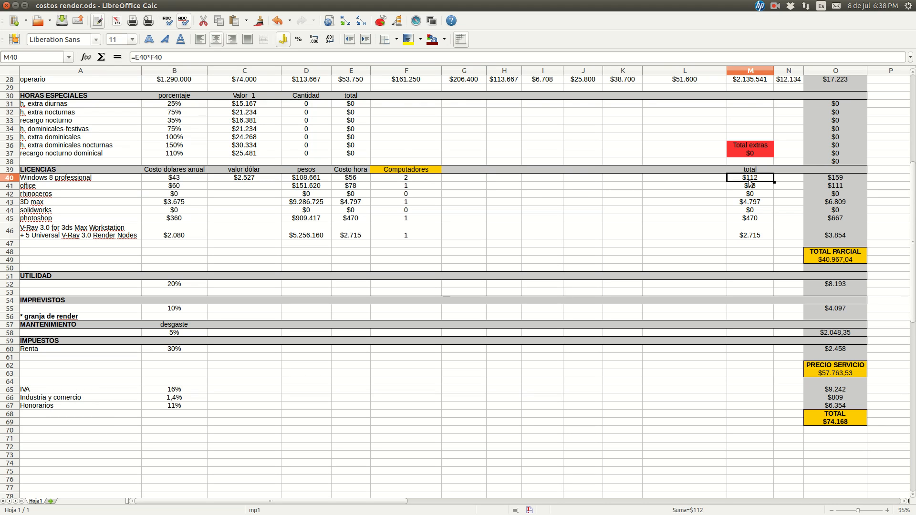
click(353, 181)
click(749, 178)
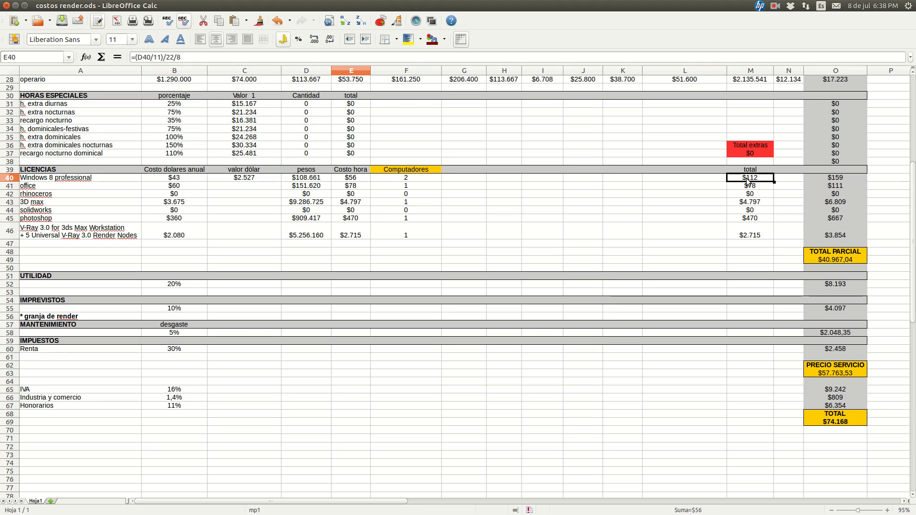
Set the Windows 8 professional Computadores quantity in F40 back to 1
click(421, 179)
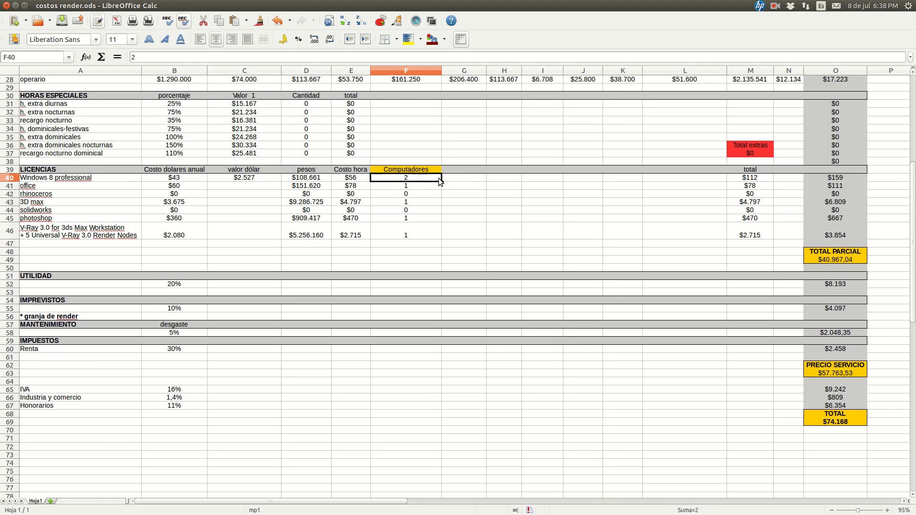
text(1)
key(Return)
click(437, 180)
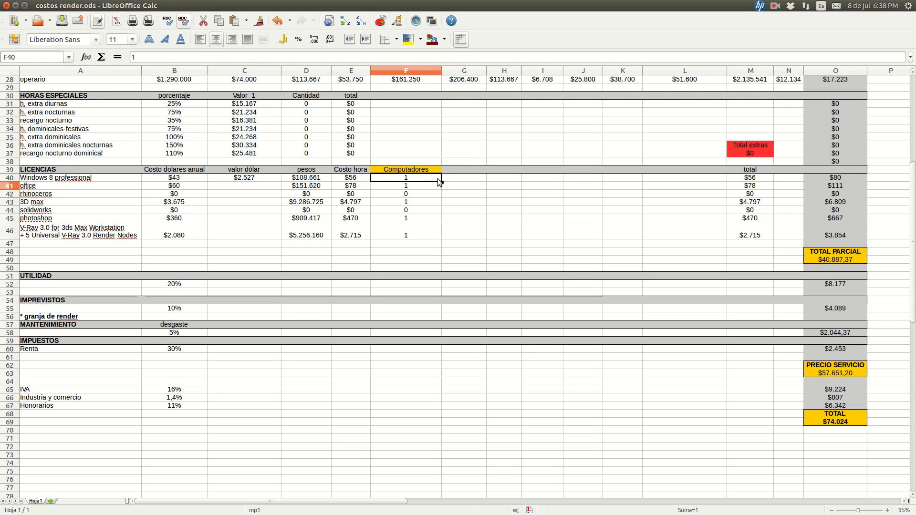
Examine the licence total formulas for Windows 8 professional in M40 and for V-Ray in M46
click(743, 180)
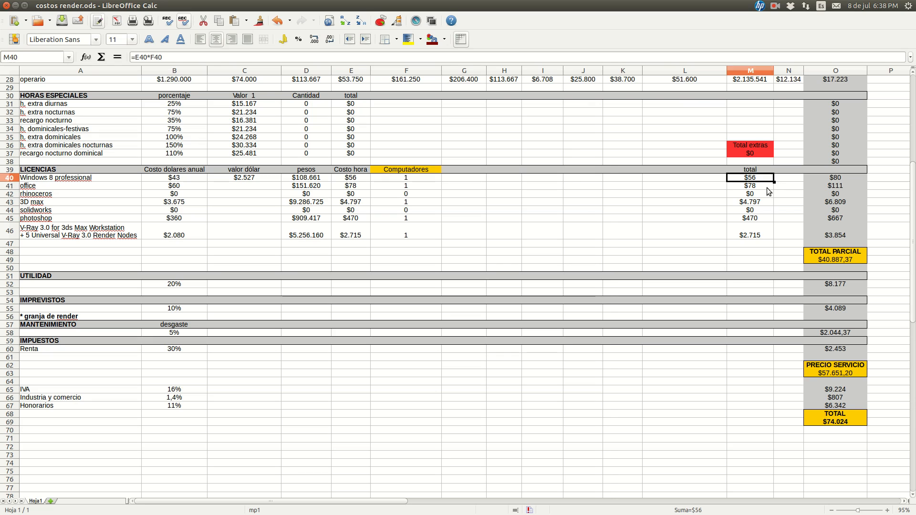
click(756, 237)
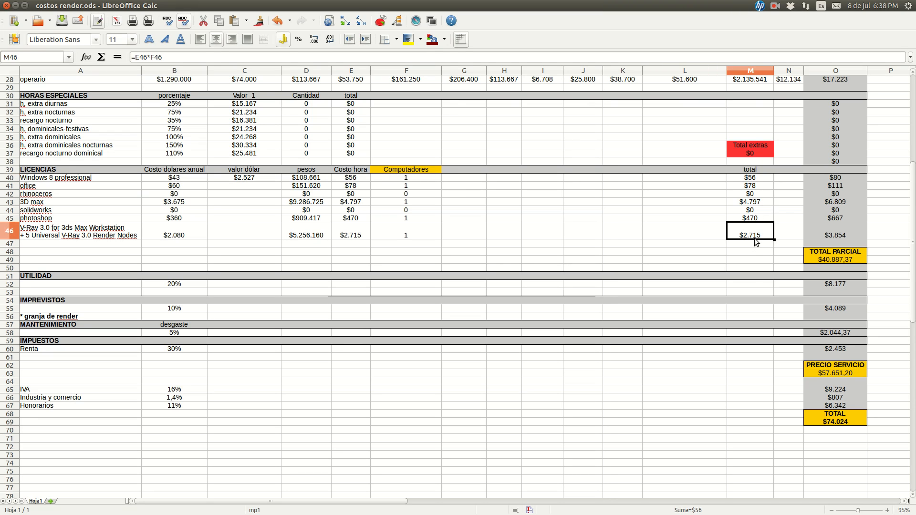
click(753, 181)
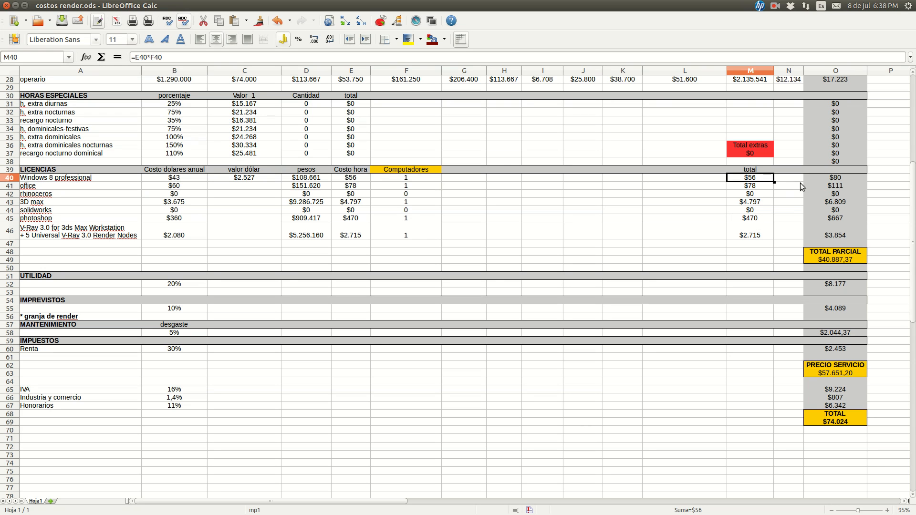
Examine how O40 multiplies the licence total in M40 by the Tiempo horas in M8, and check the matching formulas down to O42
click(818, 179)
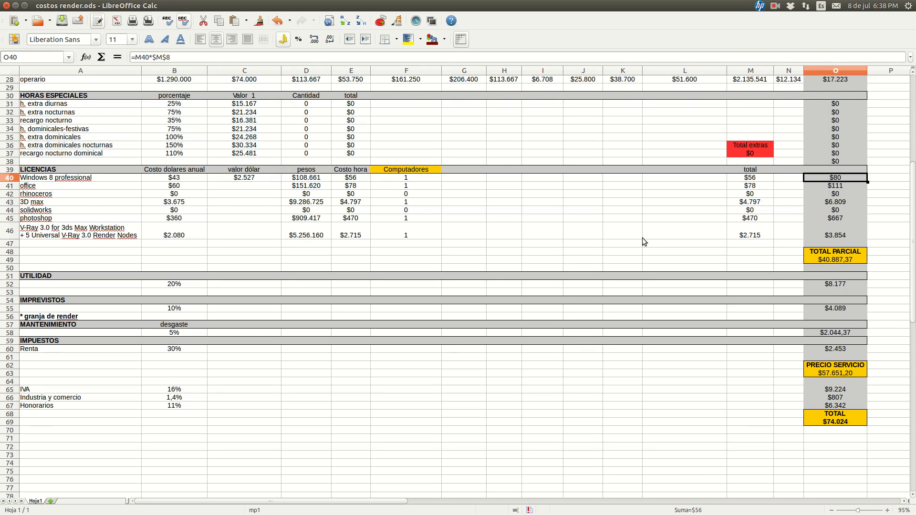
scroll(648, 241, up, 3)
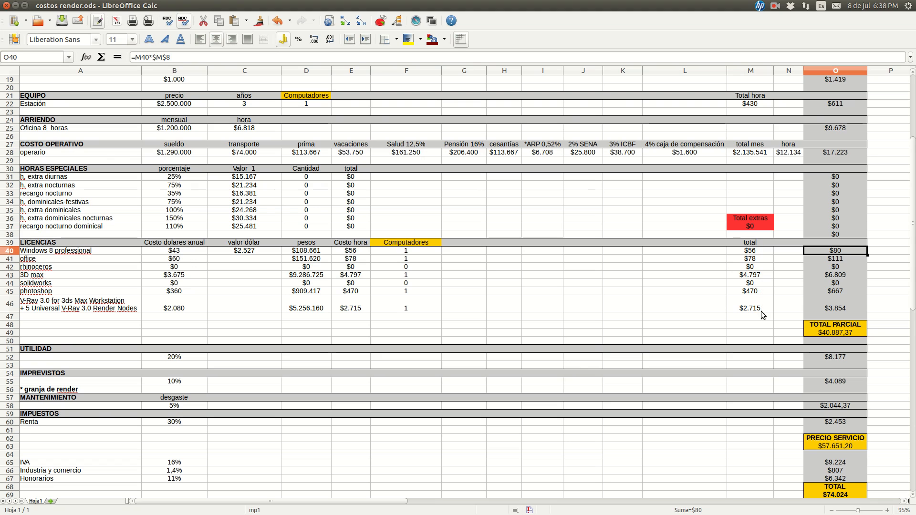
scroll(811, 307, up, 2)
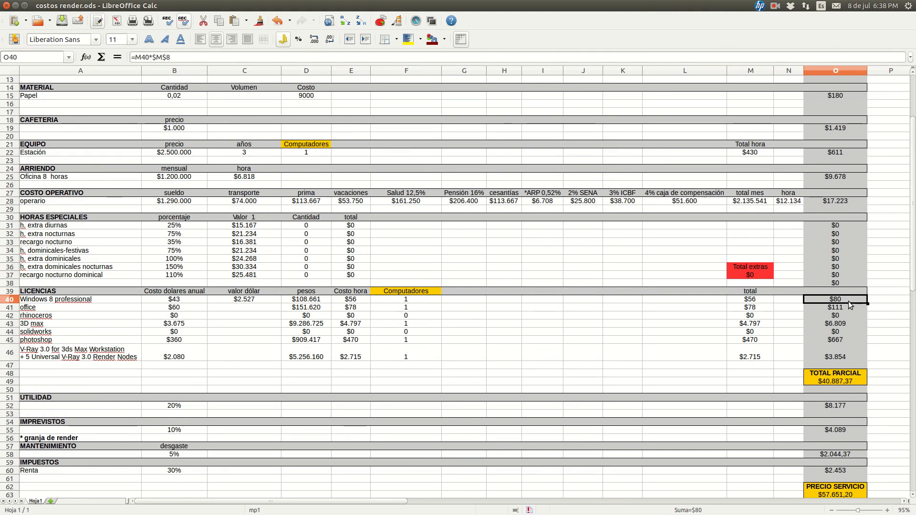
scroll(846, 304, up, 3)
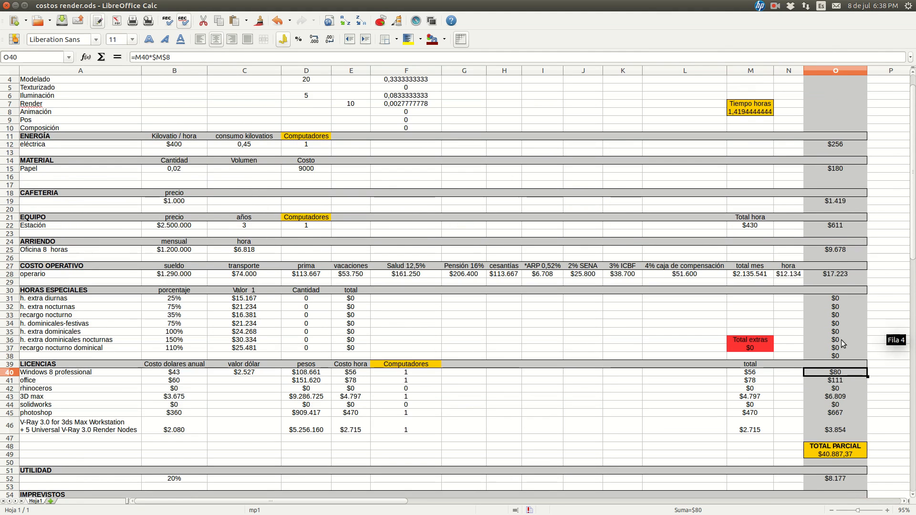
click(748, 371)
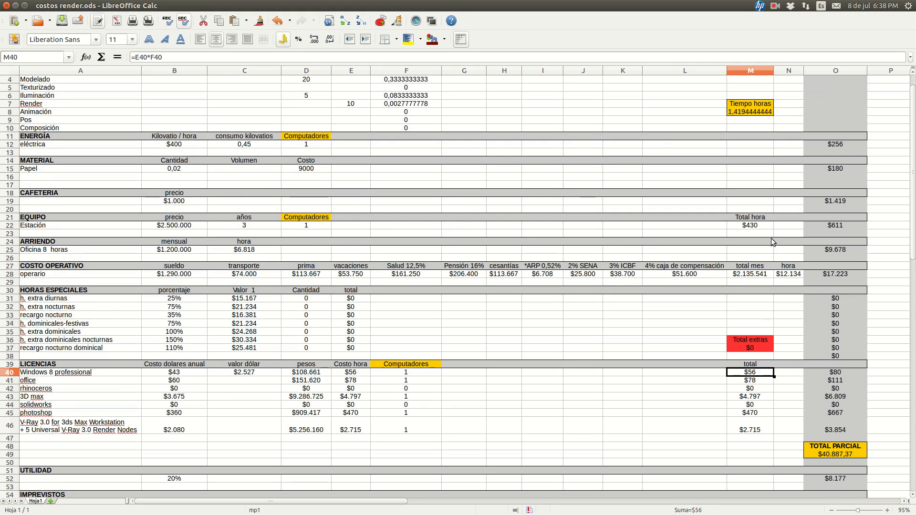
click(754, 113)
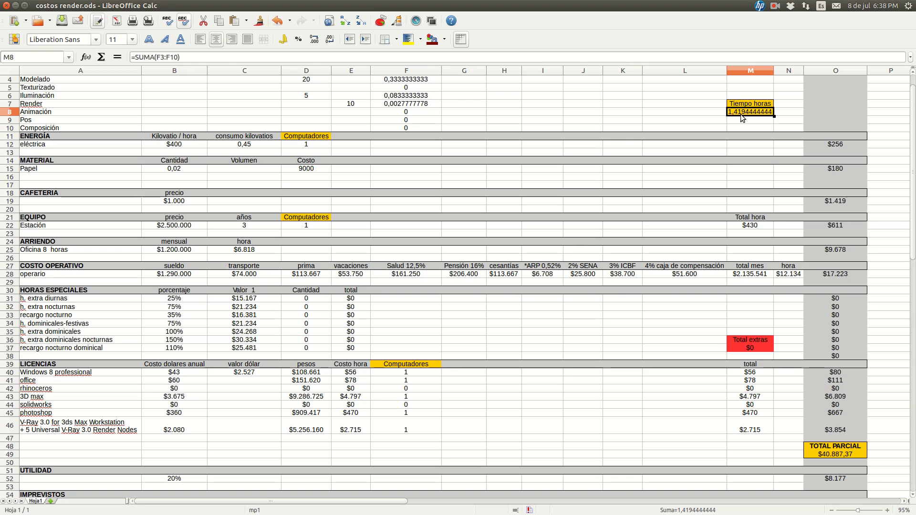
click(833, 374)
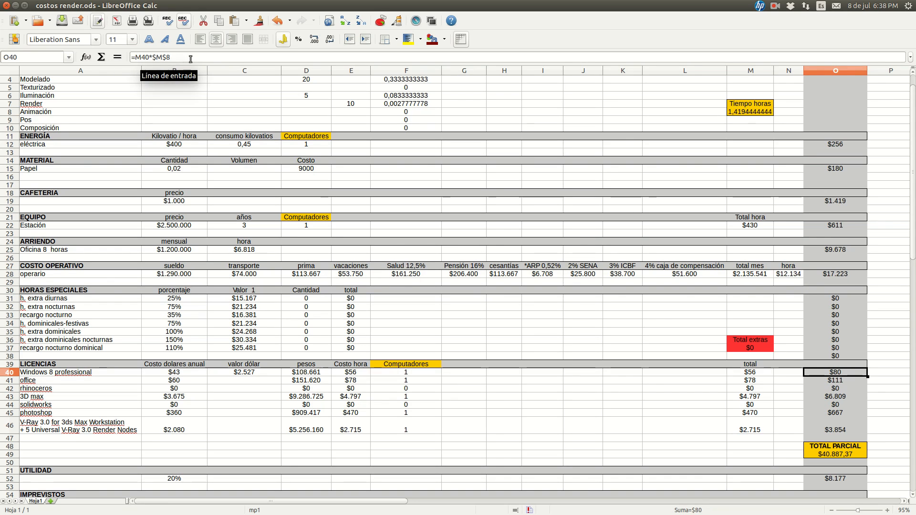
scroll(848, 379, down, 2)
key(Down)
key(Down)
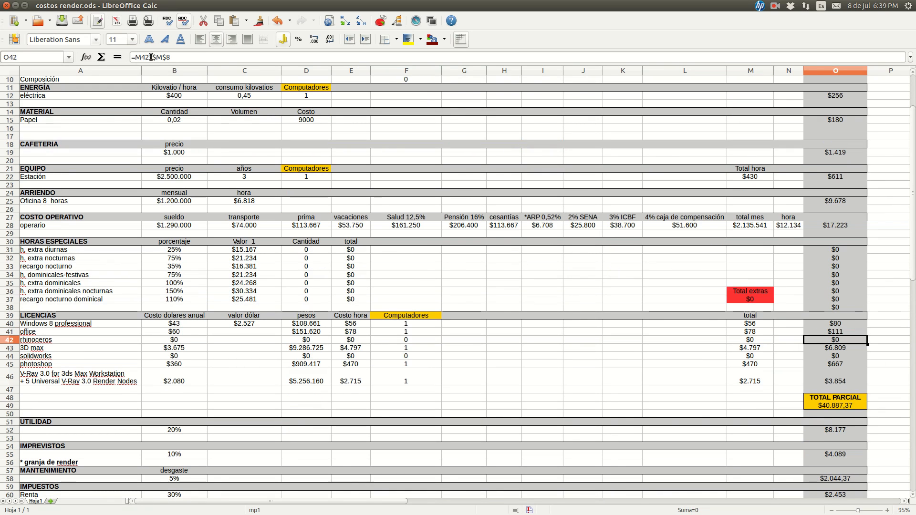
Examine the TOTAL PARCIAL formula in O49, which adds up the section totals
scroll(828, 351, down, 1)
scroll(829, 334, down, 3)
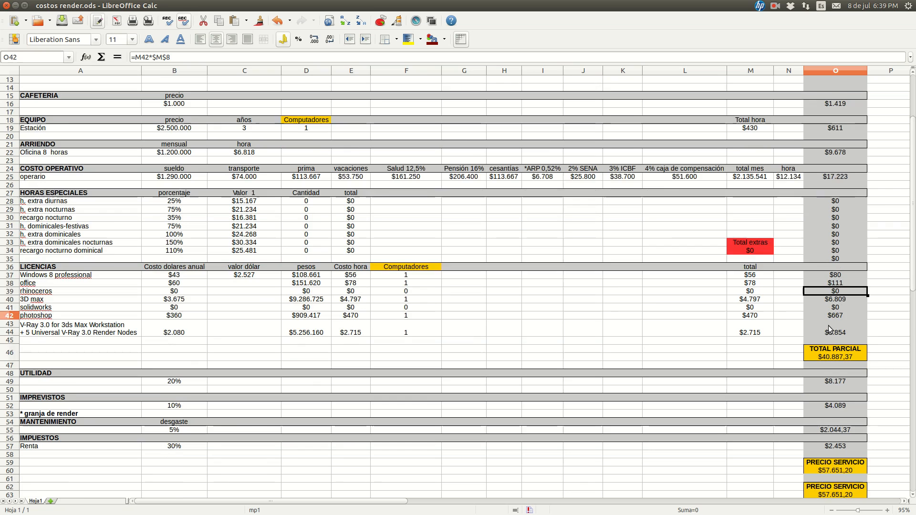
click(844, 310)
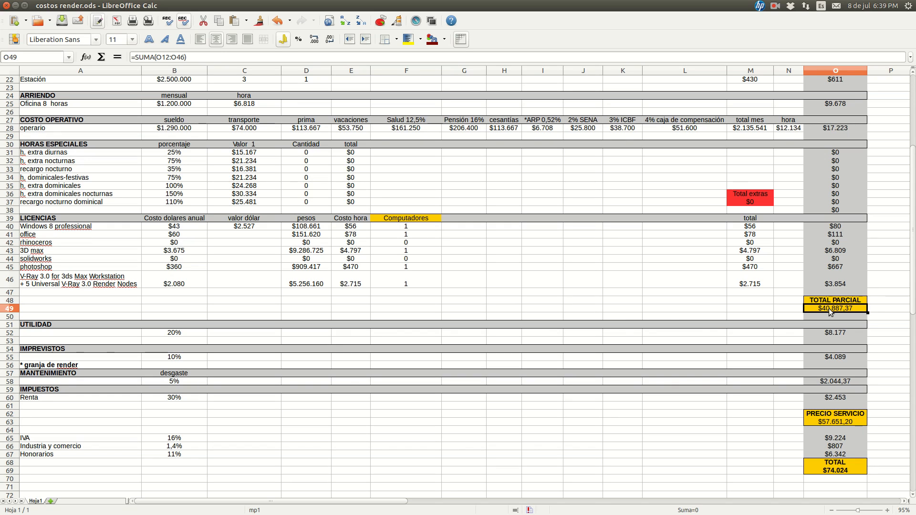
click(812, 311)
scroll(817, 306, down, 1)
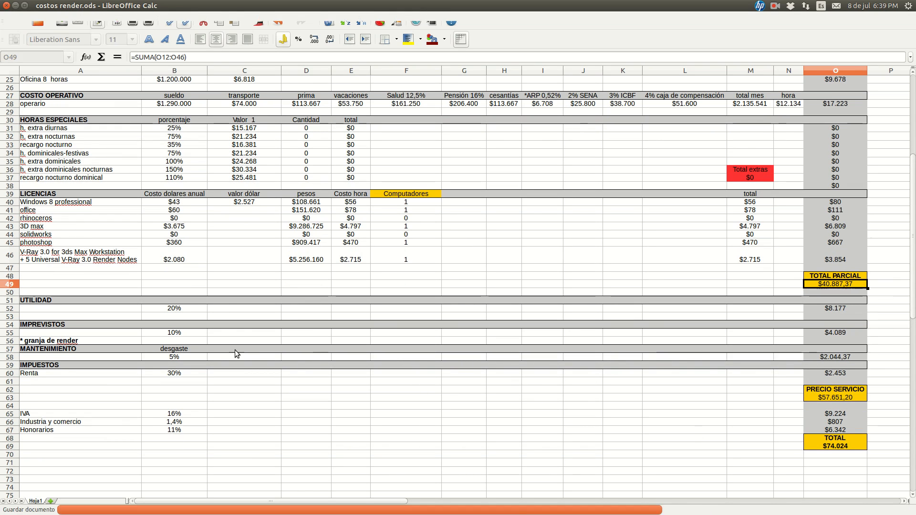
Switch to the workspace showing the payasito.jpg clown render, view it, and return to the costos render.ods spreadsheet
click(9, 492)
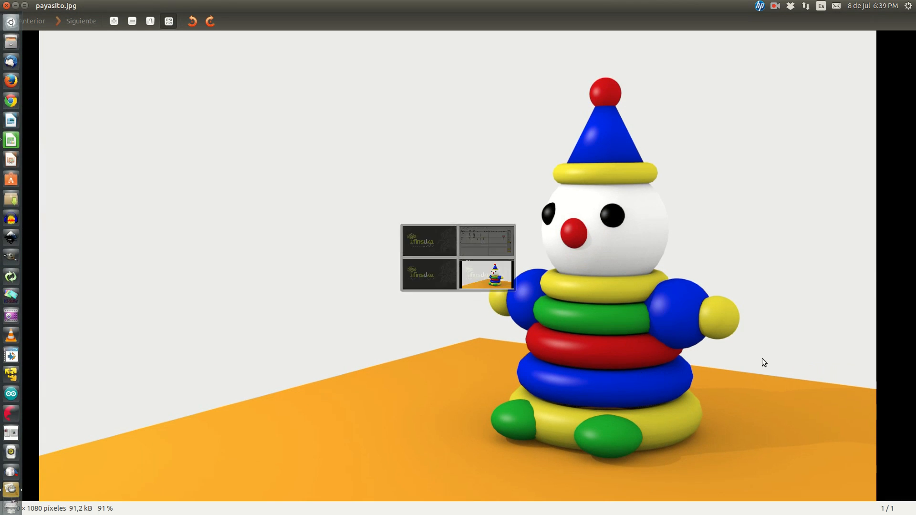
mouse_move(4, 382)
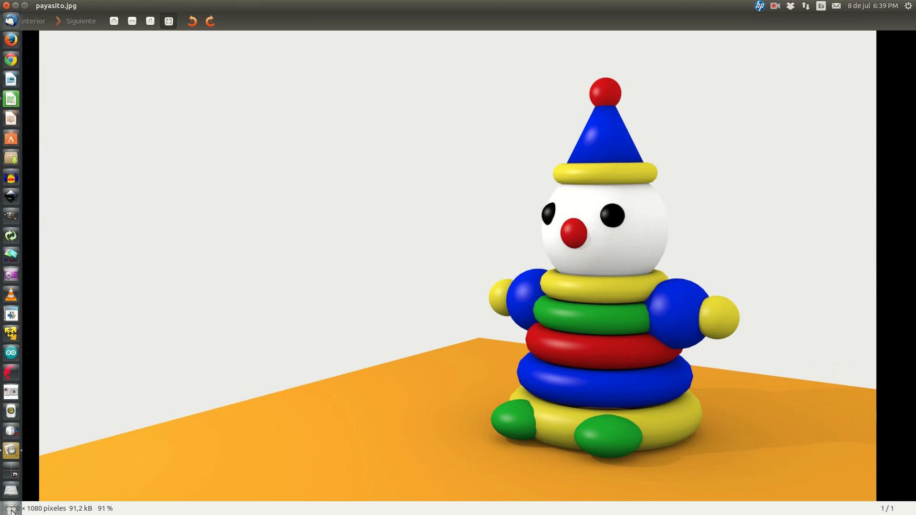
click(11, 470)
click(787, 234)
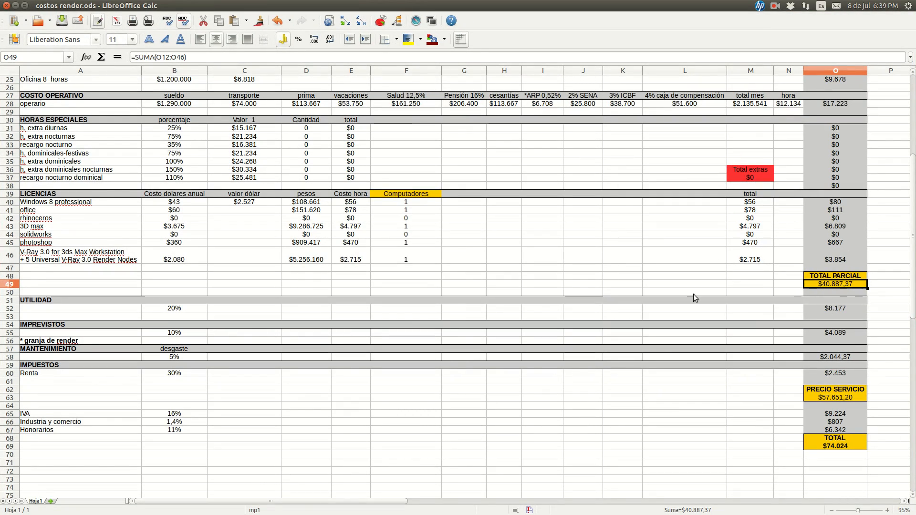
Compare the Tiempo horas in M8 with the TOTAL PARCIAL in O49 for the clown render
scroll(590, 285, up, 4)
scroll(590, 285, up, 4)
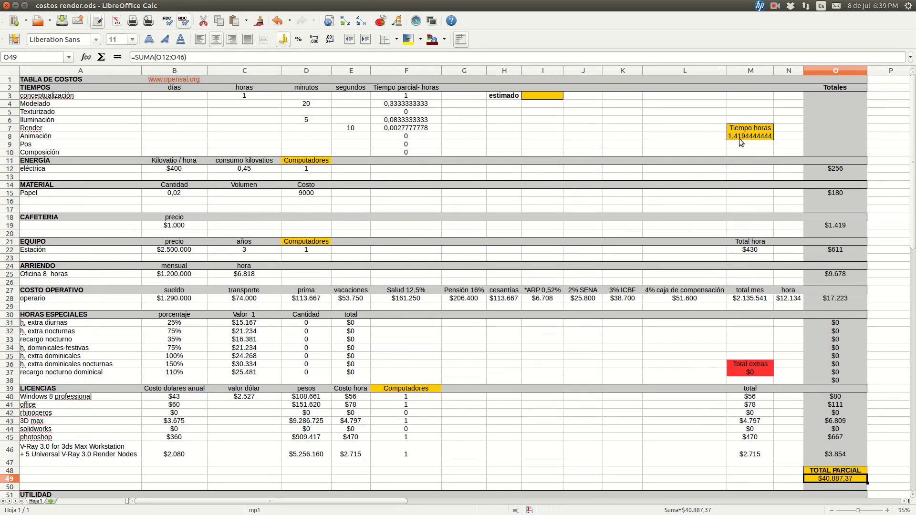
scroll(740, 137, down, 1)
scroll(743, 133, down, 8)
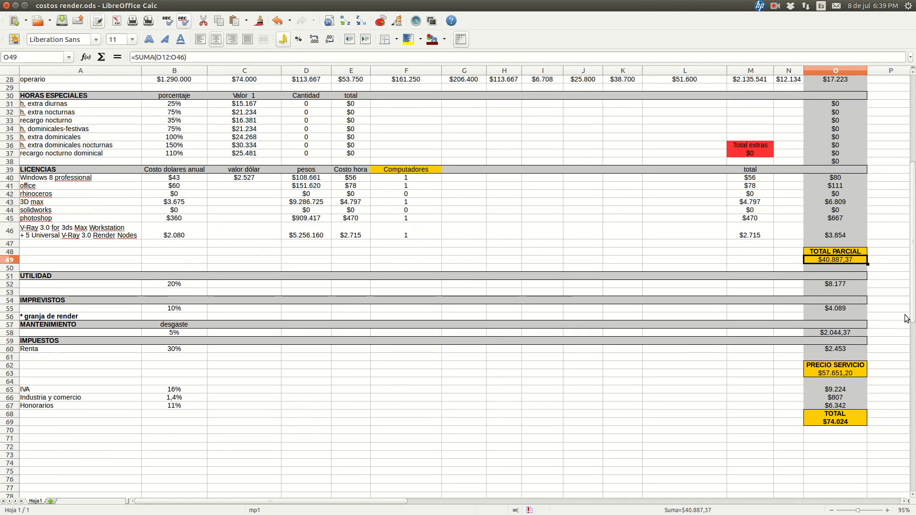
click(883, 259)
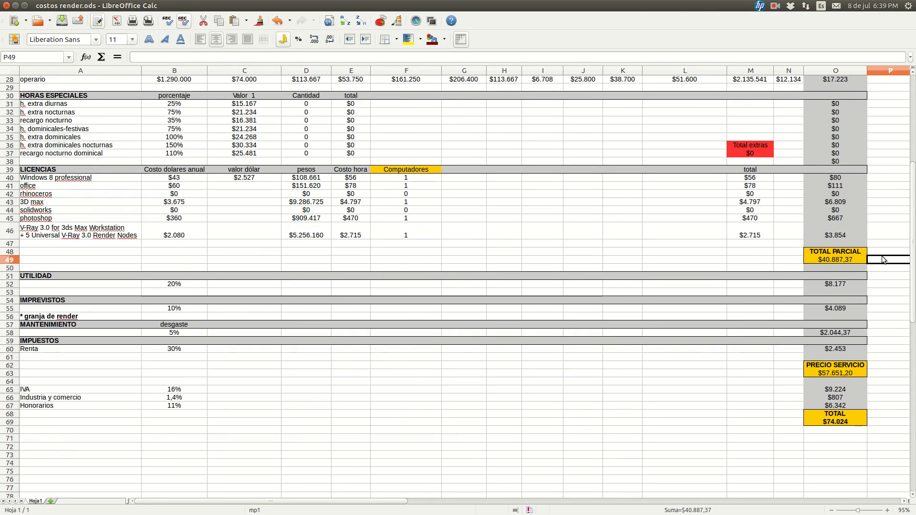
click(848, 261)
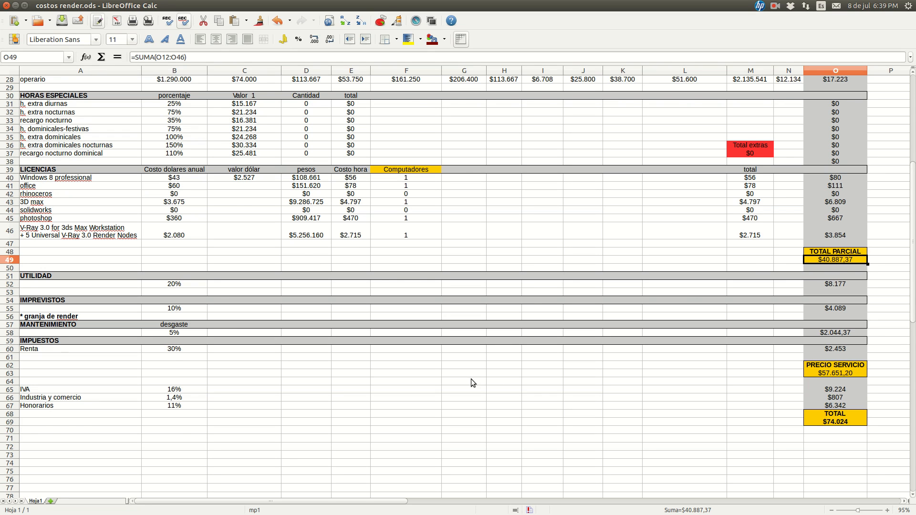
Return to the TIEMPOS section and examine the empty estimado cell I3
scroll(500, 373, up, 1)
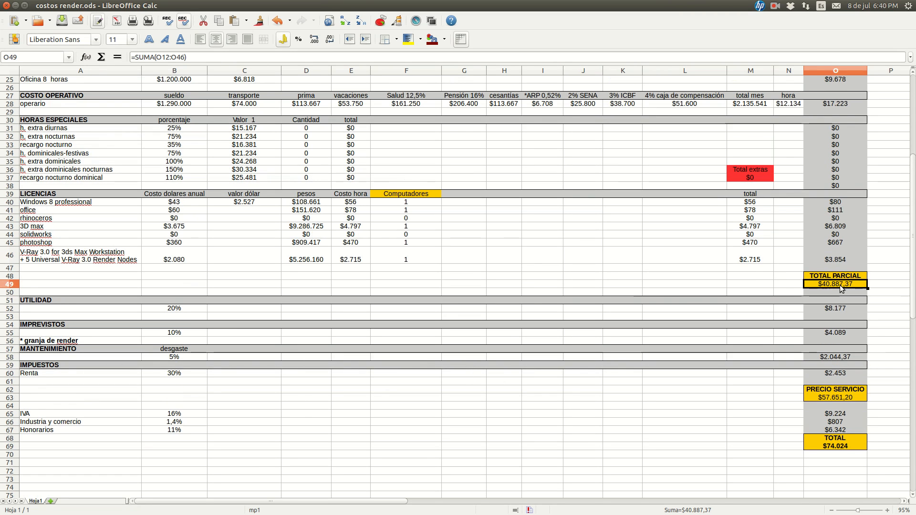
scroll(639, 300, up, 8)
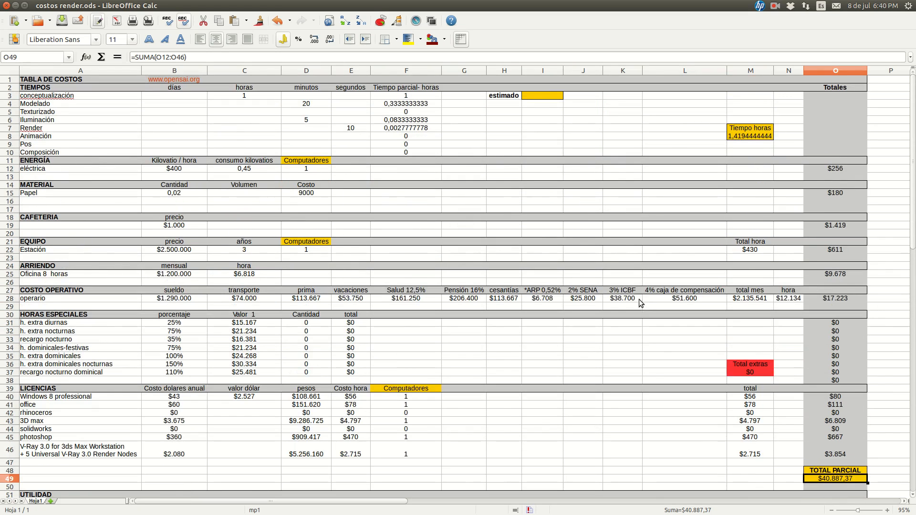
click(535, 95)
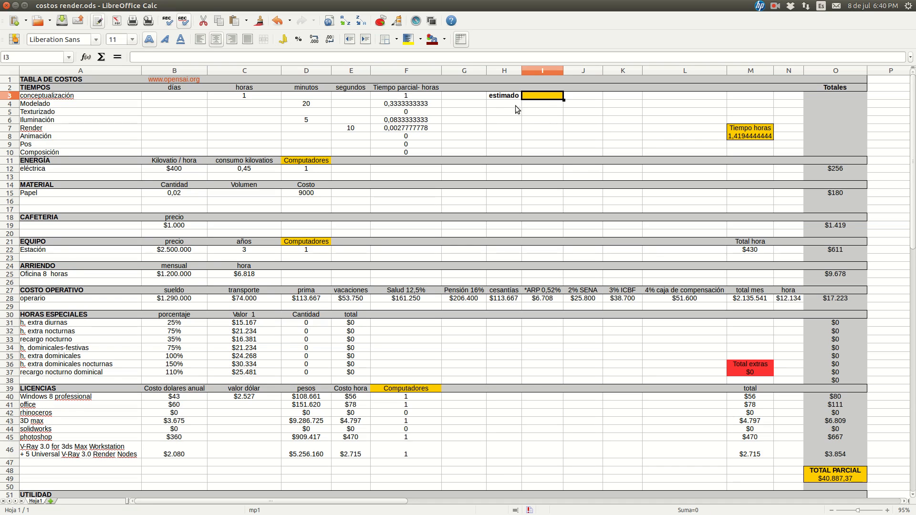
Examine the UTILIDAD percentage in B52 and how O52 applies it to the TOTAL PARCIAL in O49
scroll(541, 133, down, 7)
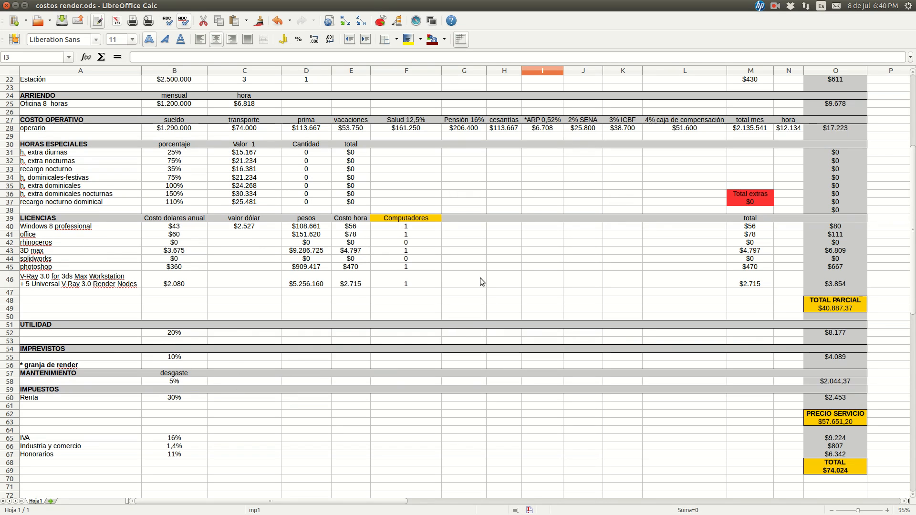
scroll(441, 315, down, 2)
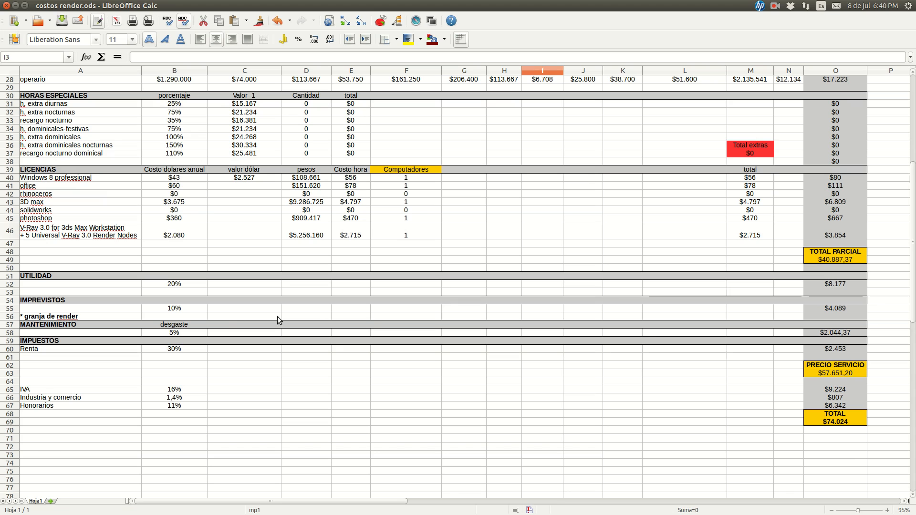
click(69, 287)
click(162, 284)
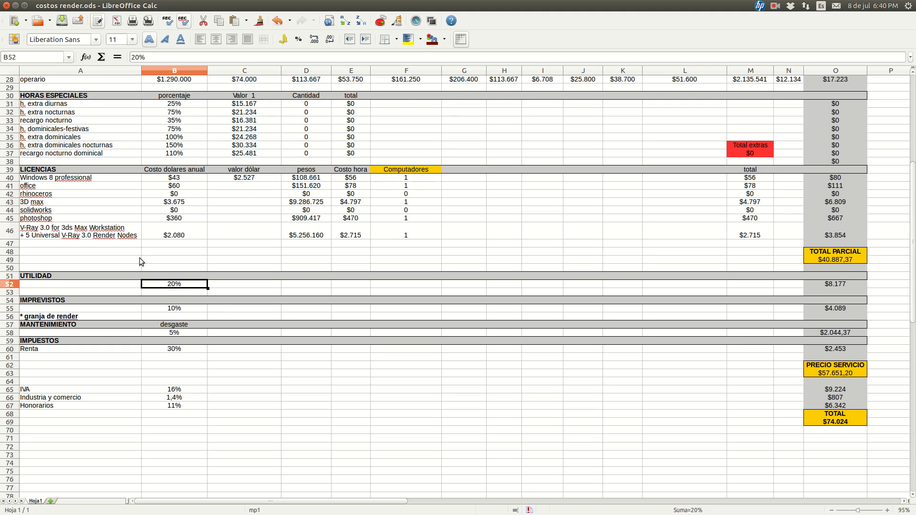
click(825, 287)
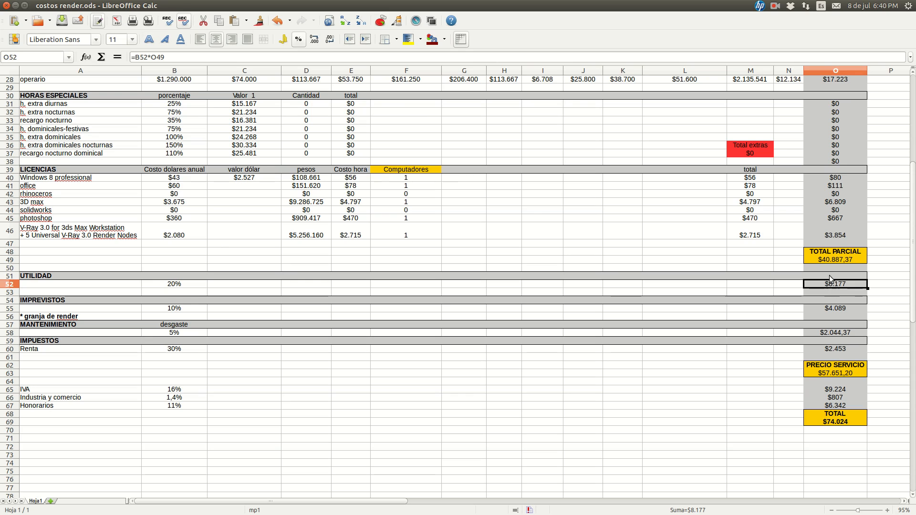
Examine how the TOTAL PARCIAL in O49 sums the Totales column from O12 to O46
click(832, 260)
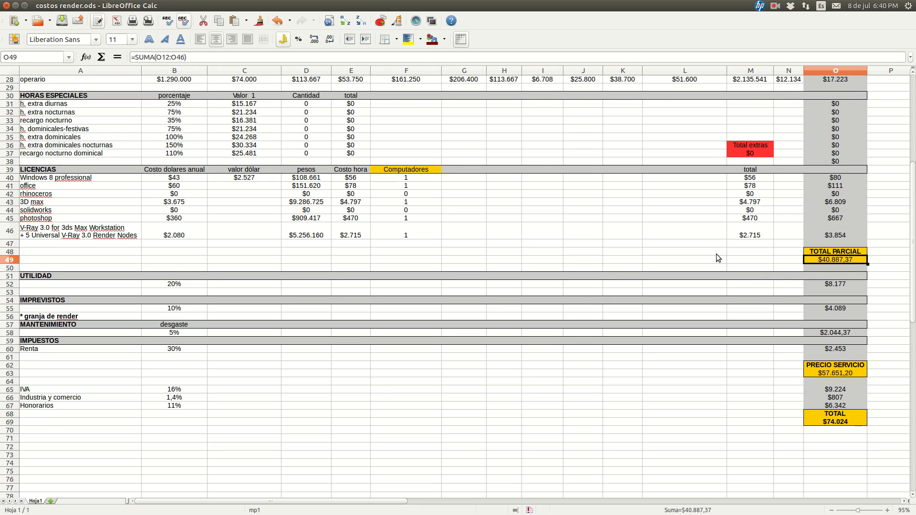
scroll(815, 272, up, 9)
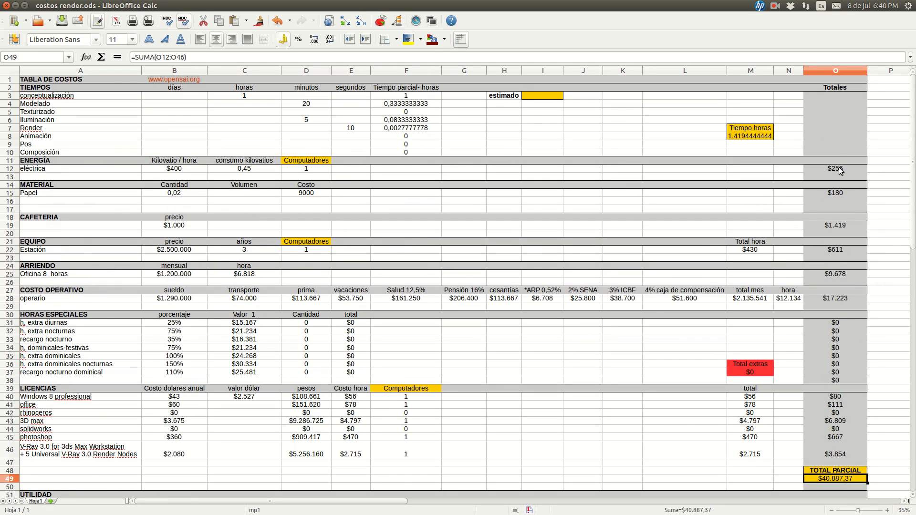
click(841, 171)
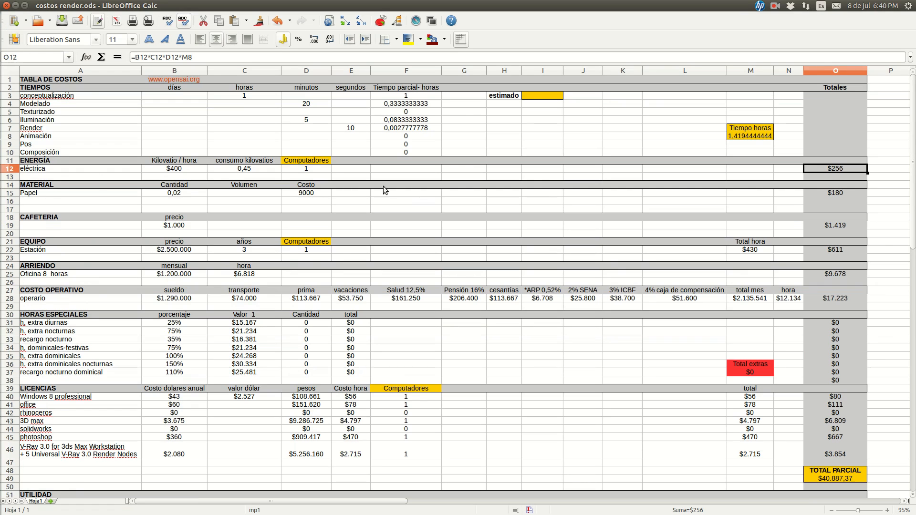
scroll(828, 175, down, 7)
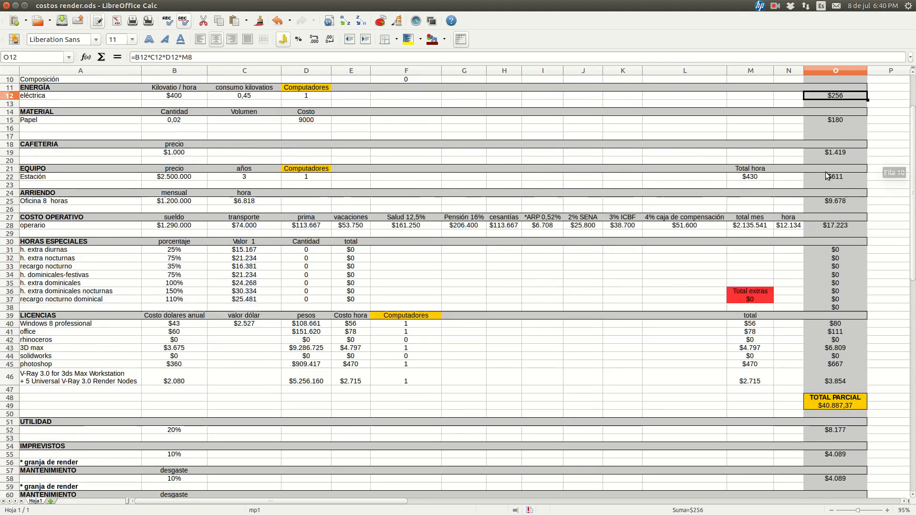
click(835, 287)
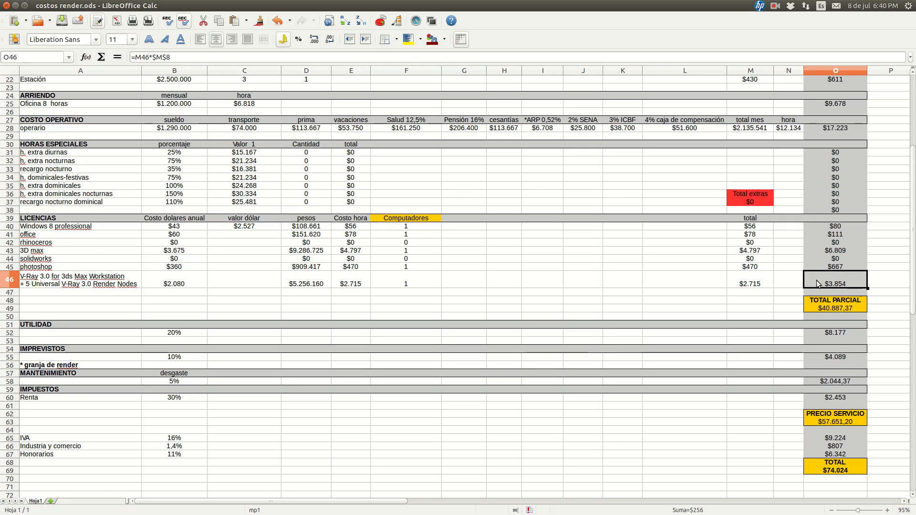
click(831, 309)
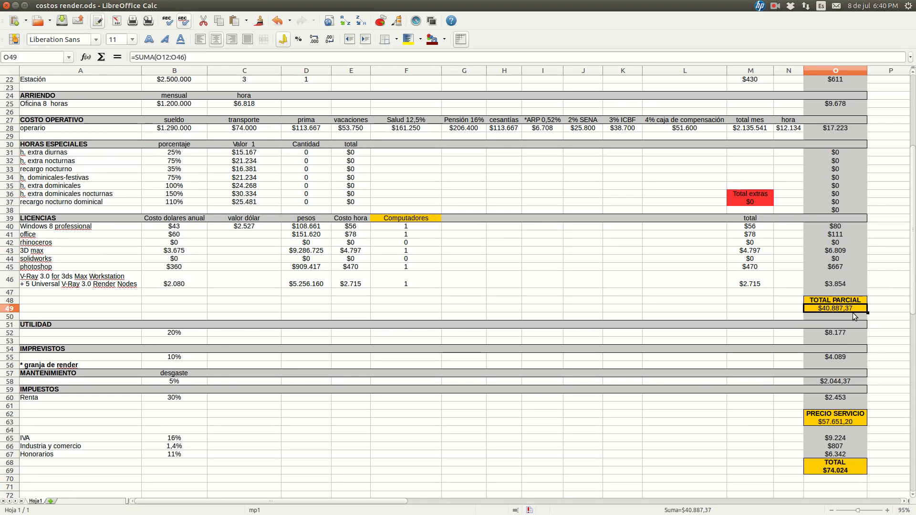
Compare the UTILIDAD amount in O52 with the TOTAL PARCIAL in O49
click(832, 332)
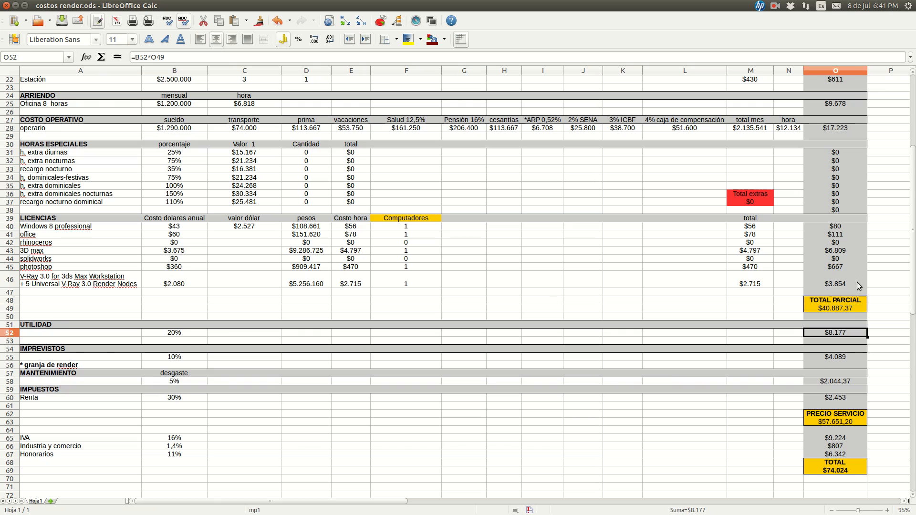
click(829, 309)
click(833, 333)
Examine the IMPREVISTOS percentage in B55, its granja de render note in A56 and the TOTAL PARCIAL it applies to
scroll(729, 334, down, 2)
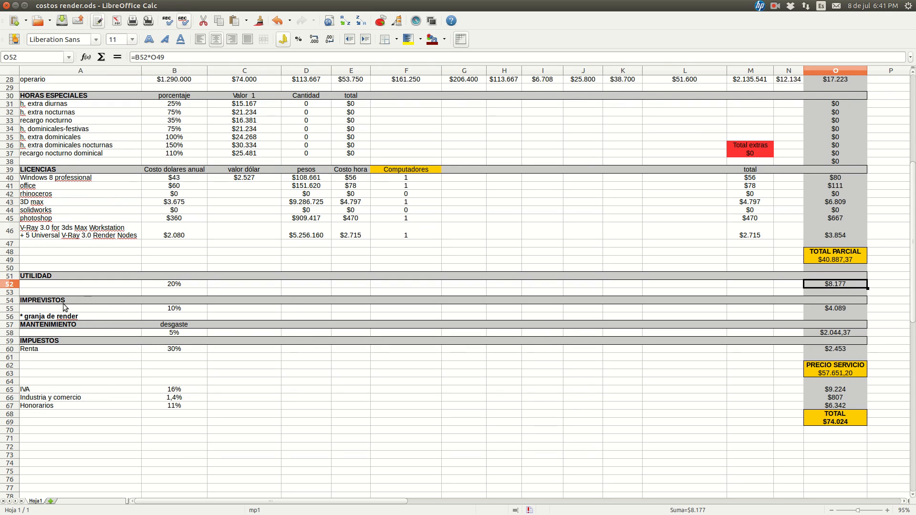
click(172, 309)
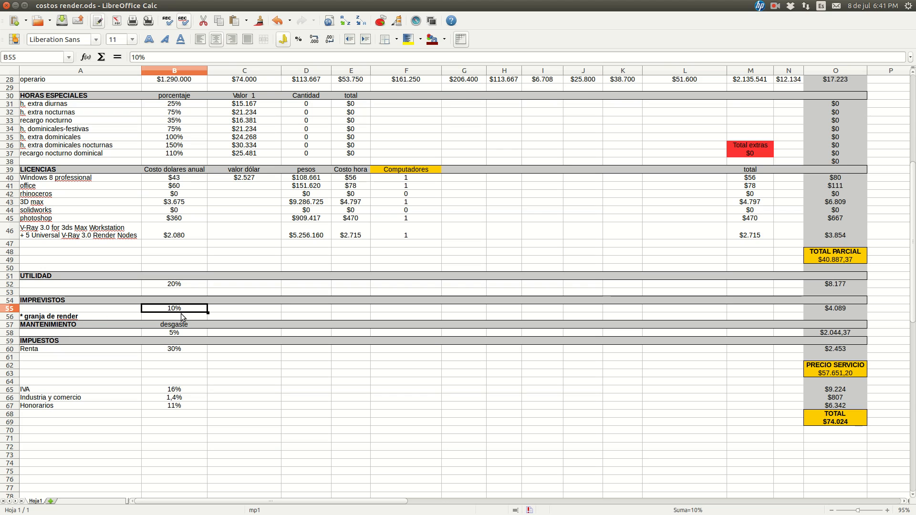
click(58, 317)
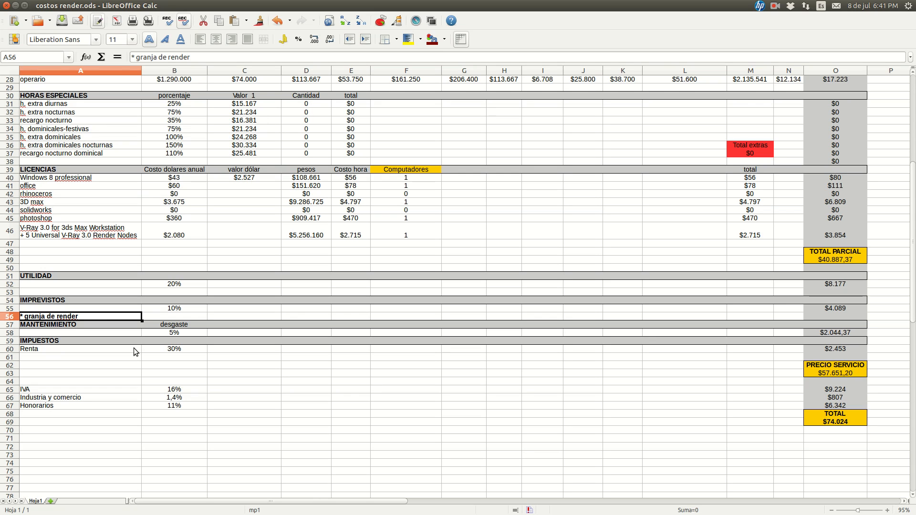
key(Right)
key(Up)
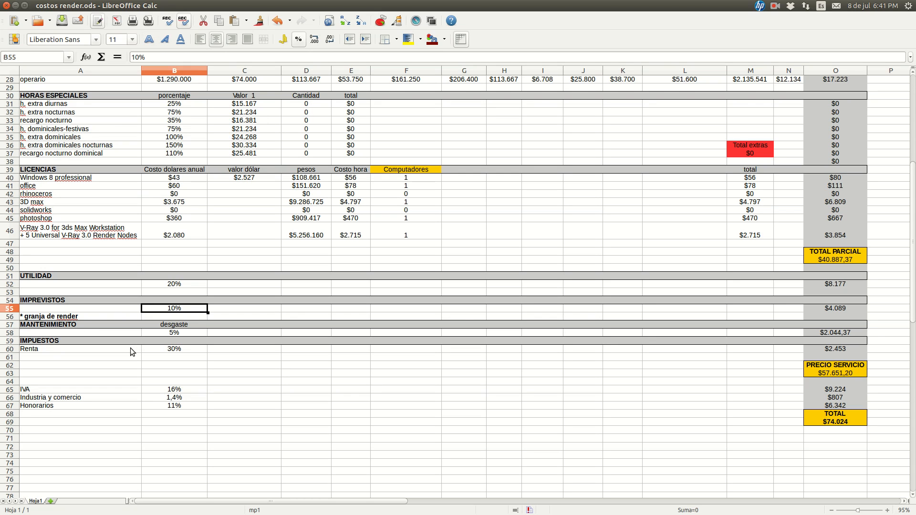
click(840, 255)
click(193, 308)
Examine the MANTENIMIENTO desgaste percentage in B58 and the formula in O58 that applies it
scroll(839, 313, down, 1)
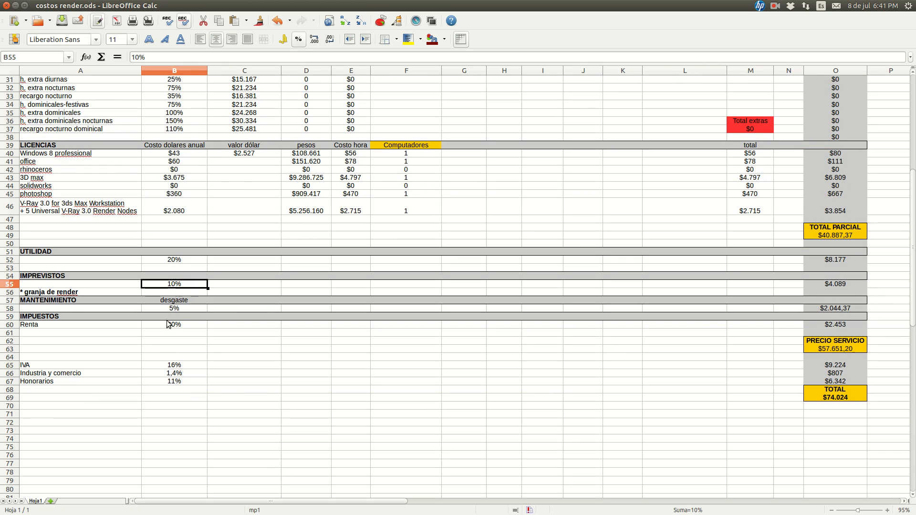
click(183, 309)
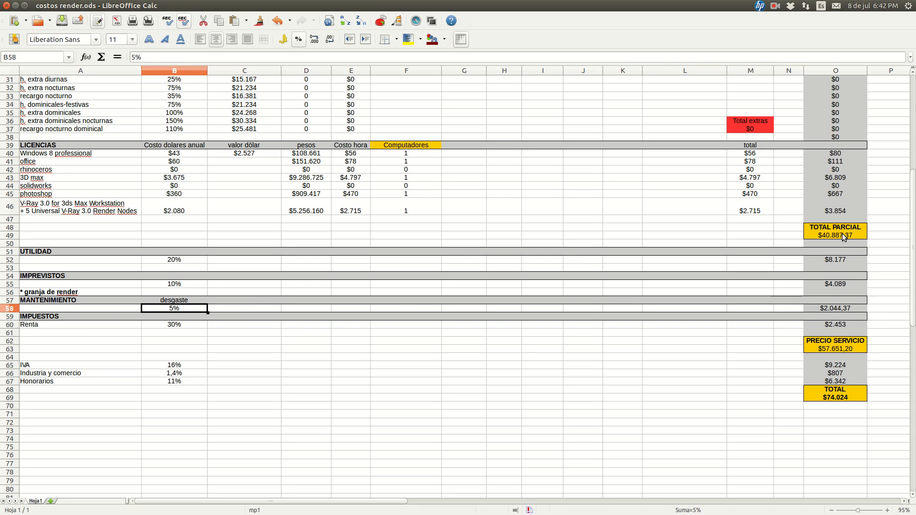
click(835, 308)
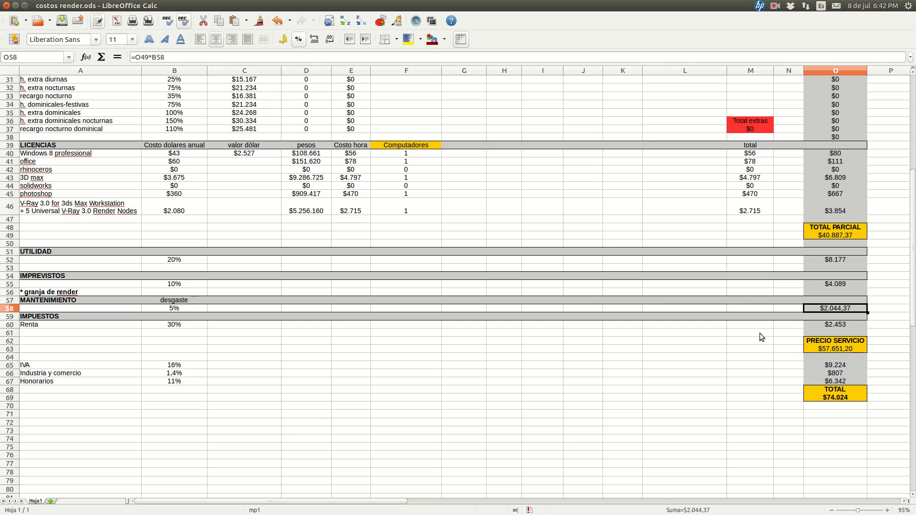
Examine the Renta percentage in B60 under IMPUESTOS together with the UTILIDAD amount in O52
scroll(224, 322, down, 2)
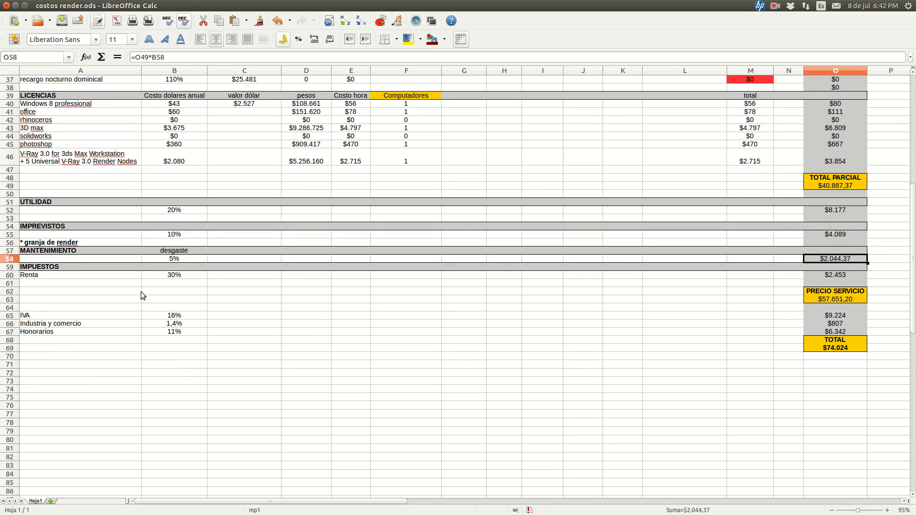
click(60, 277)
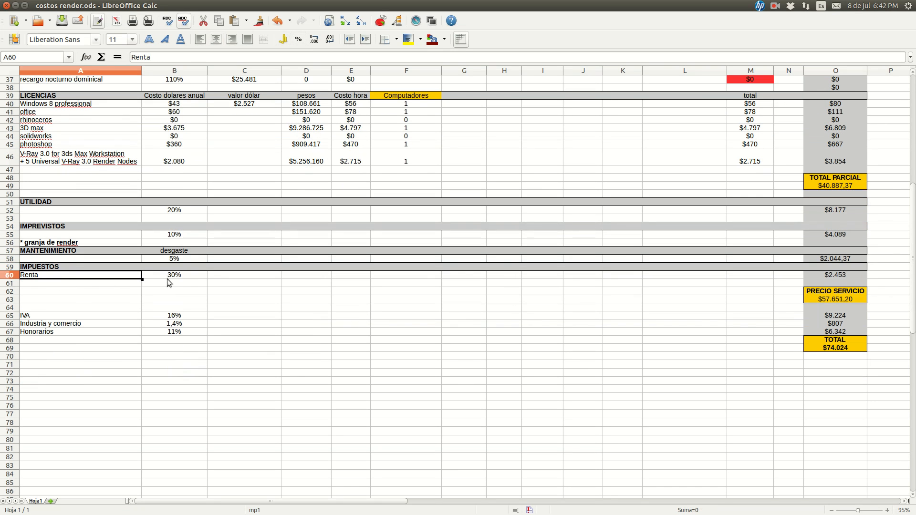
click(152, 275)
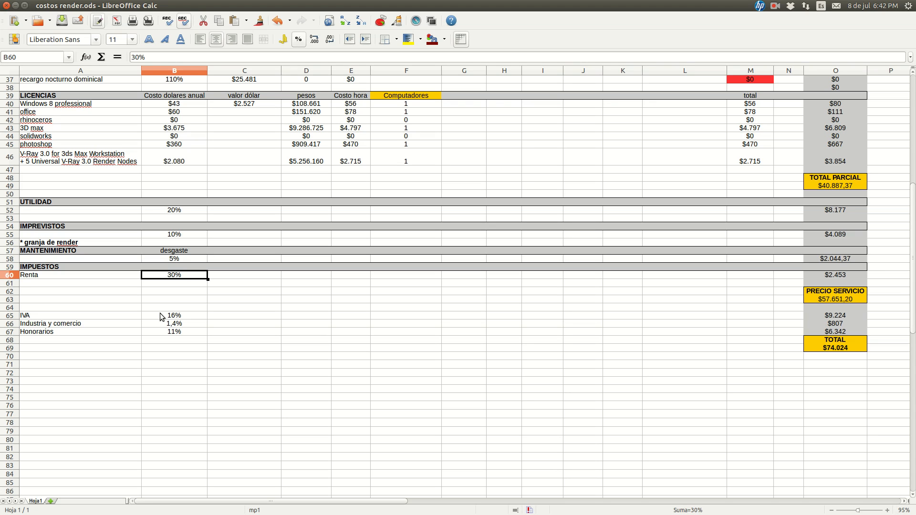
key(Down)
key(Up)
click(823, 213)
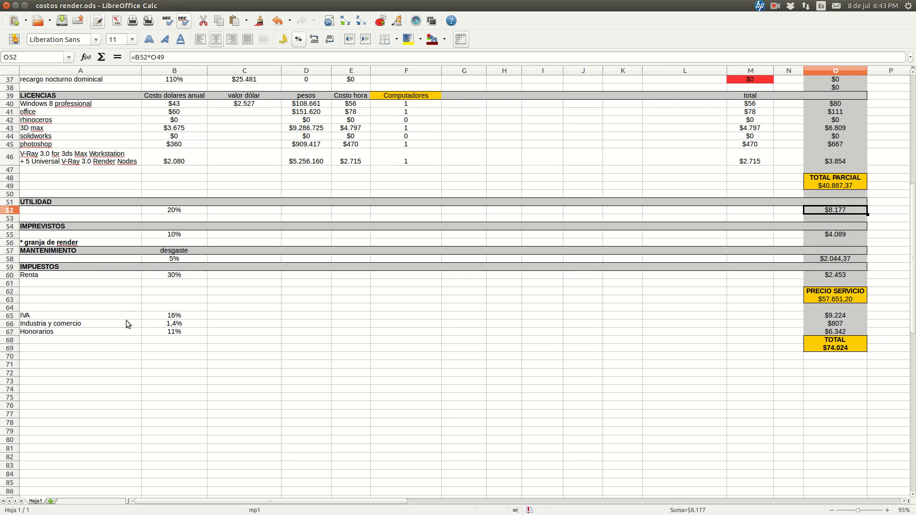
Examine the PRECIO SERVICIO in O63 and the IVA, Industria y comercio and Honorarios percentages in B65:B67
scroll(388, 296, down, 1)
click(832, 276)
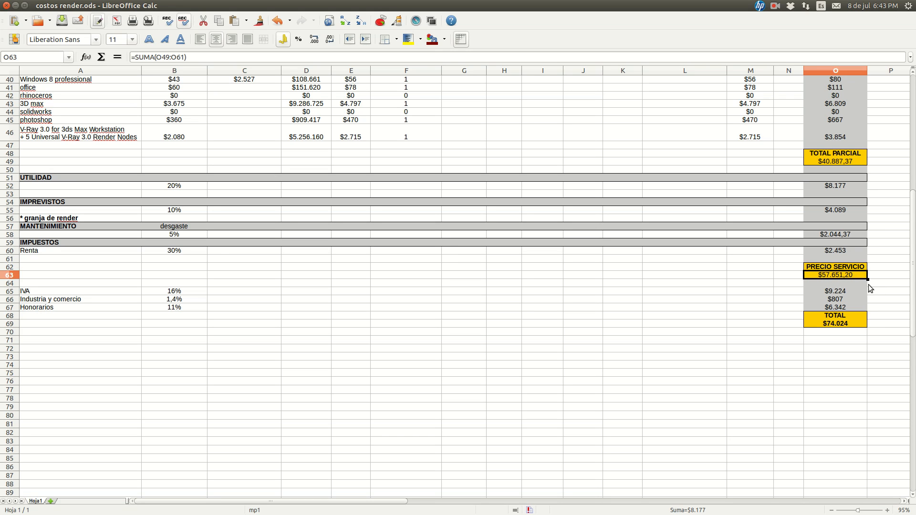
click(65, 282)
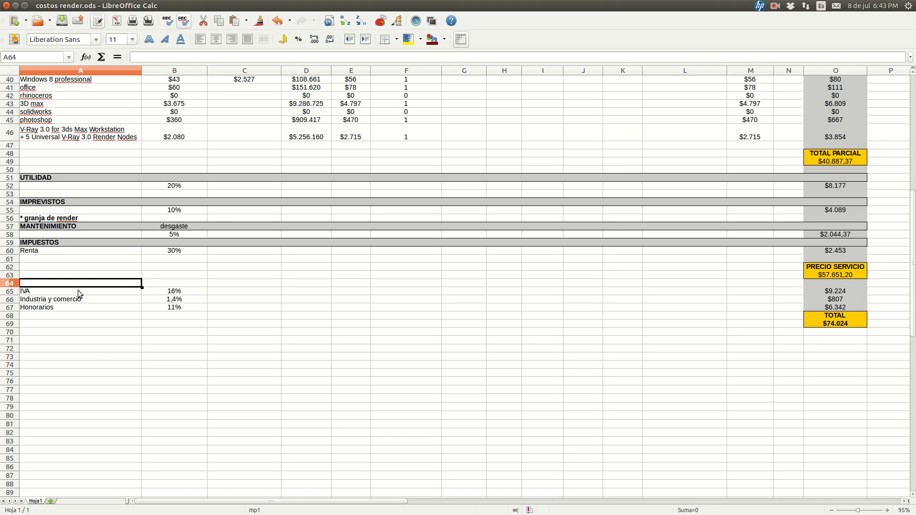
click(154, 292)
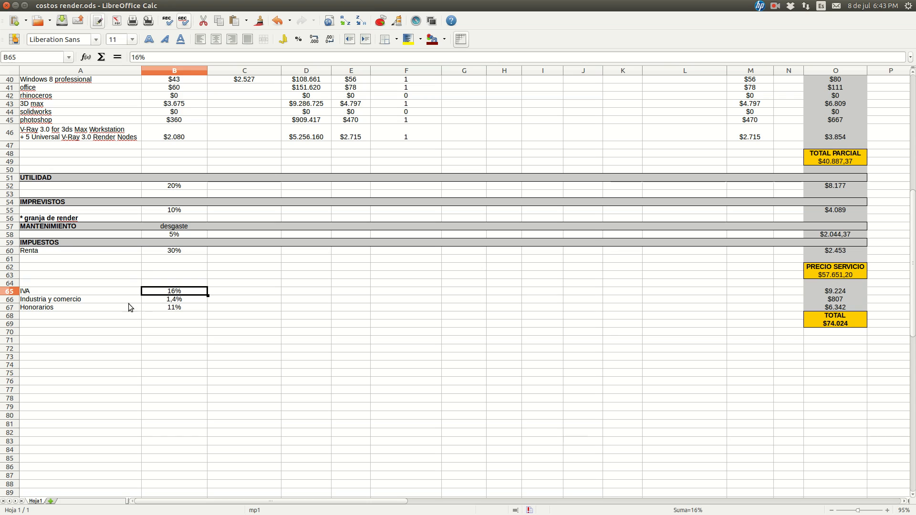
click(160, 300)
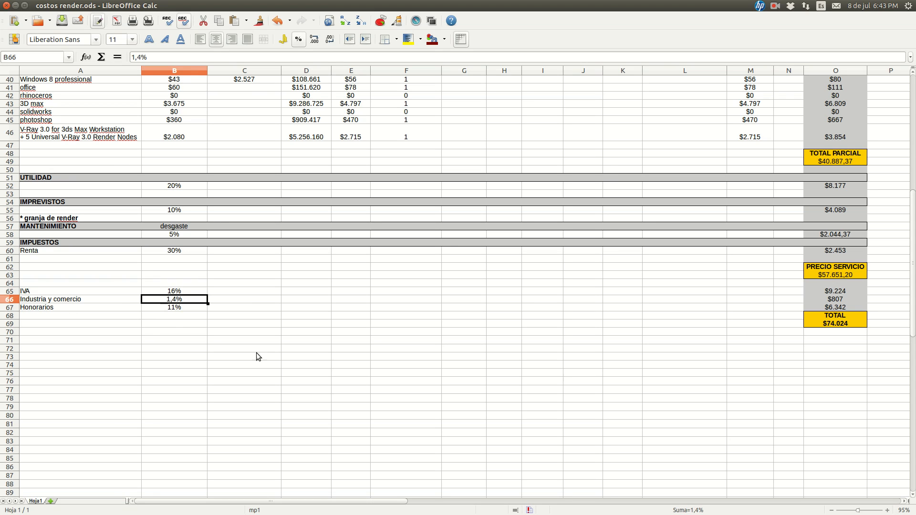
click(151, 309)
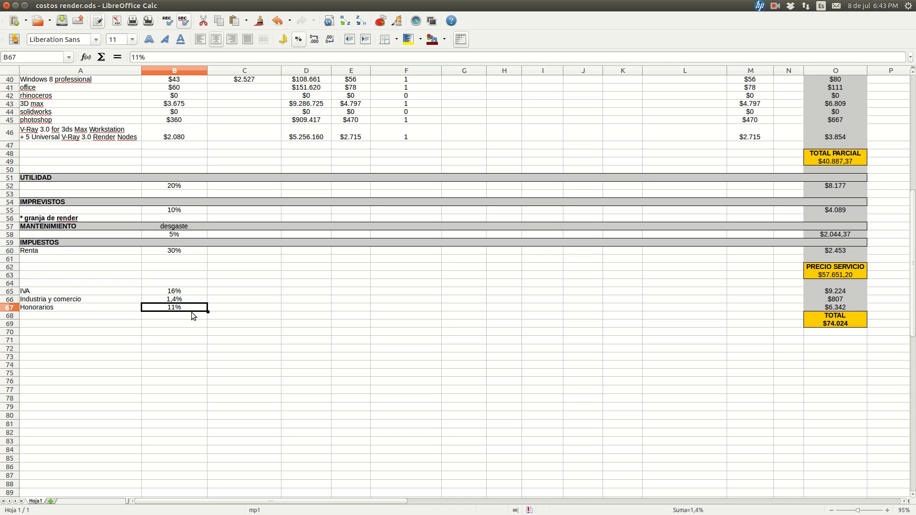
click(846, 274)
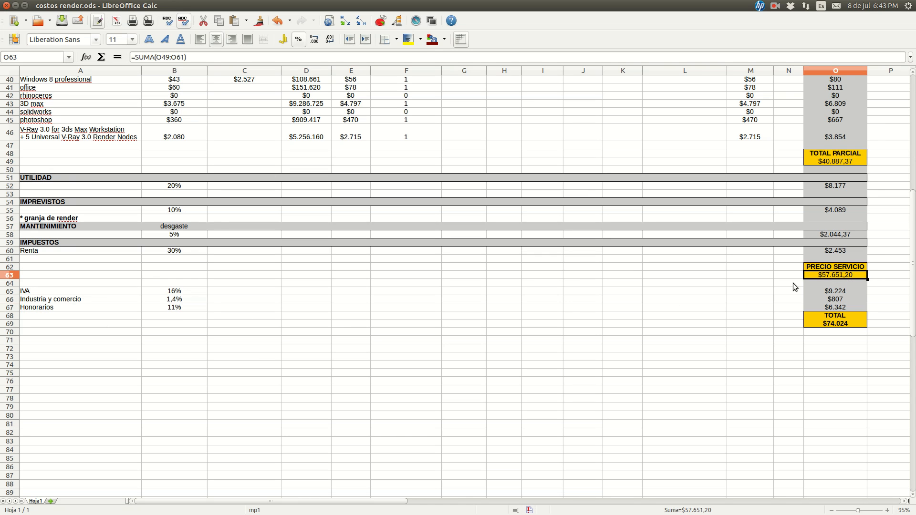
Highlight the tax rows in A63:C69 and check their amounts in O65:O67 and the TOTAL in O69
drag(233, 276, 50, 320)
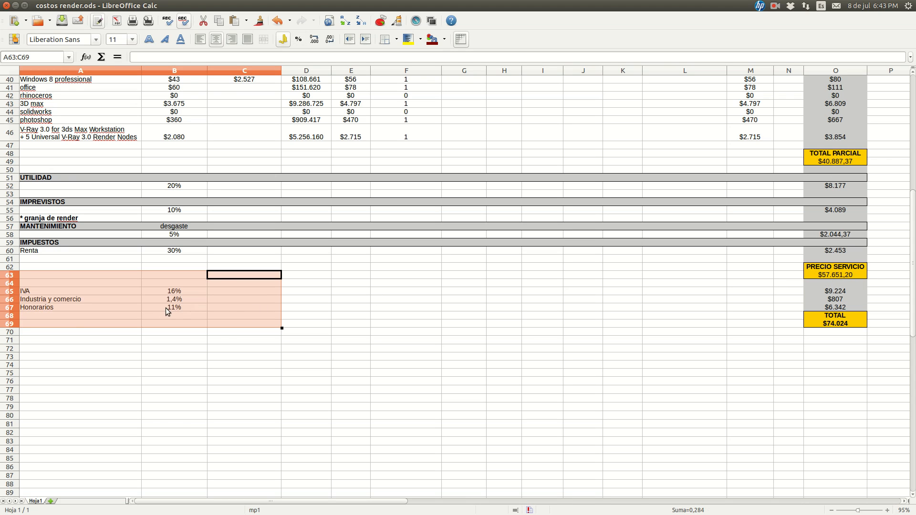
click(842, 293)
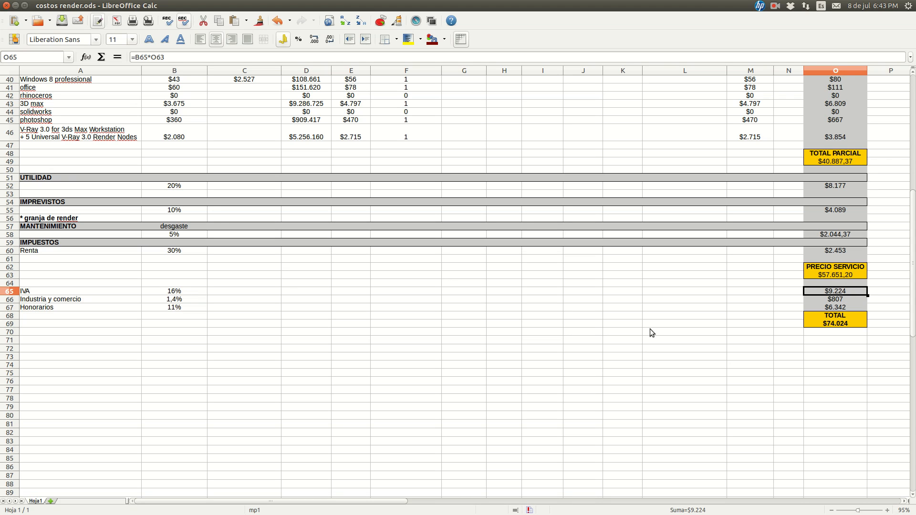
click(829, 300)
click(831, 308)
click(840, 328)
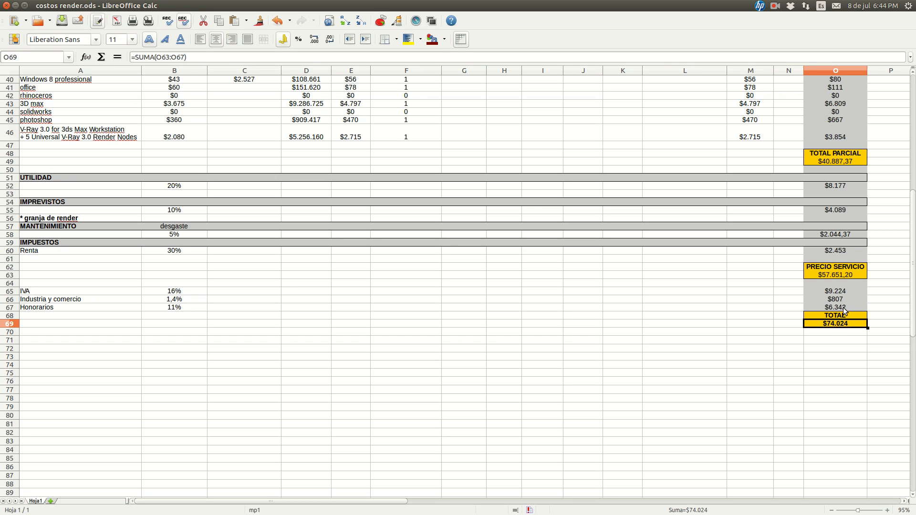
Compare the PRECIO SERVICIO in O63 with the TOTAL PARCIAL in O49
click(843, 274)
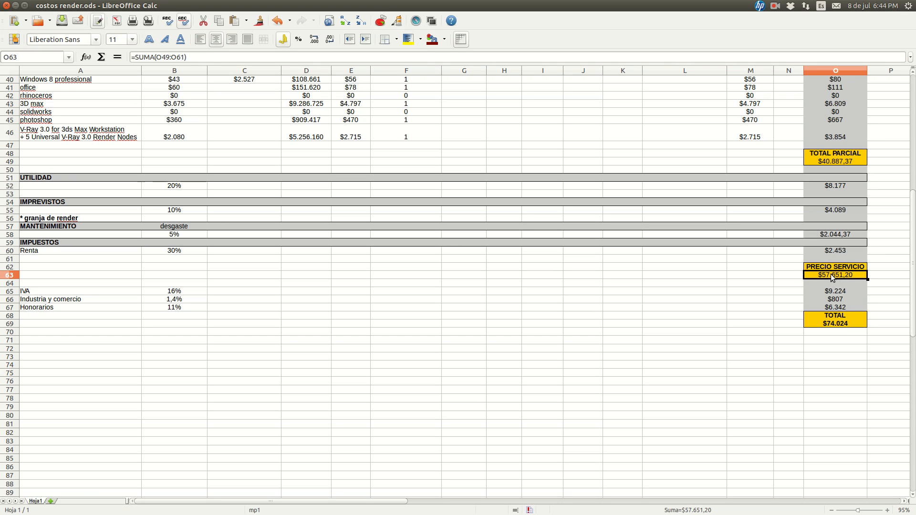
click(835, 156)
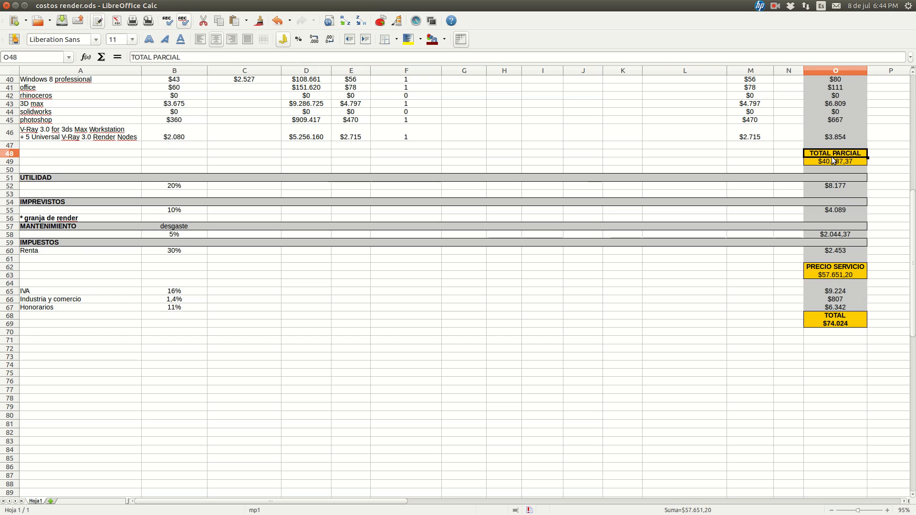
click(828, 165)
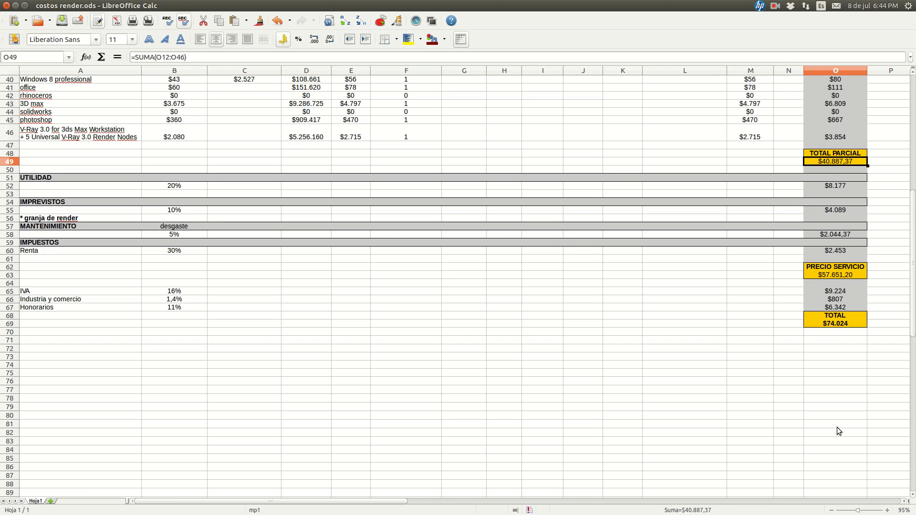
Clear the TIEMPOS entries: conceptualización hours in C3, Modelado minutes in D4, Iluminación minutes in D6 and Render seconds in E7
scroll(837, 428, up, 2)
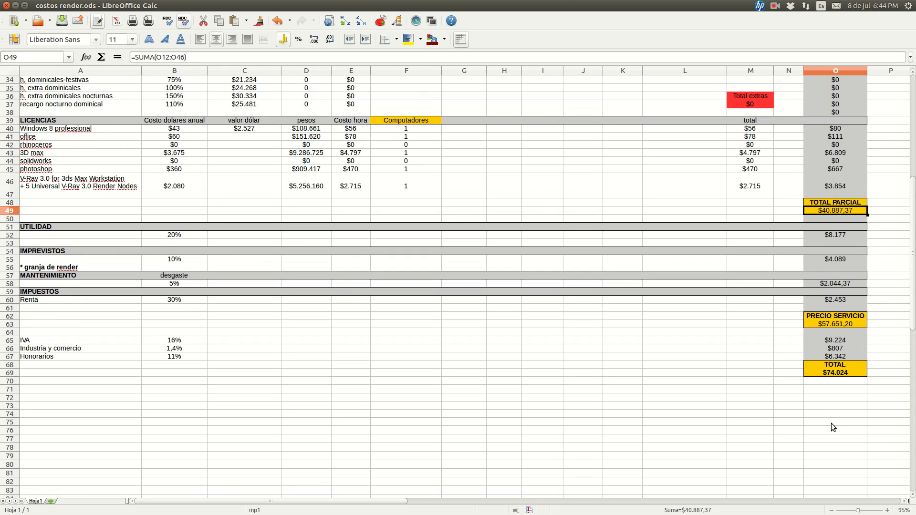
key(super)
scroll(773, 399, up, 11)
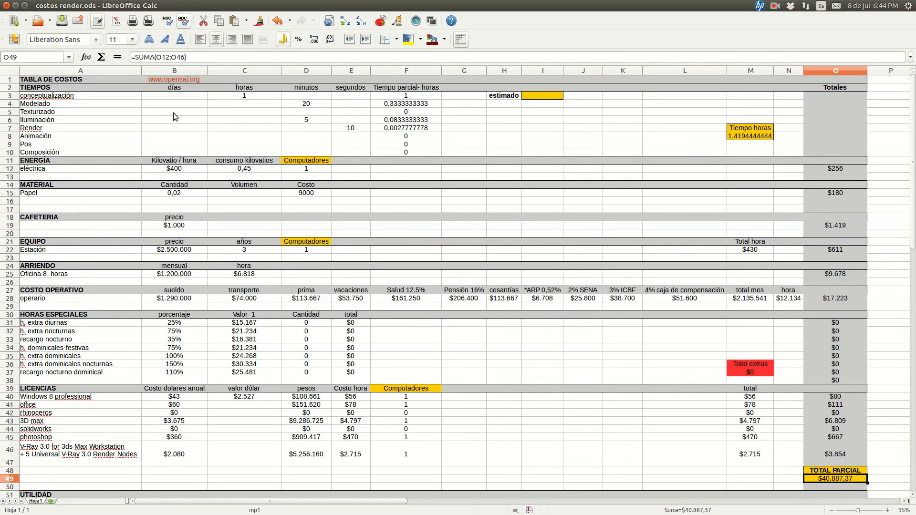
click(248, 95)
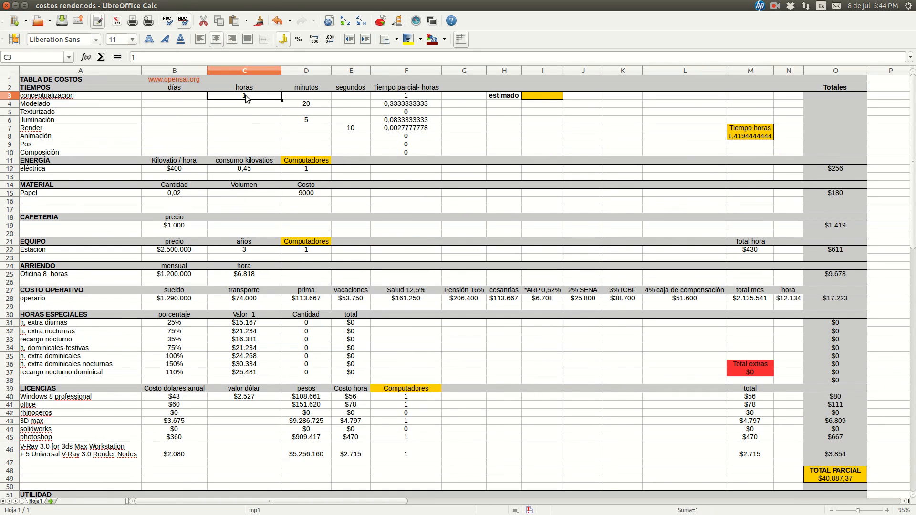
key(Delete)
key(Right)
key(Right)
key(Down)
key(Left)
key(Delete)
key(Down)
key(Down)
key(Delete)
key(Right)
key(Down)
key(Delete)
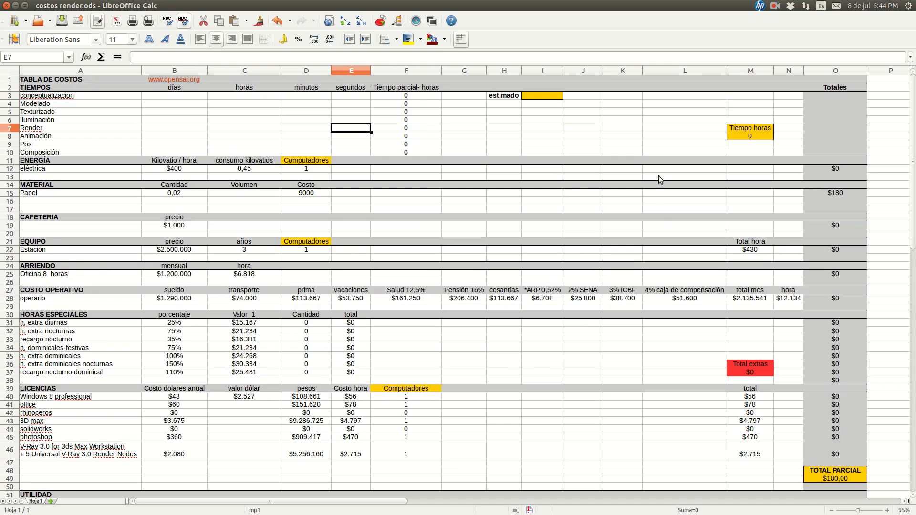
Check the TOTAL PARCIAL in O49, the Papel cost formula in O15 and the TOTAL in O69 with the TIEMPOS entries empty
scroll(659, 175, down, 9)
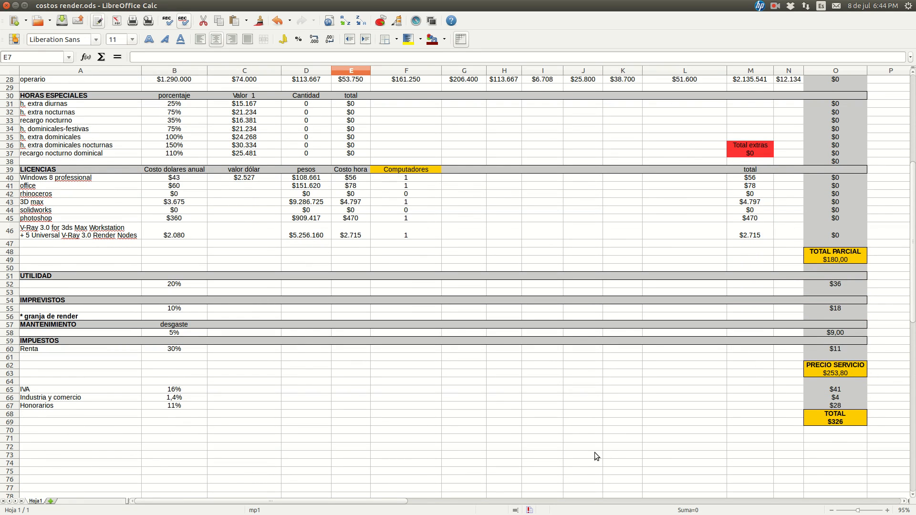
scroll(719, 446, up, 2)
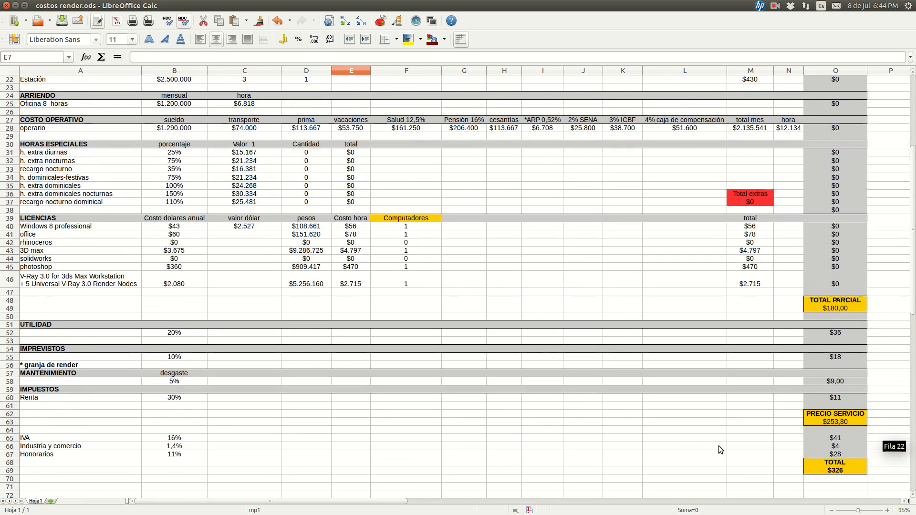
scroll(719, 446, up, 1)
click(841, 332)
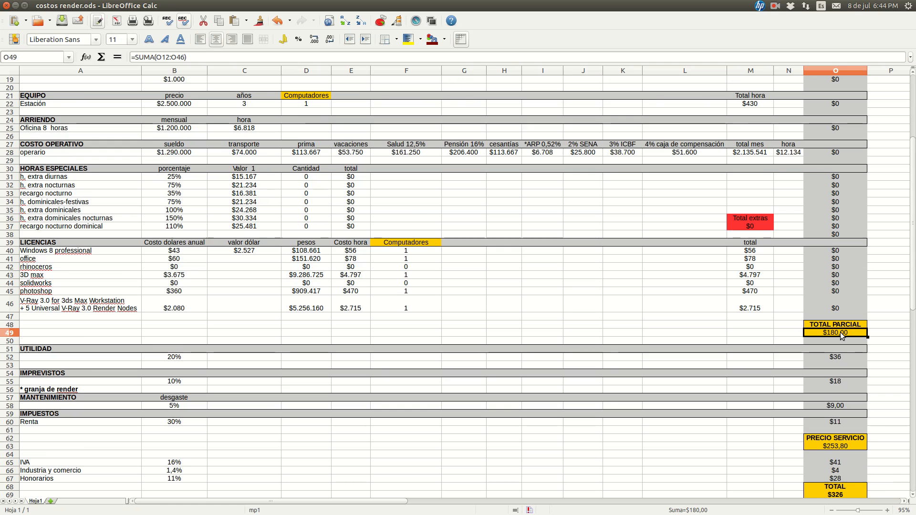
scroll(837, 286, up, 6)
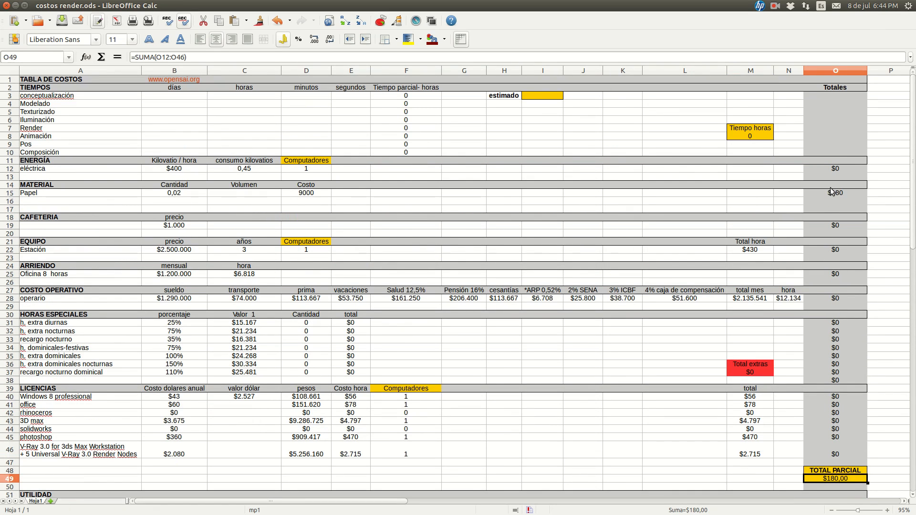
click(829, 195)
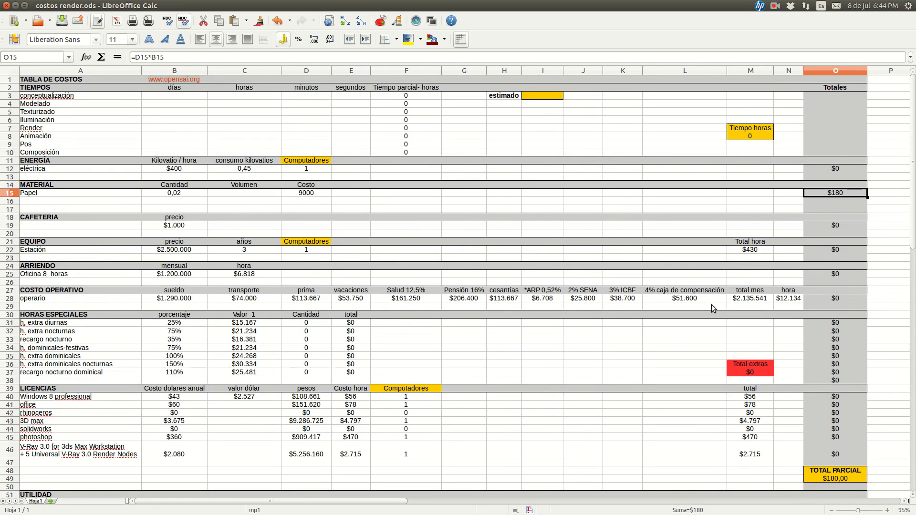
scroll(692, 315, down, 10)
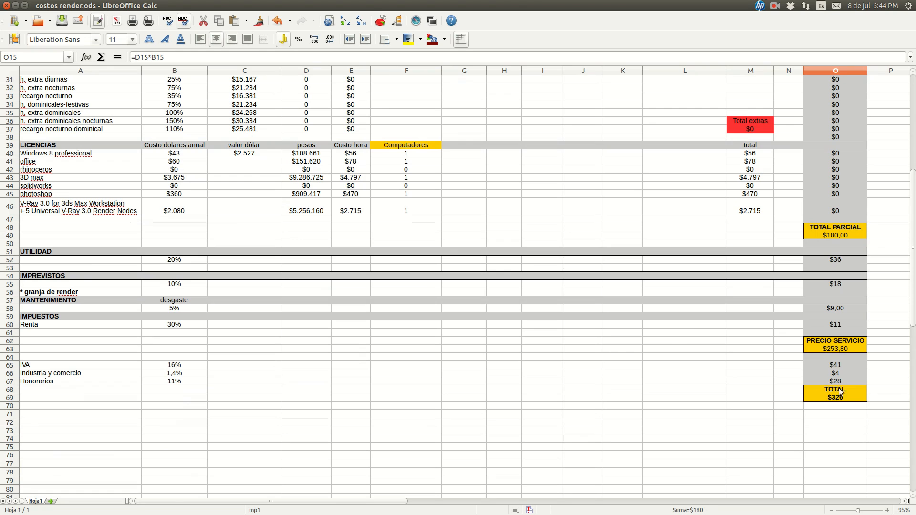
scroll(841, 391, up, 5)
scroll(842, 400, down, 5)
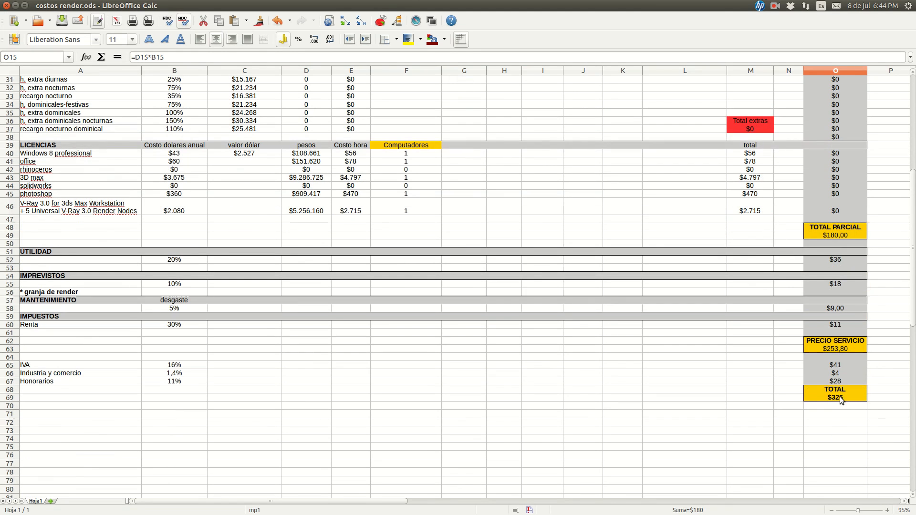
scroll(312, 368, up, 10)
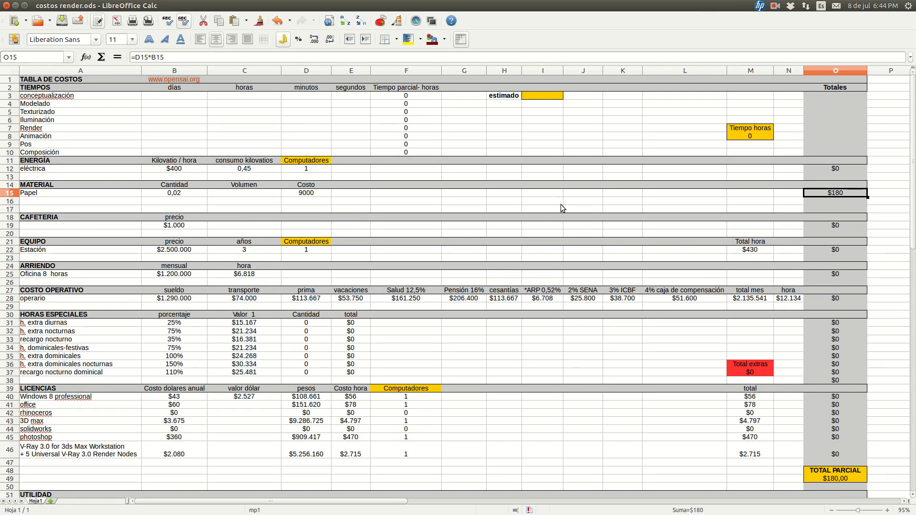
Enter 2 hours for conceptualización in C3 of the TIEMPOS section
click(186, 98)
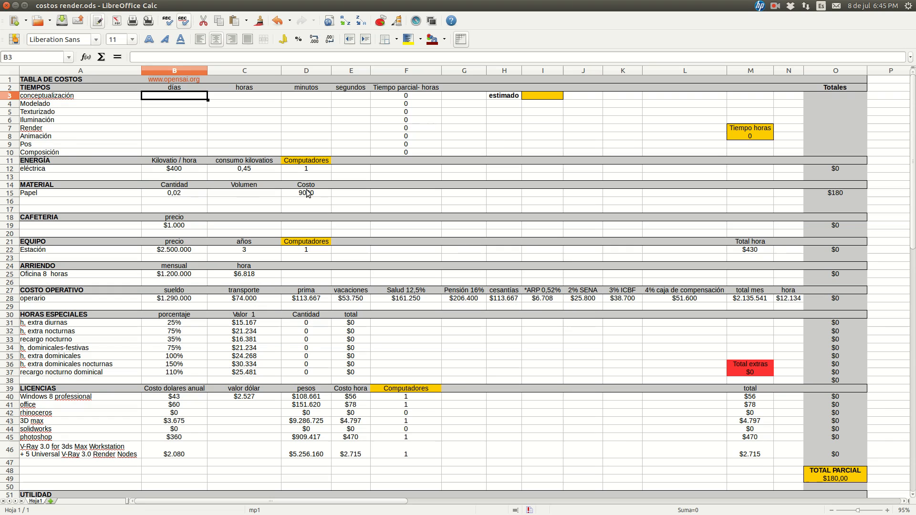
key(Tab)
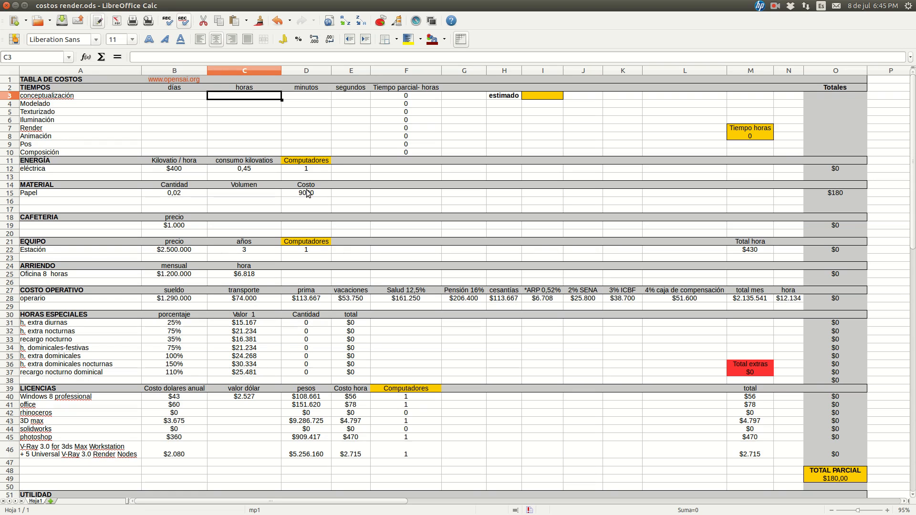
text(2)
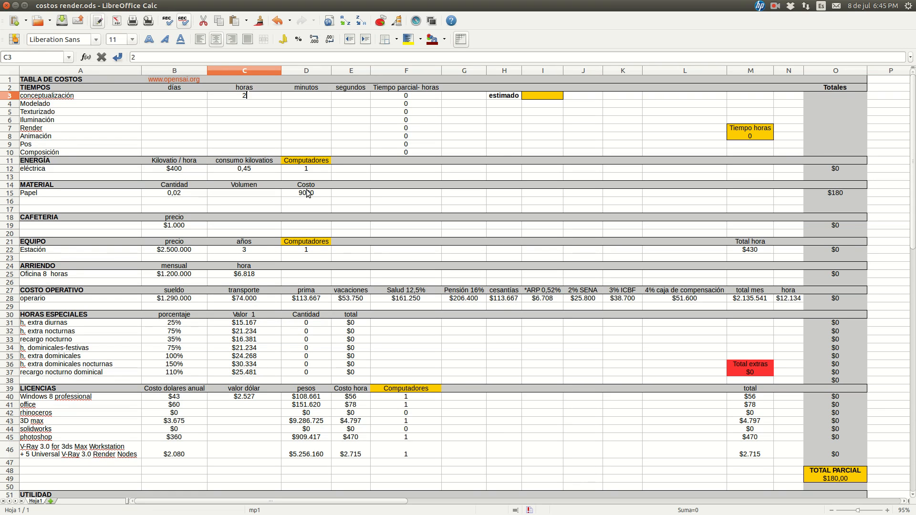
key(Return)
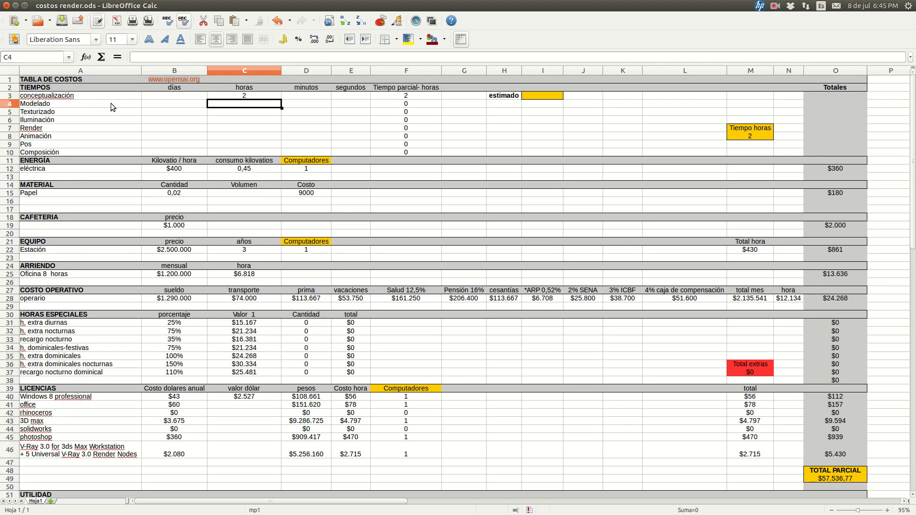
Examine the formulas behind the TOTAL in O69 and the PRECIO SERVICIO in O63
scroll(632, 252, down, 8)
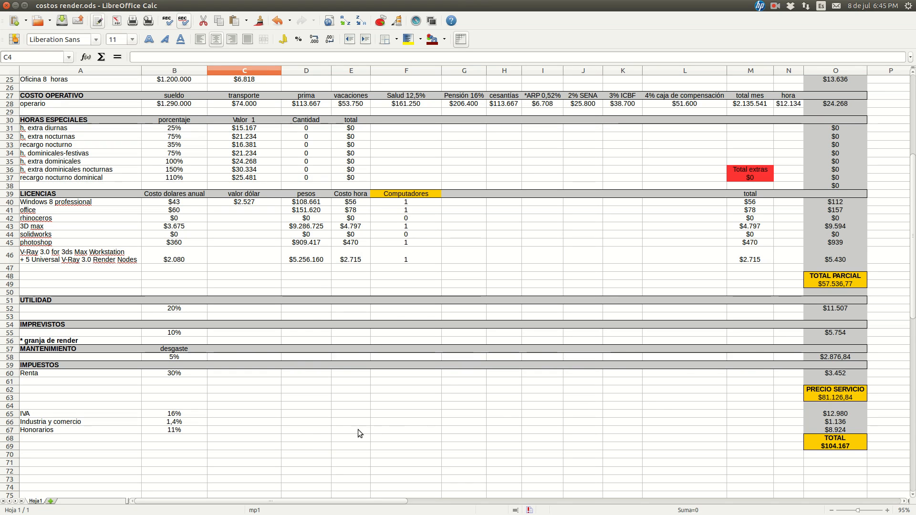
click(828, 448)
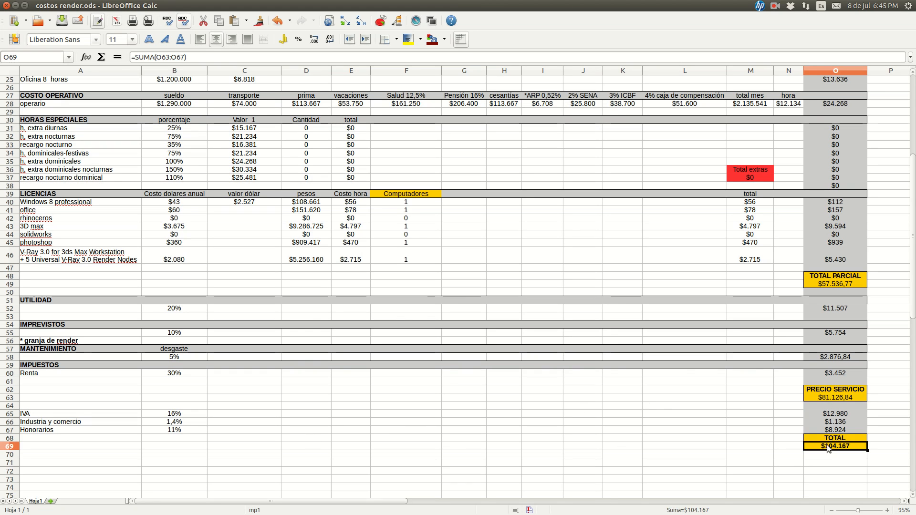
click(830, 408)
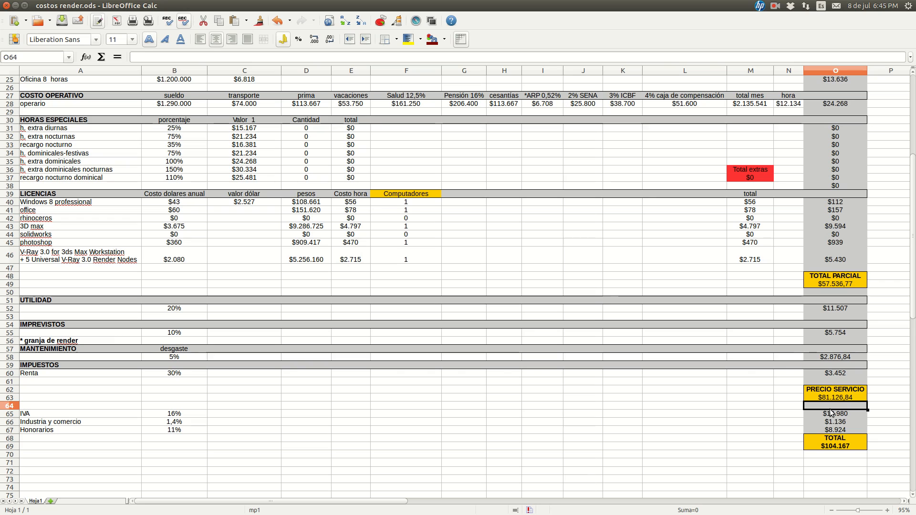
click(830, 447)
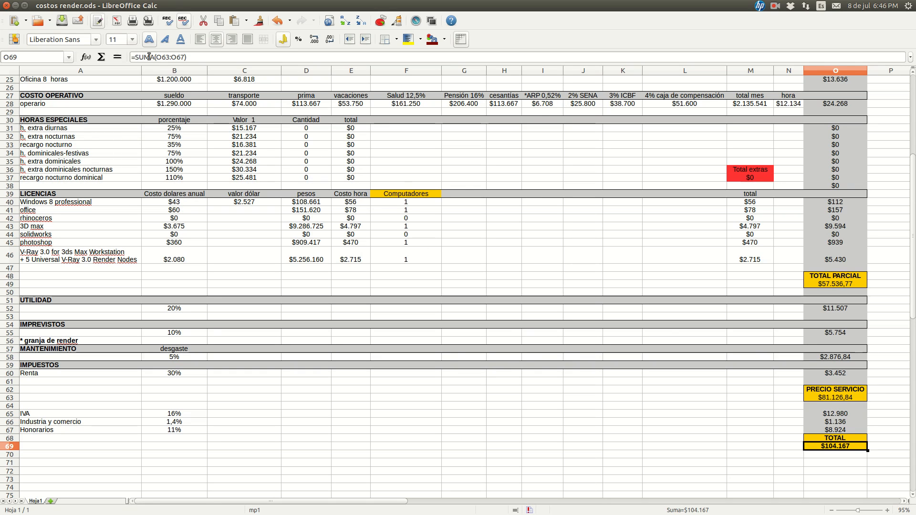
click(826, 401)
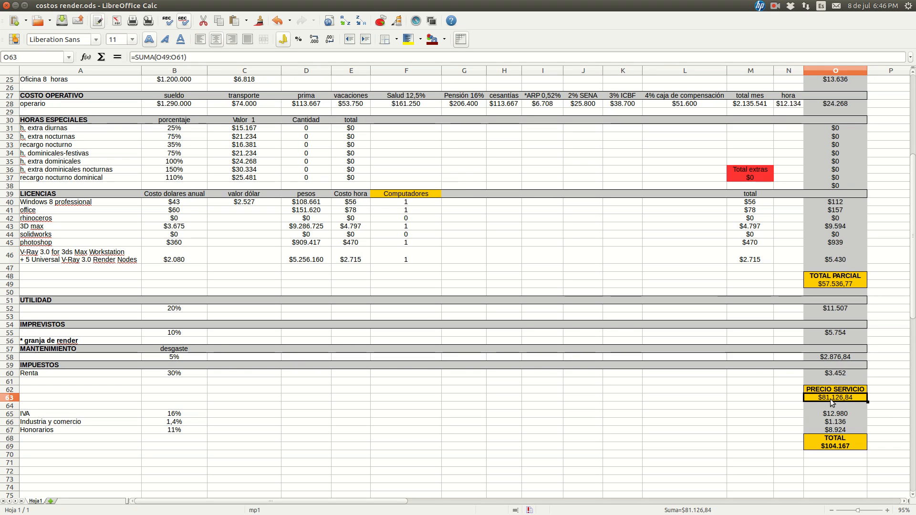
Rewrite the TOTAL formula in O69 as =SUMA(O63:O67)
click(831, 445)
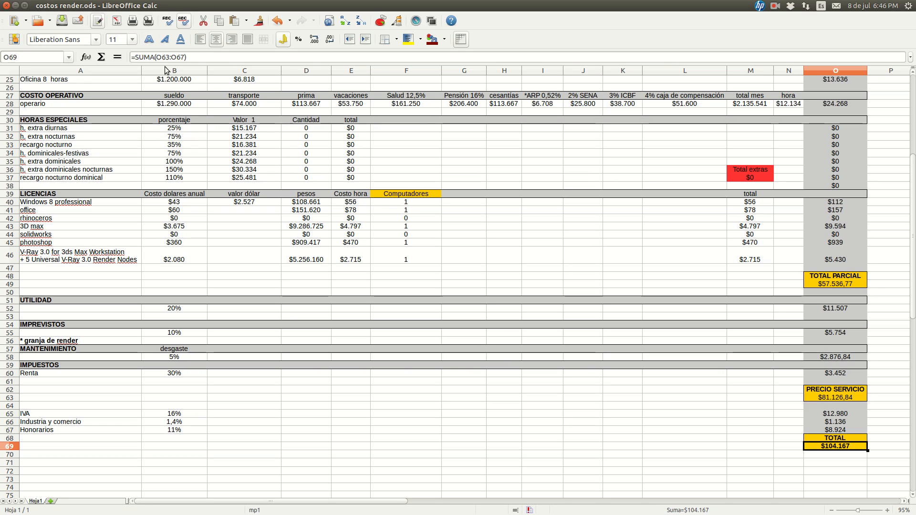
drag(193, 58, 64, 47)
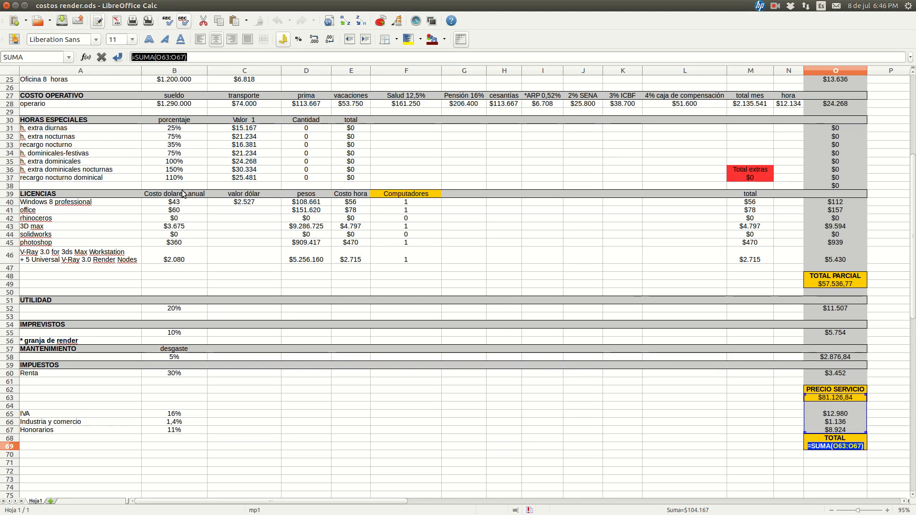
text(=S)
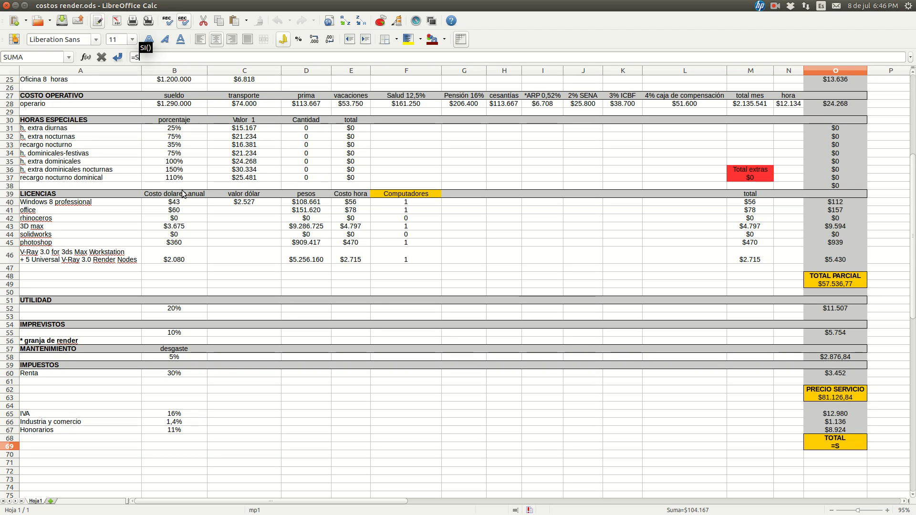
text(uma)
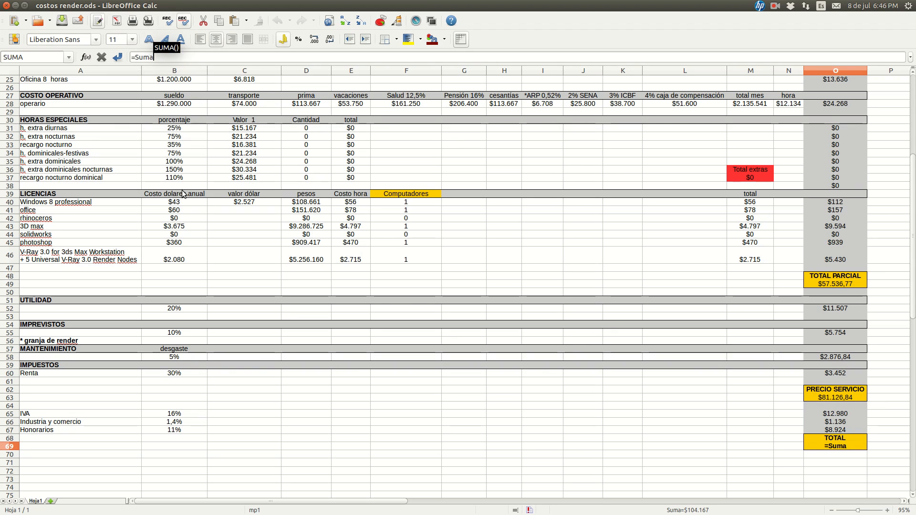
key(Return)
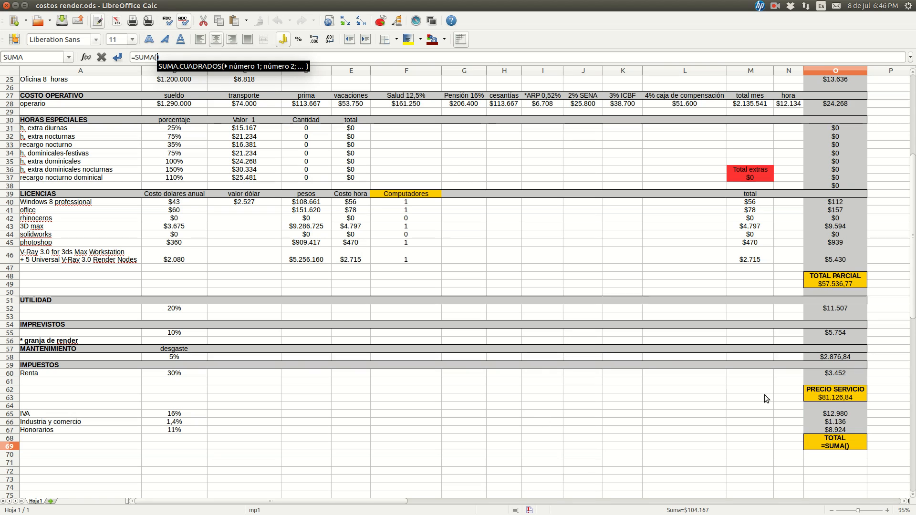
click(831, 398)
drag(828, 437, 823, 432)
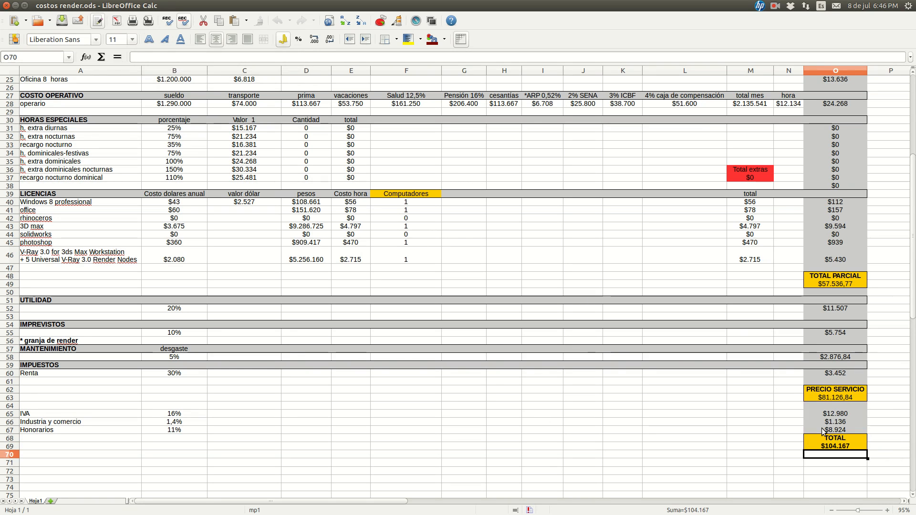
key(Return)
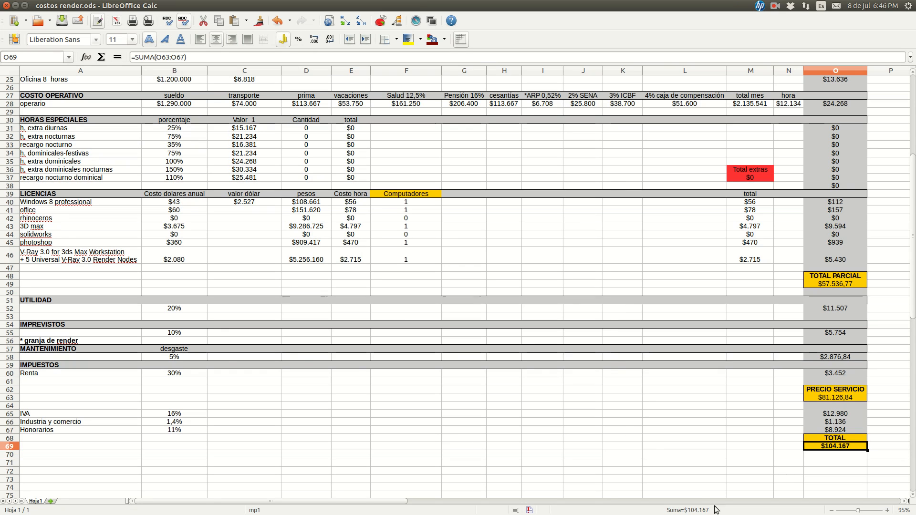
Remove the two decimal places from the PRECIO SERVICIO in O63, the TOTAL PARCIAL in O49 and the MANTENIMIENTO amount in O58
click(833, 449)
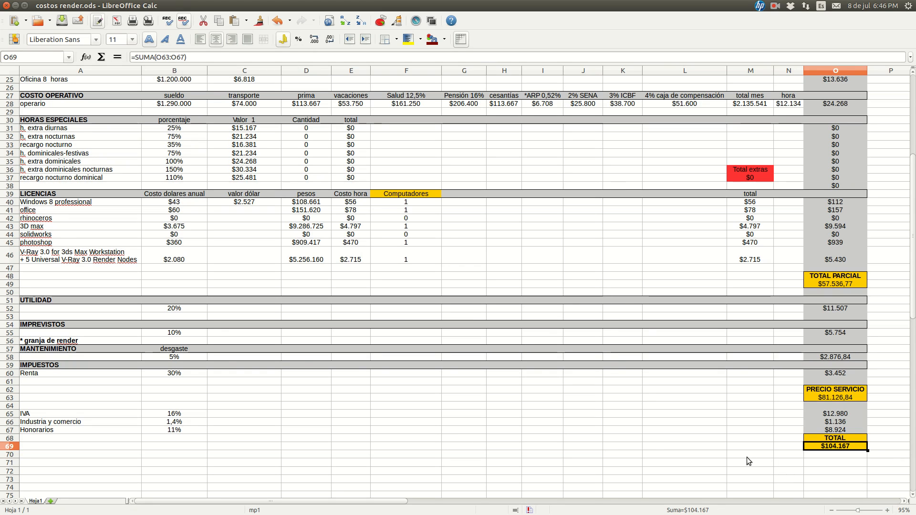
click(843, 400)
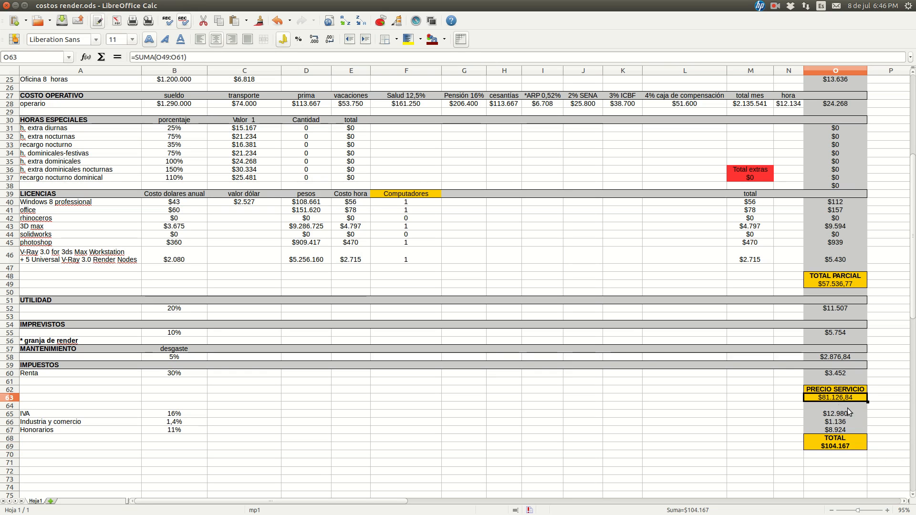
click(335, 41)
click(335, 41)
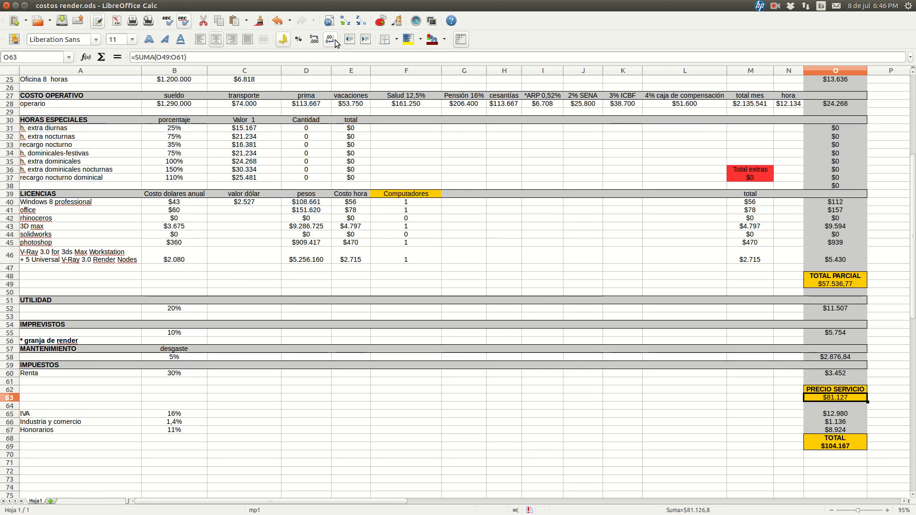
click(840, 285)
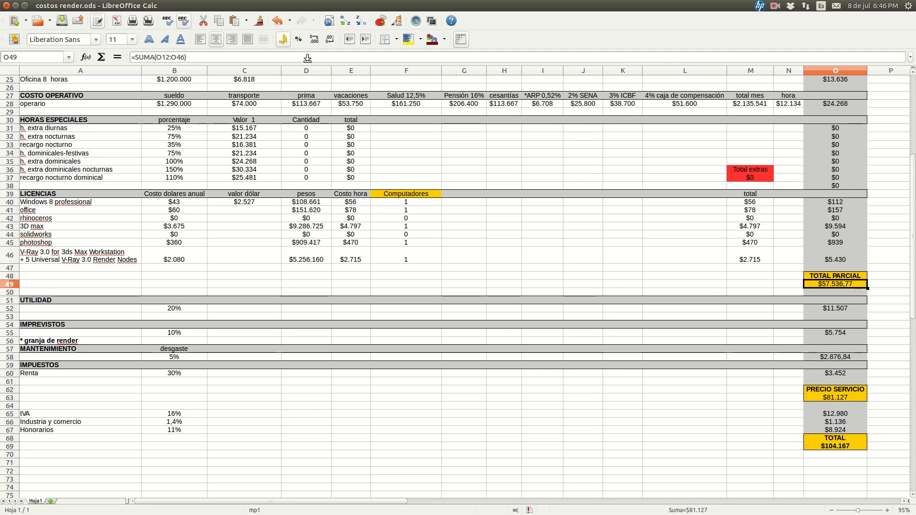
click(332, 43)
click(333, 43)
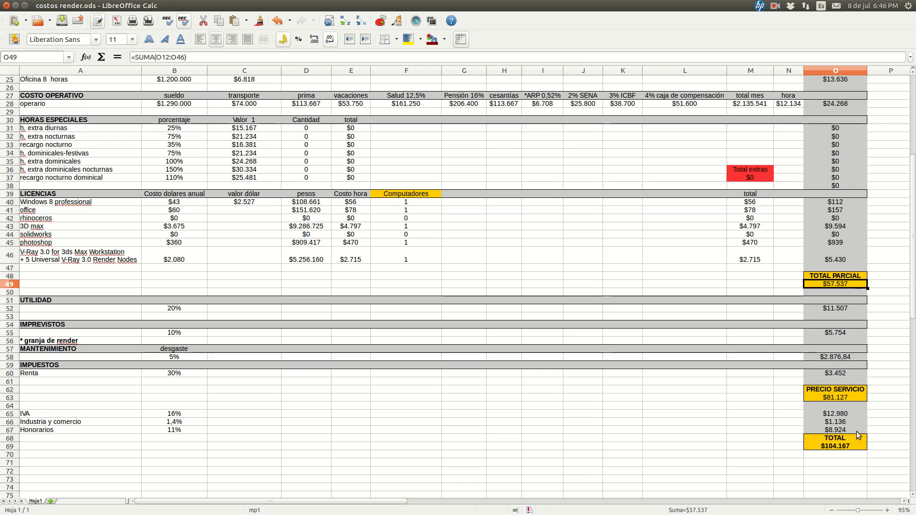
click(850, 359)
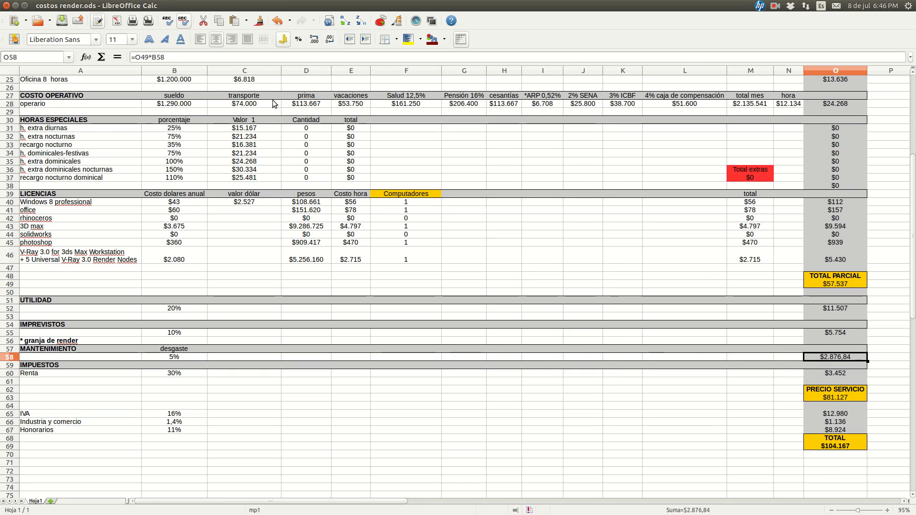
click(330, 39)
click(330, 39)
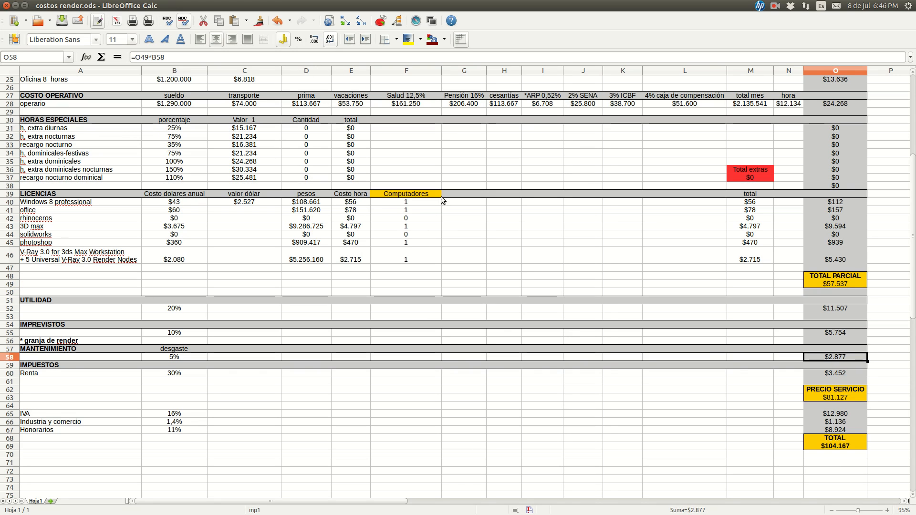
click(761, 422)
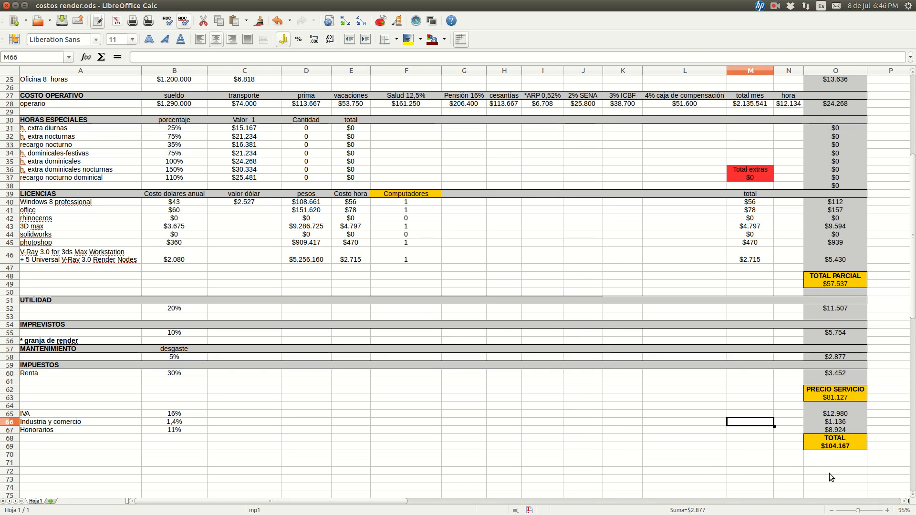
Review the final TOTAL in O69 against the hours entered in TIEMPOS and the section amounts in column O
click(839, 446)
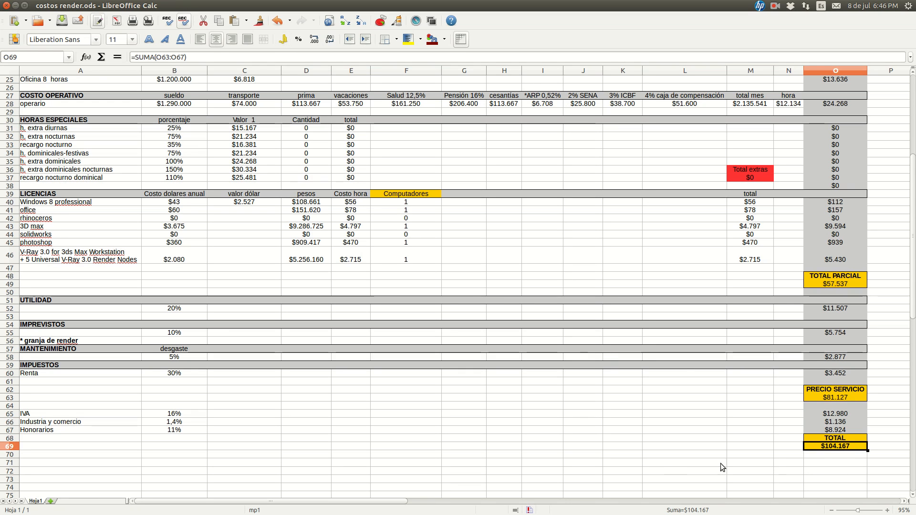
scroll(836, 453, up, 3)
scroll(836, 453, up, 5)
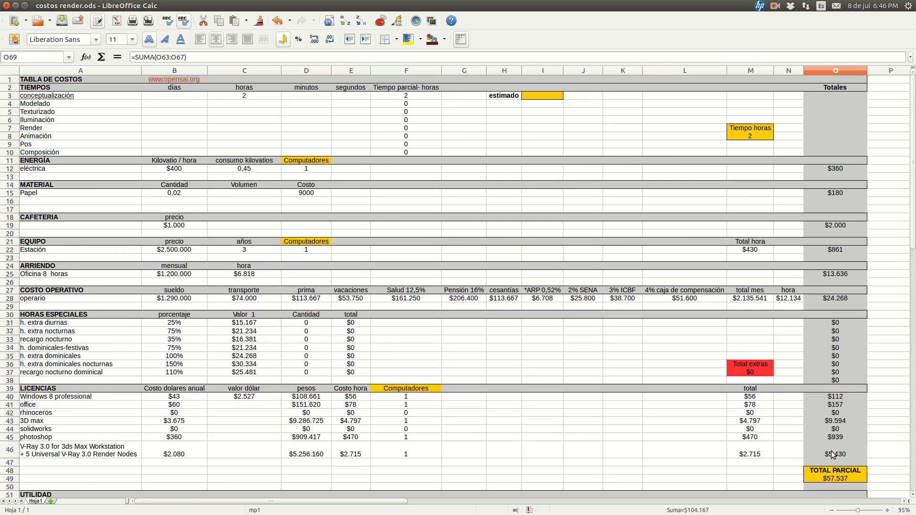
scroll(613, 308, down, 7)
scroll(613, 311, down, 1)
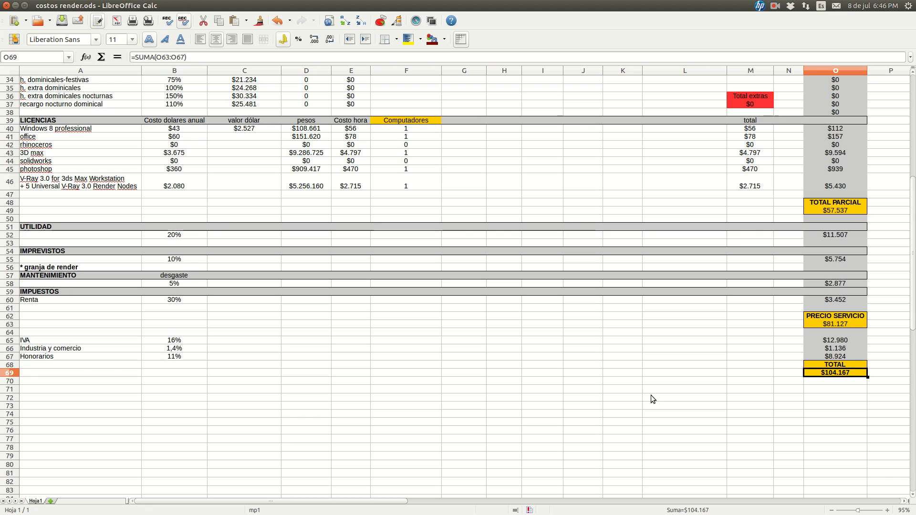
Switch to the file manager and open the folder Dropbox/CursoBlender/clases/costos/sala/renders
scroll(774, 396, up, 1)
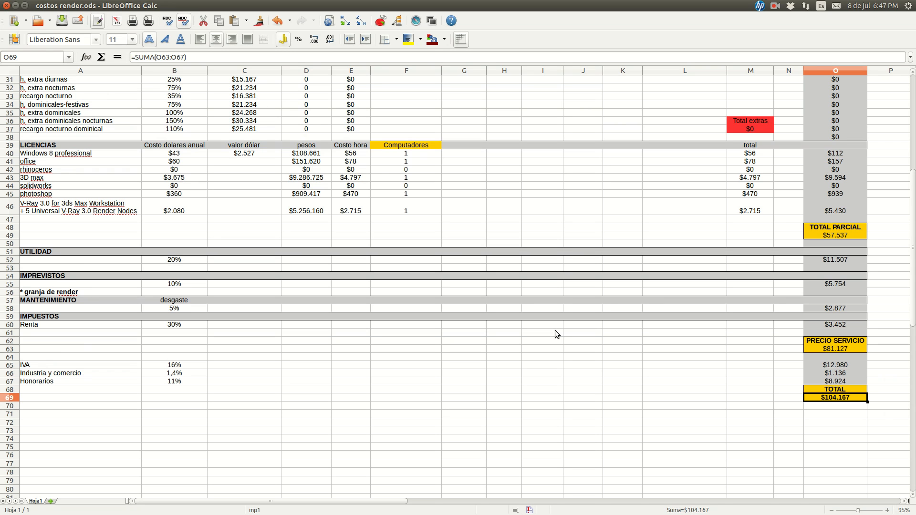
key(super+s)
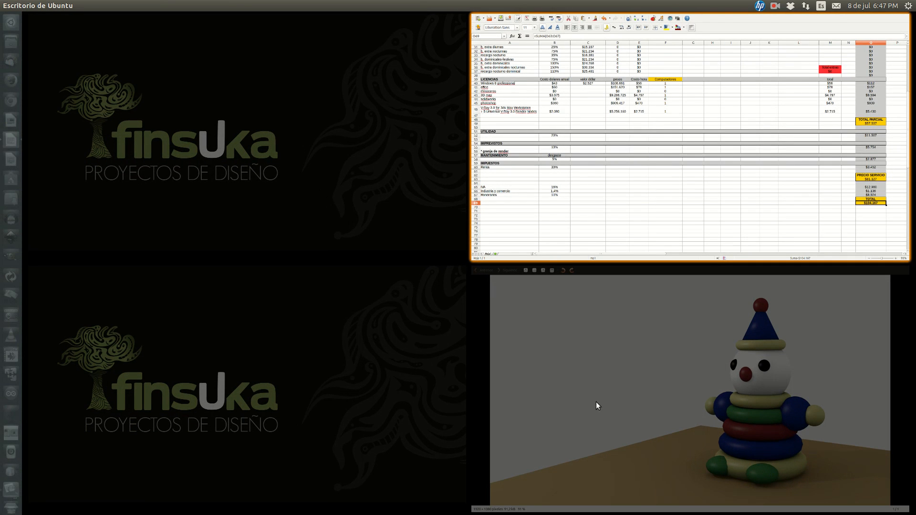
click(8, 43)
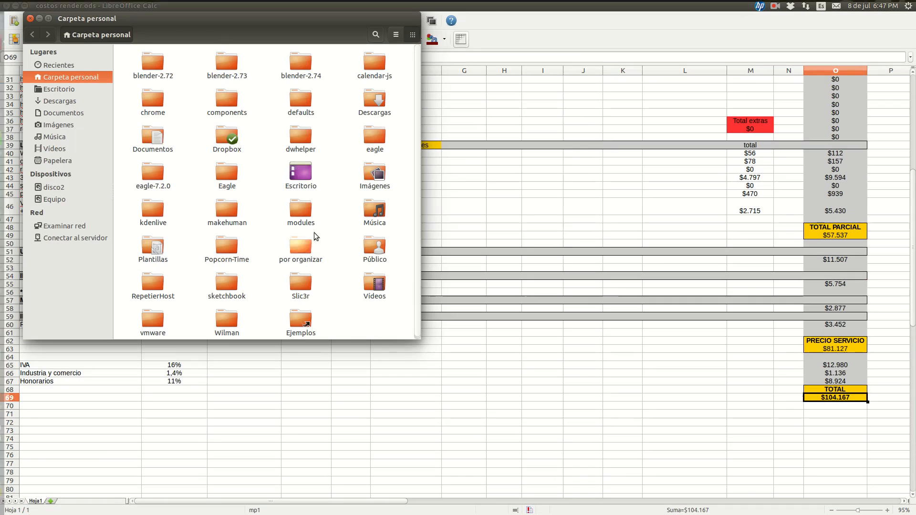
double_click(228, 128)
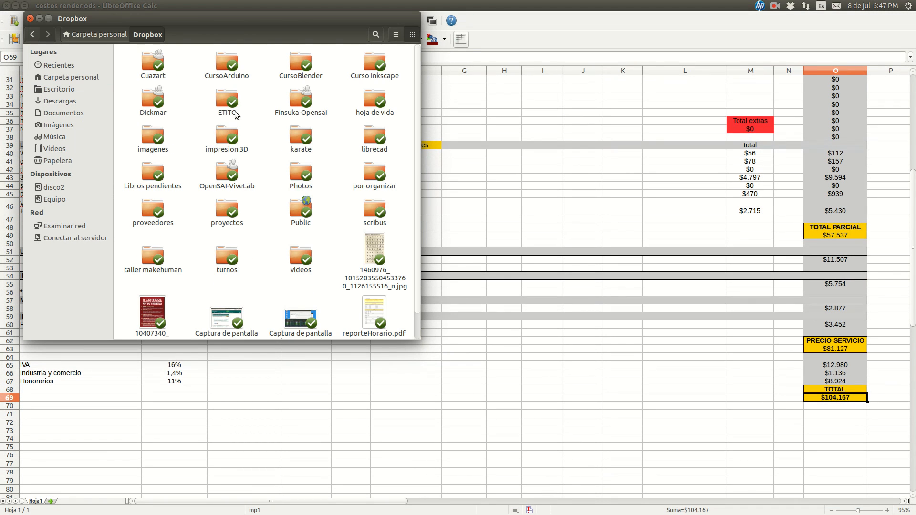
double_click(300, 67)
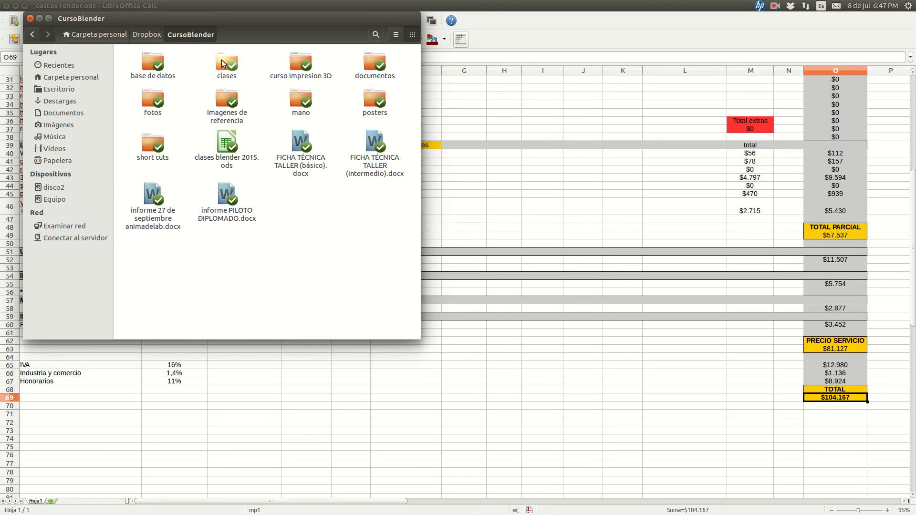
double_click(226, 63)
double_click(225, 114)
double_click(157, 62)
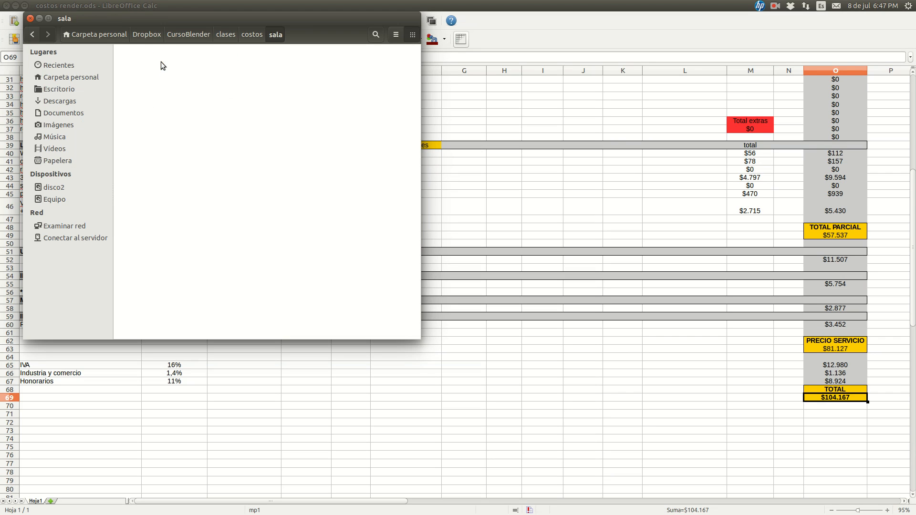
double_click(154, 61)
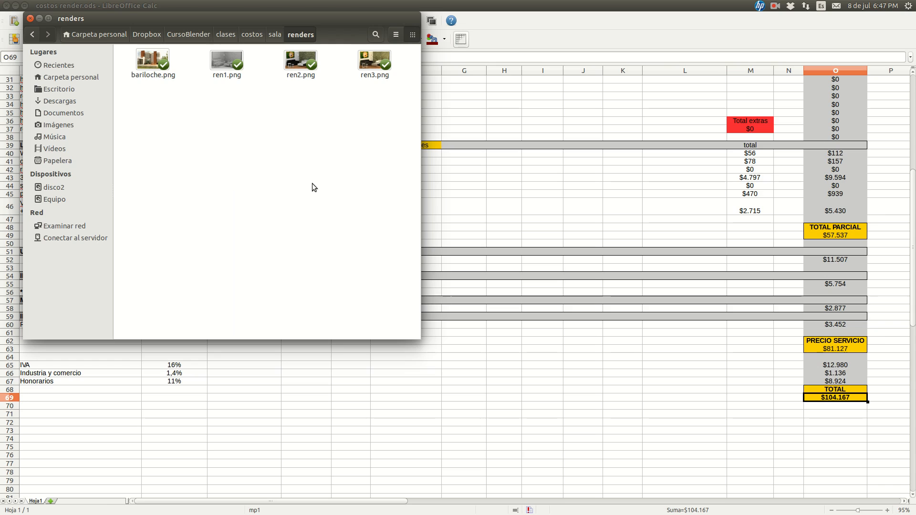
Show the renders folder on its own workspace and open ren1.png in the image viewer with the whole image unobstructed
key(super+s)
click(280, 150)
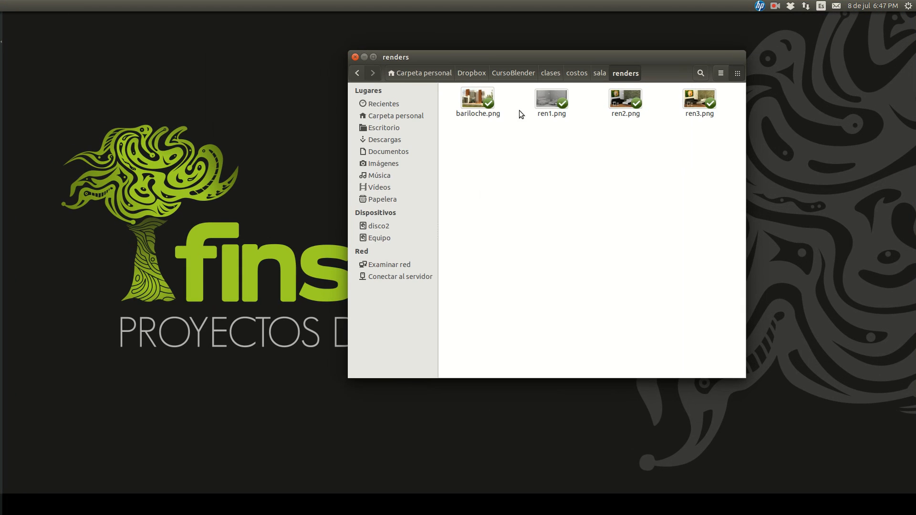
double_click(551, 101)
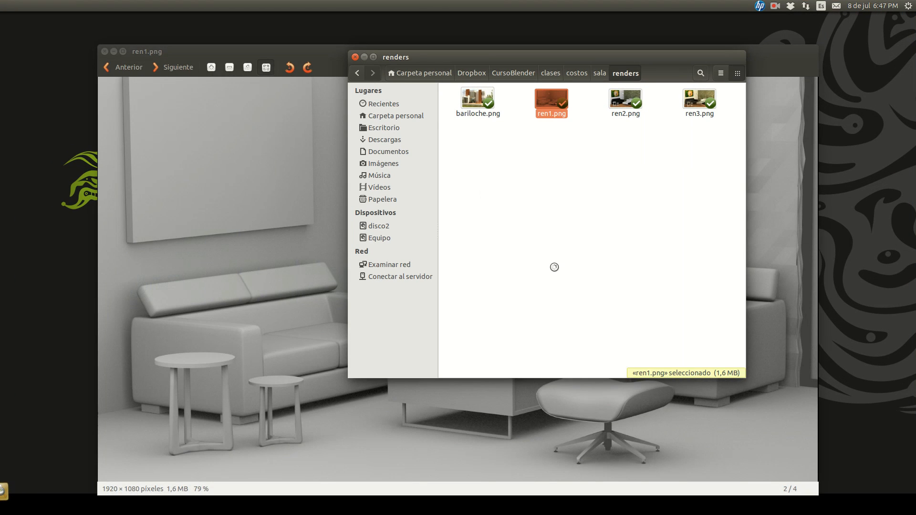
click(313, 55)
drag(417, 56, 420, 37)
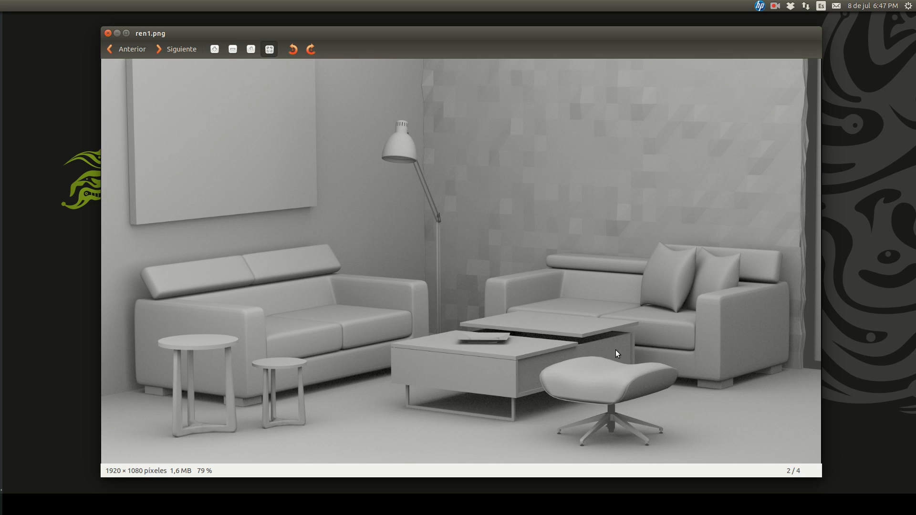
Switch to the costos render.ods spreadsheet and enter "1 dia" as the estimado in I3 and 70,00 in J3
mouse_move(5, 370)
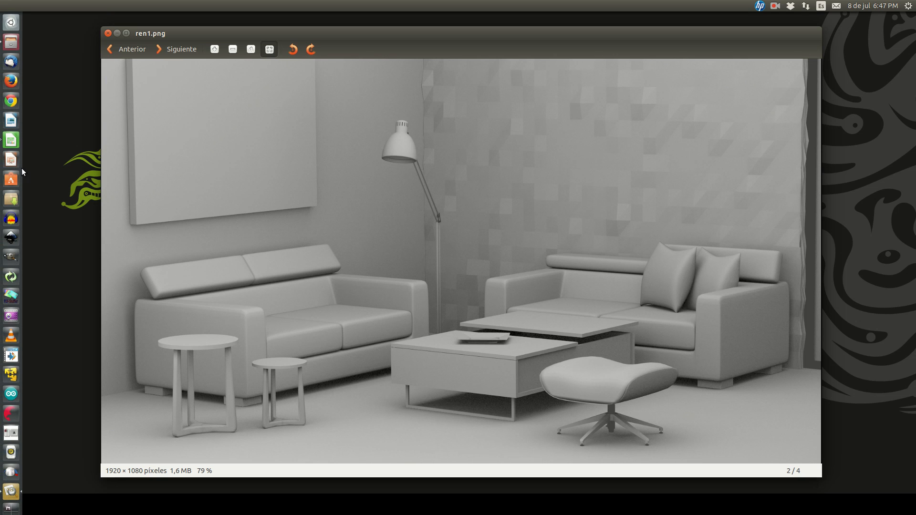
click(10, 140)
scroll(554, 280, up, 10)
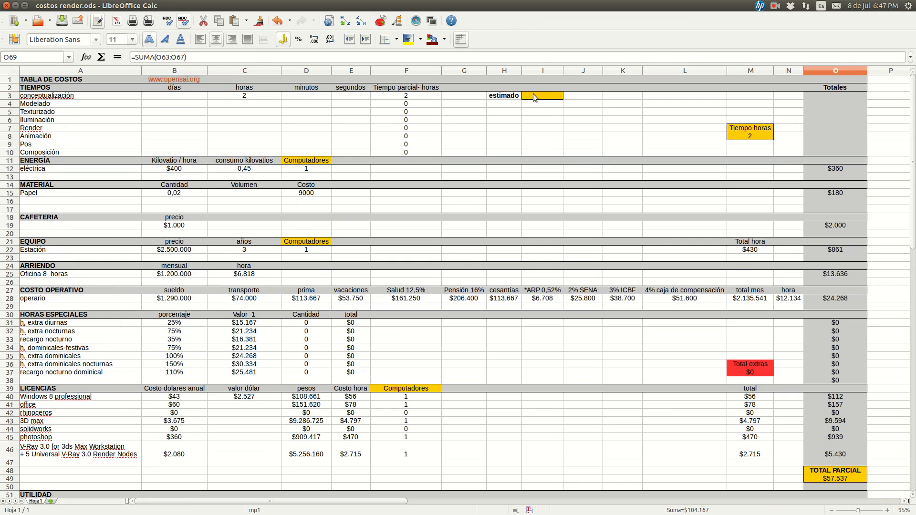
click(534, 95)
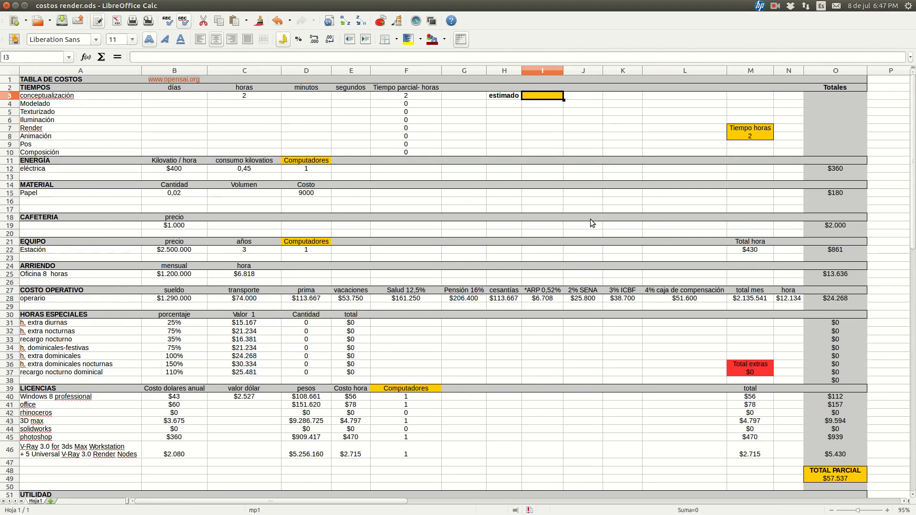
text(1)
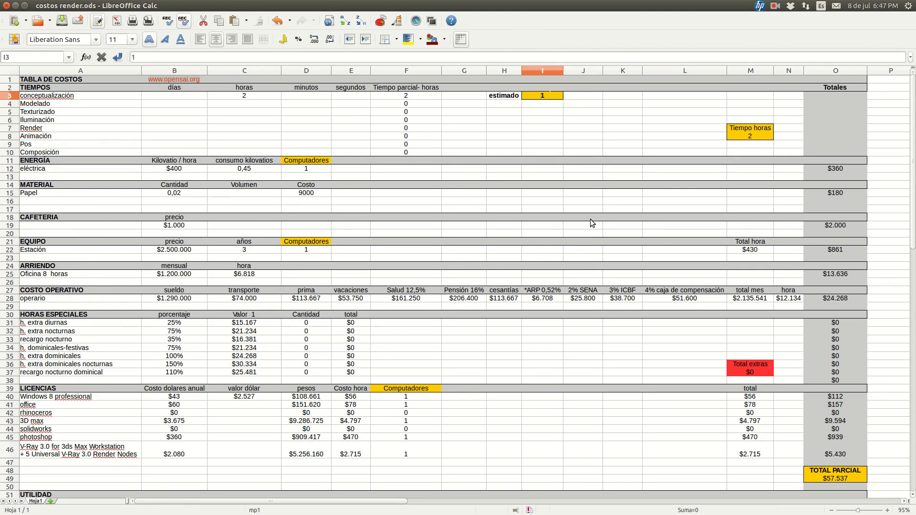
text( dia)
key(Tab)
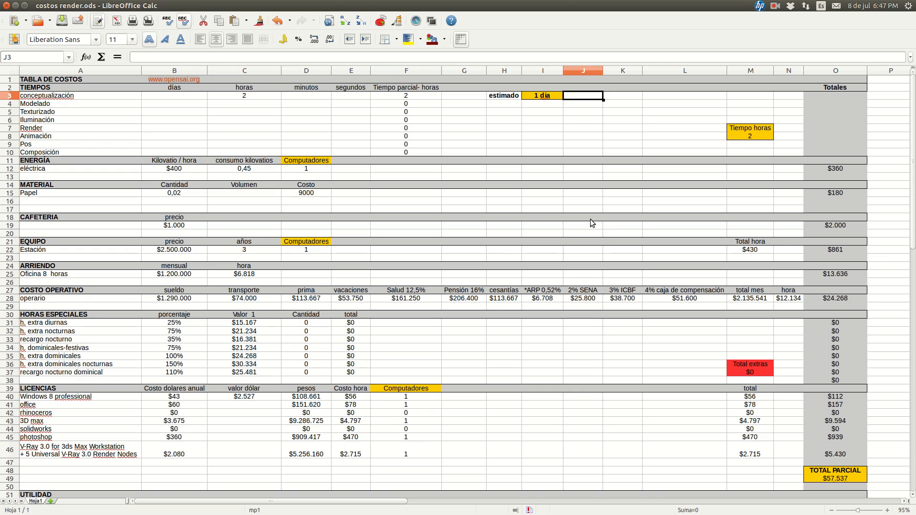
text(70,00)
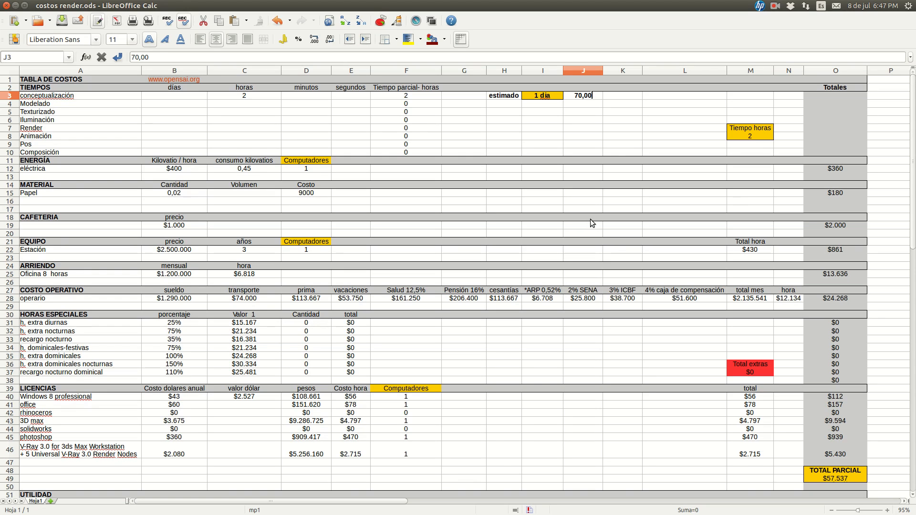
key(Return)
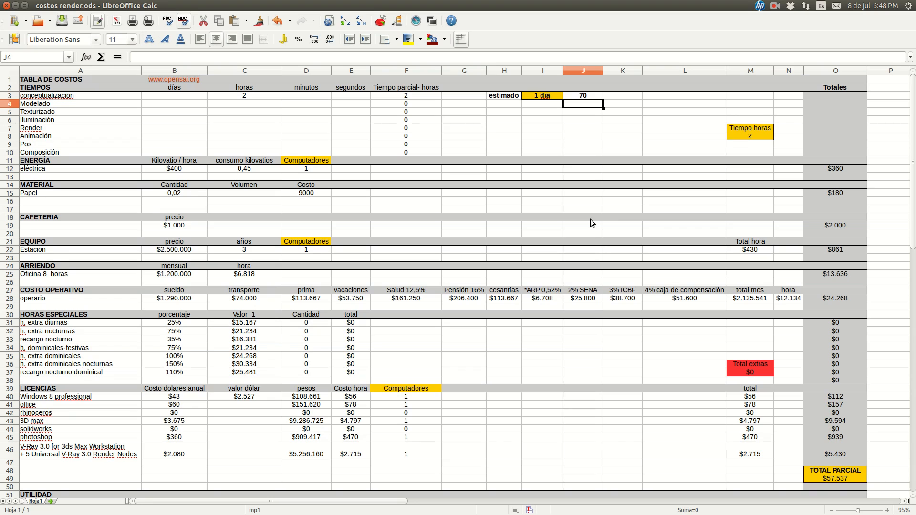
Clear the conceptualización hours in C3 and enter 1 day for Modelado in B4
click(255, 96)
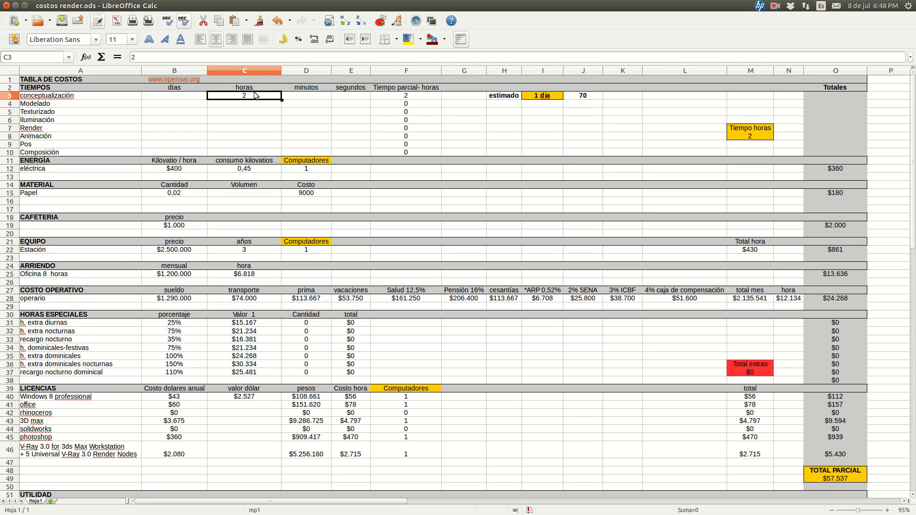
key(Delete)
key(Left)
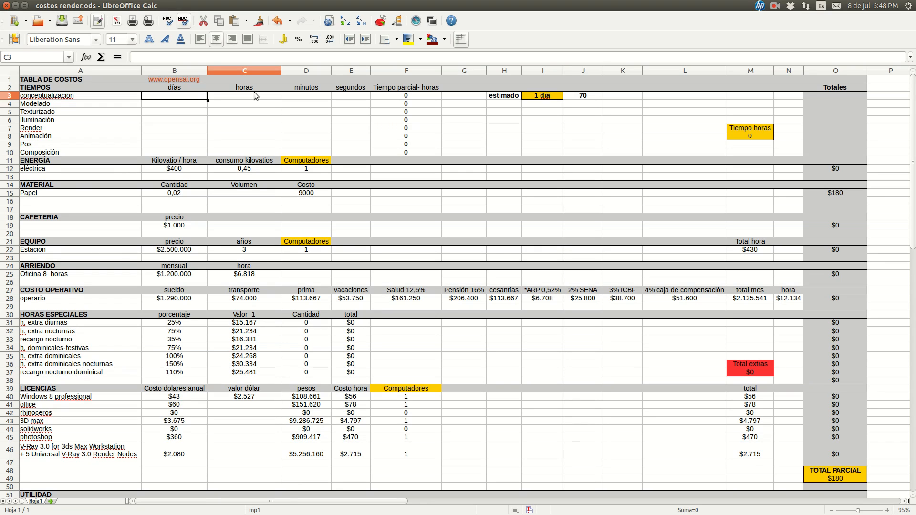
key(Down)
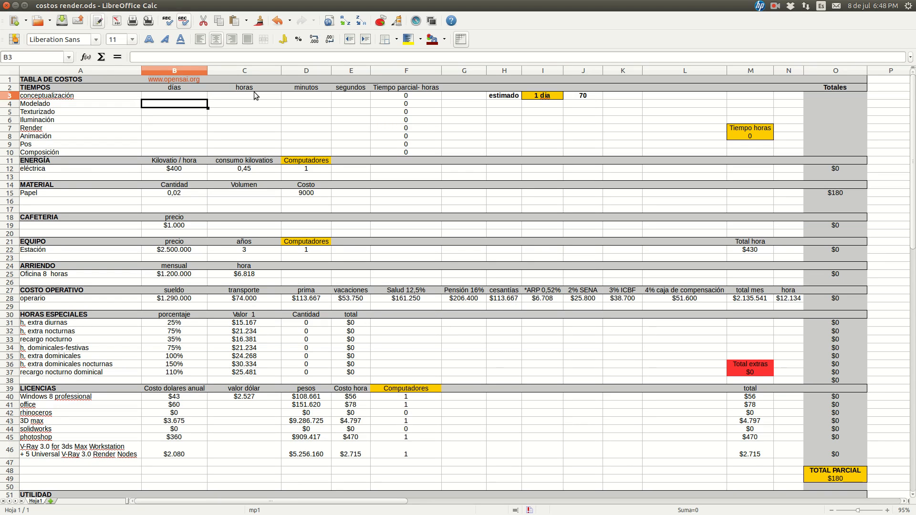
text(1)
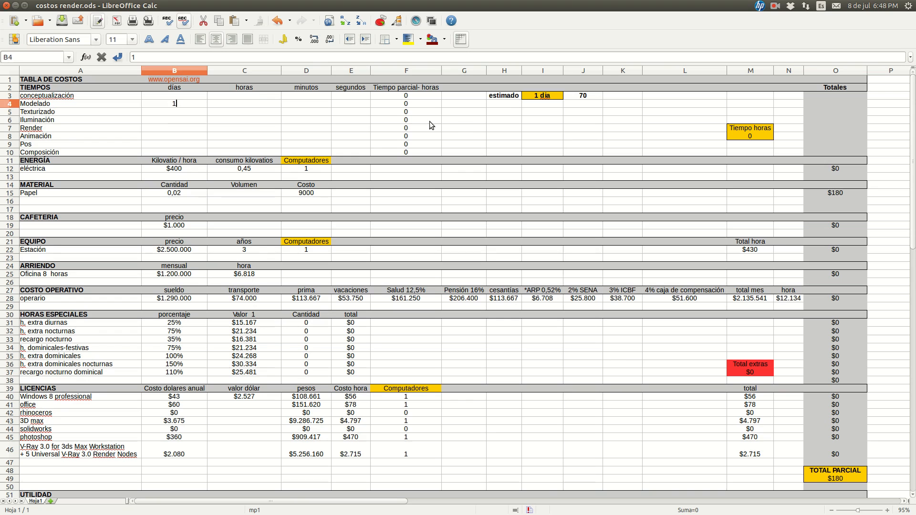
click(569, 128)
Compare the TOTAL in O69 for the Modelado time with the estimated price in J3
click(583, 96)
scroll(708, 137, down, 13)
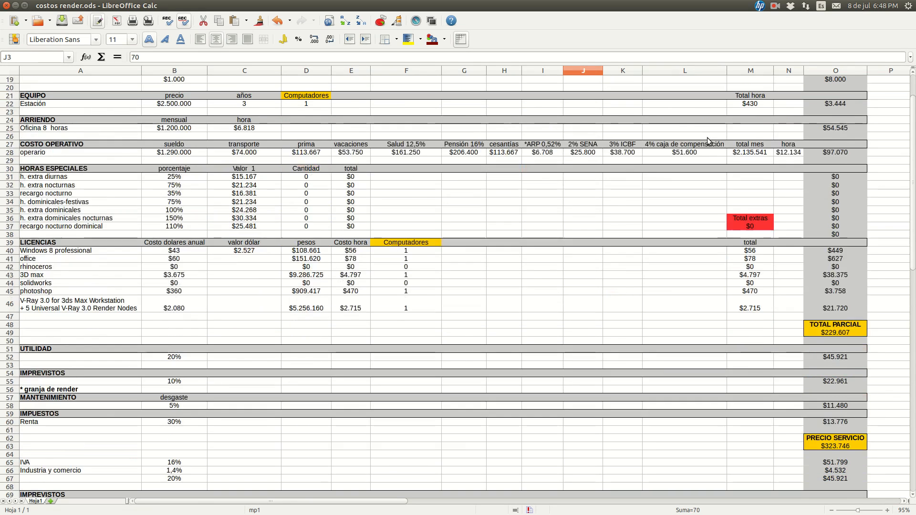
click(834, 324)
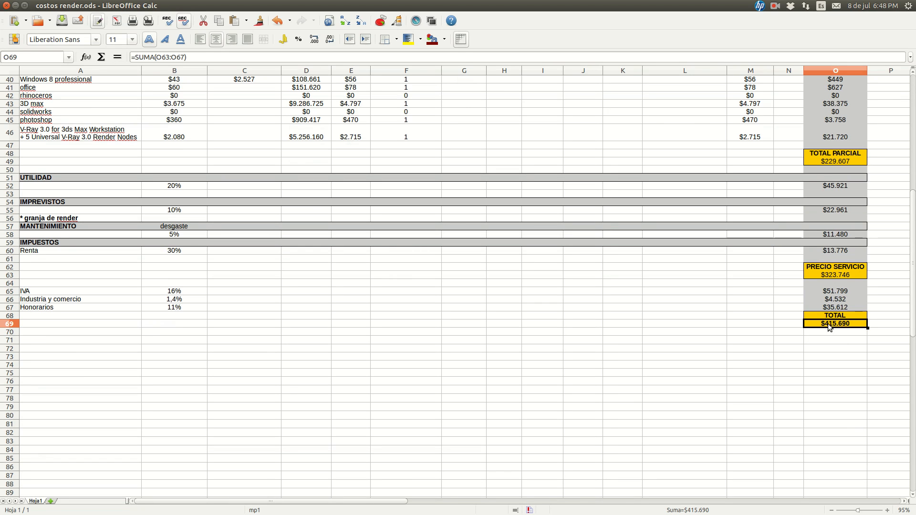
scroll(682, 342, up, 13)
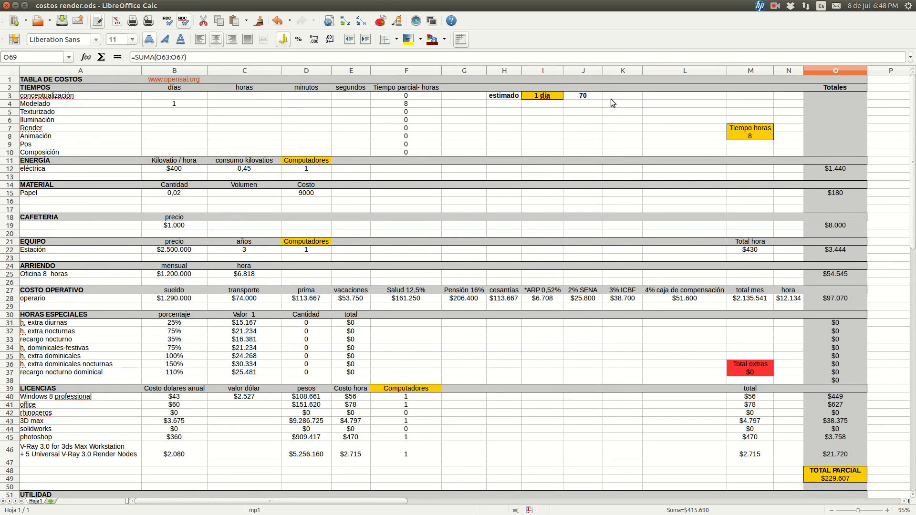
click(640, 100)
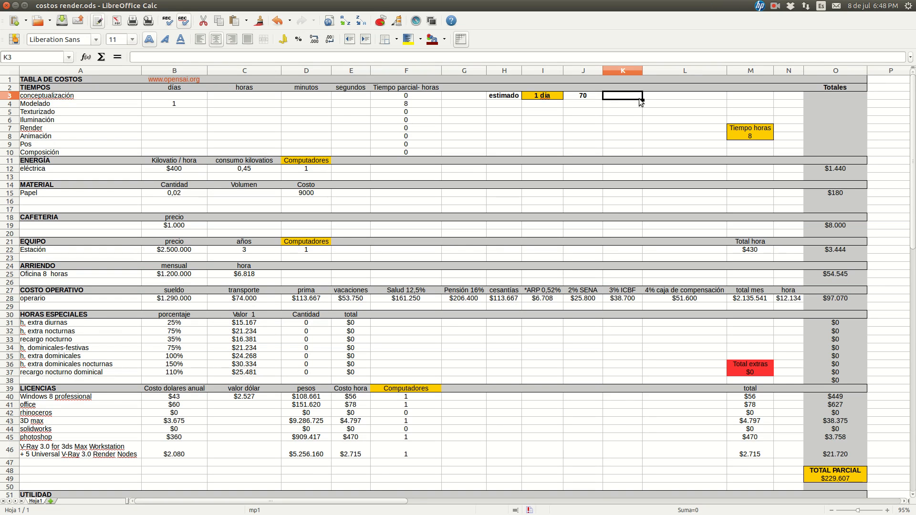
scroll(788, 254, down, 7)
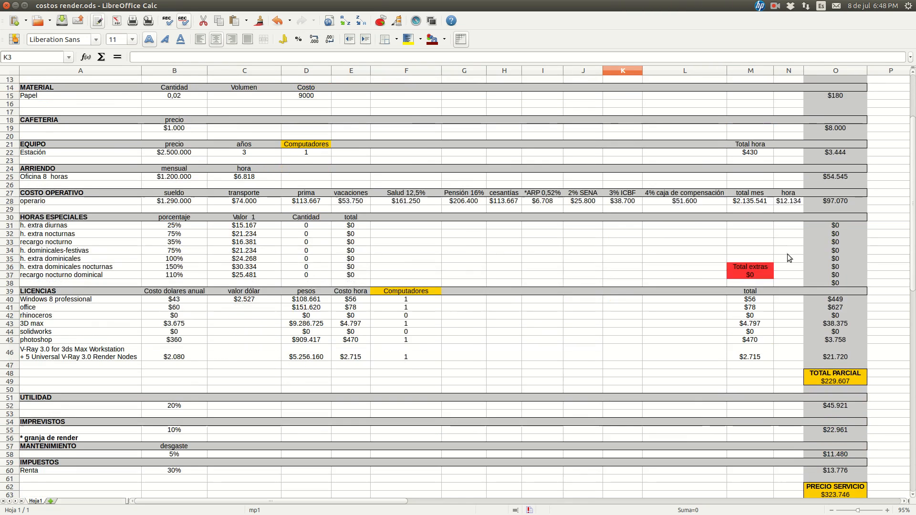
scroll(392, 334, up, 7)
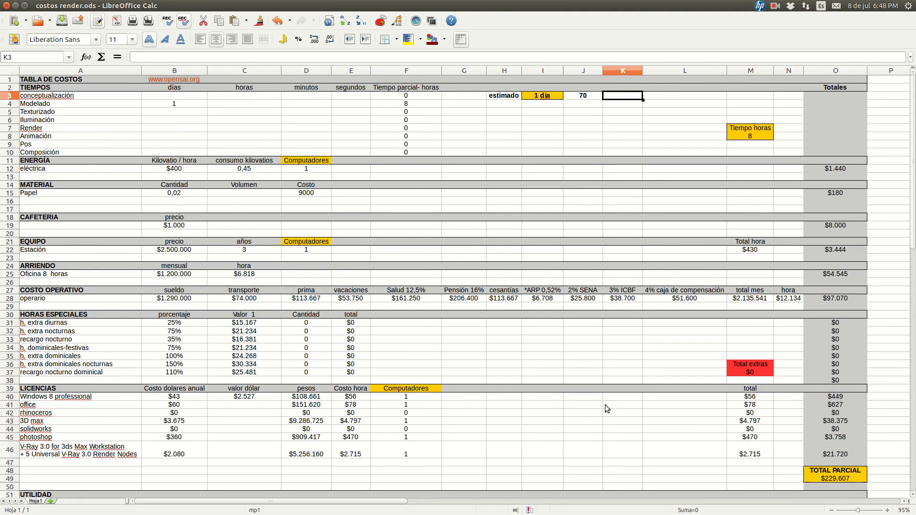
Switch to the image viewer and advance from ren1.png to the textured render ren2.png
mouse_move(5, 352)
click(6, 505)
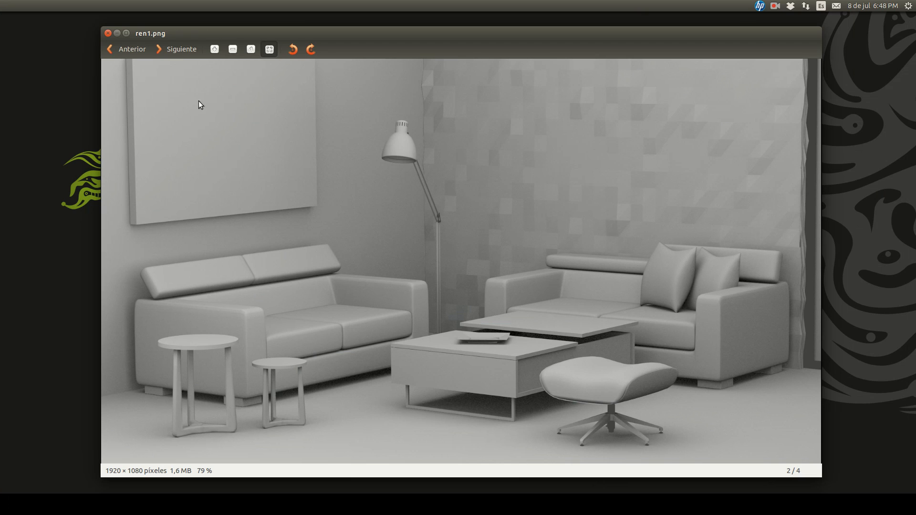
click(172, 49)
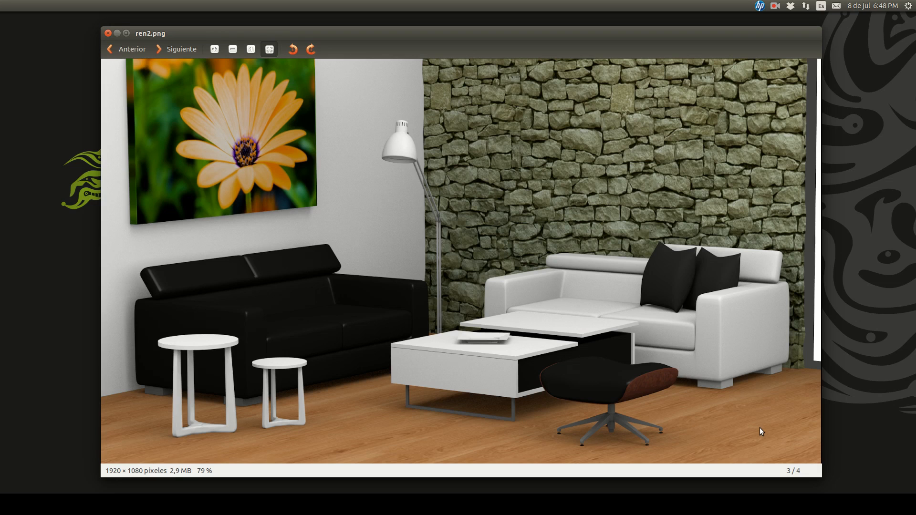
Switch to the costos render.ods spreadsheet and enter 4 hours for Texturizado in C5
mouse_move(2, 274)
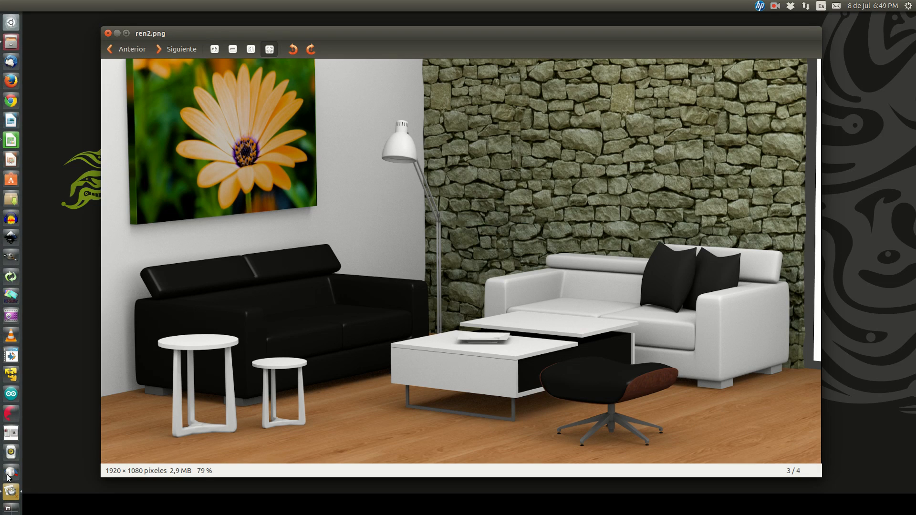
click(10, 140)
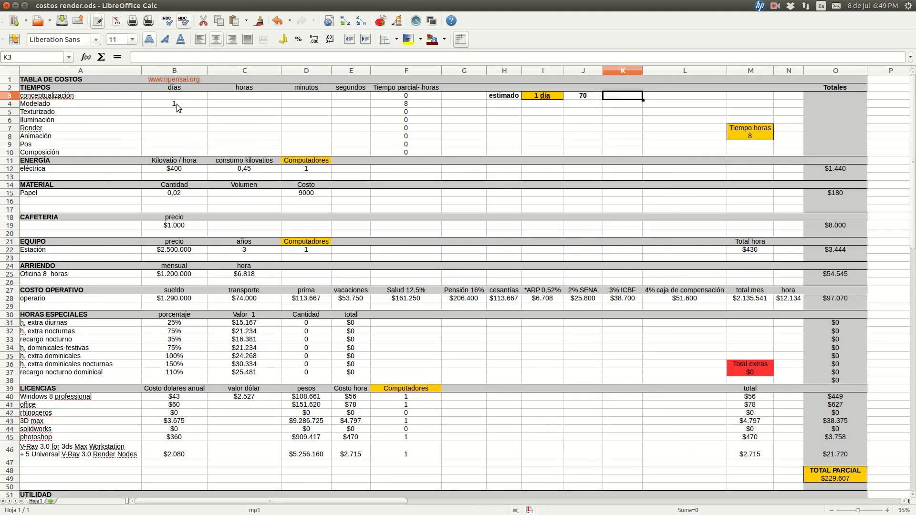
click(223, 116)
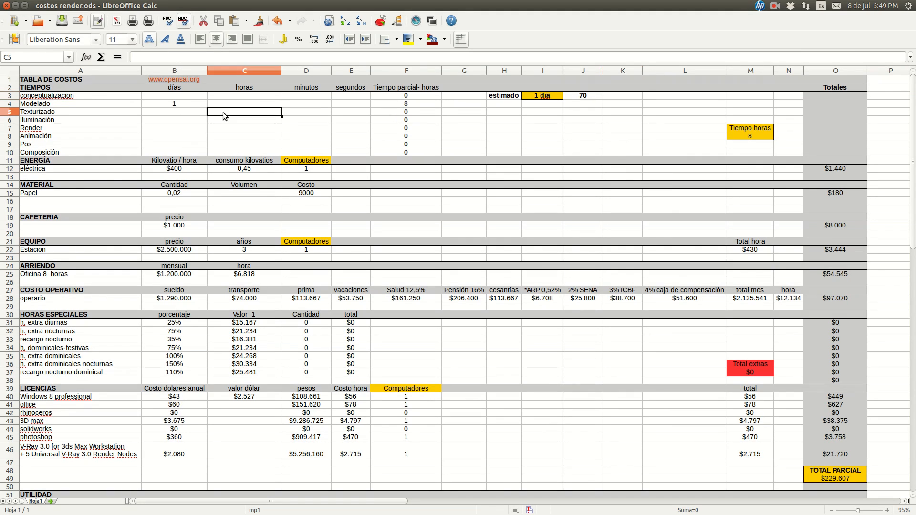
text(4)
key(Return)
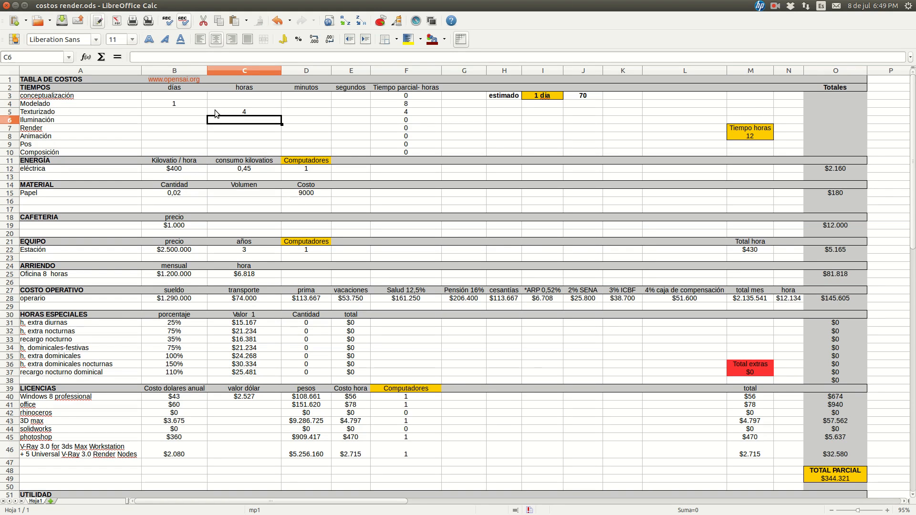
Enter 30 minutes for Iluminación in D6
key(Right)
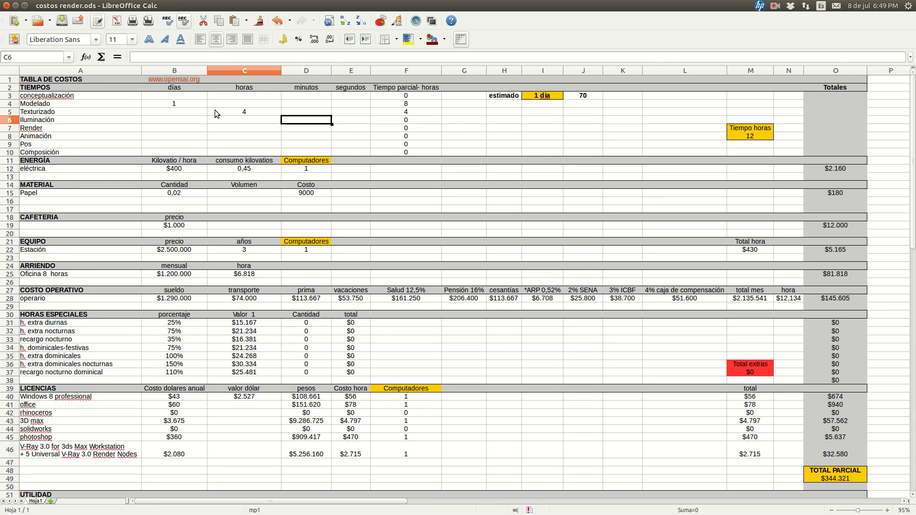
text(30)
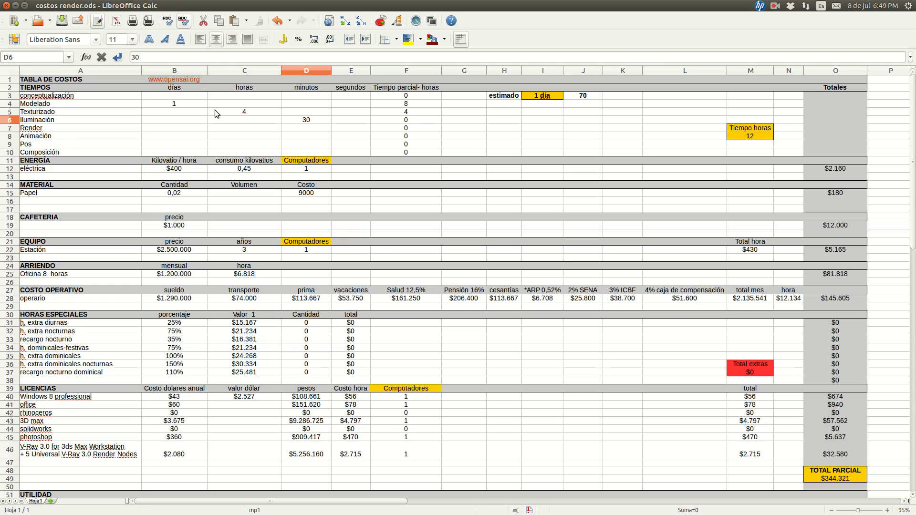
key(Return)
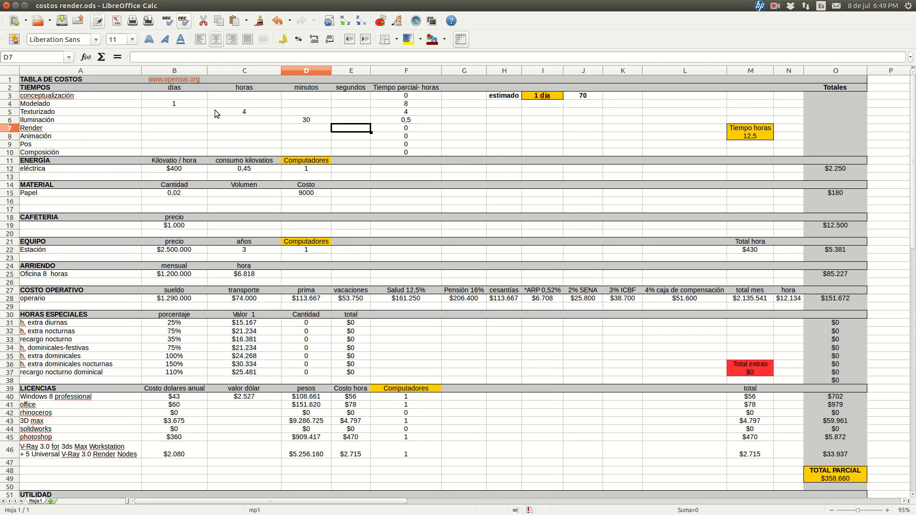
Enter 20 minutes for Render in D7, leaving its seconds cell empty
text(2)
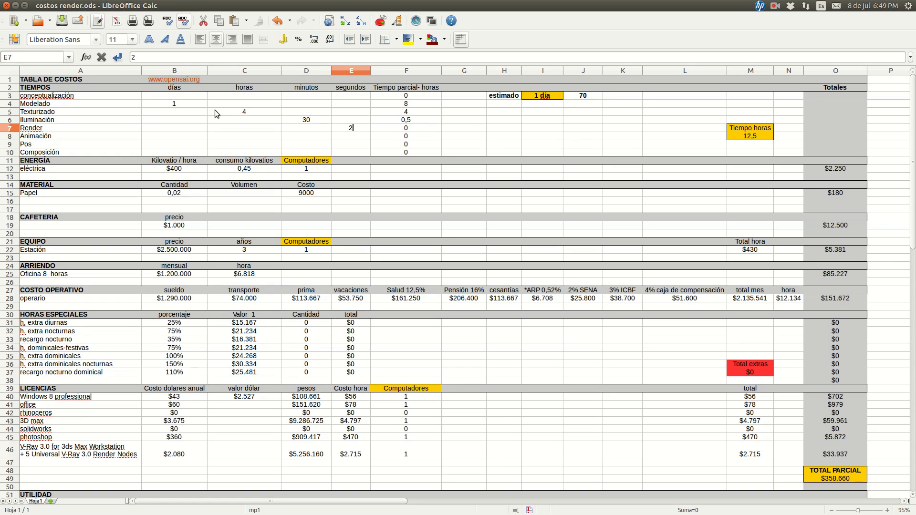
key(BackSpace)
key(Left)
text(20)
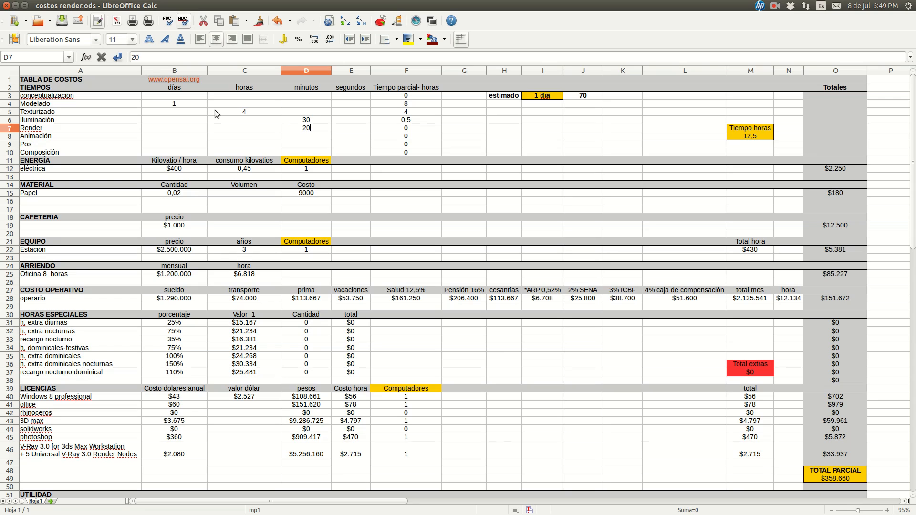
key(Return)
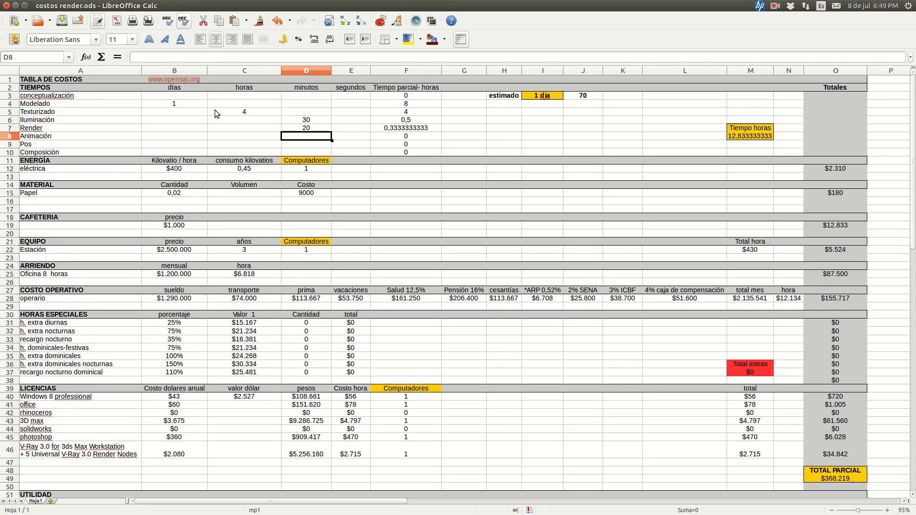
Try a time of 2 days for Animación in B8 and clear the cell again
key(Left)
key(Left)
key(Left)
key(Right)
key(Right)
key(Right)
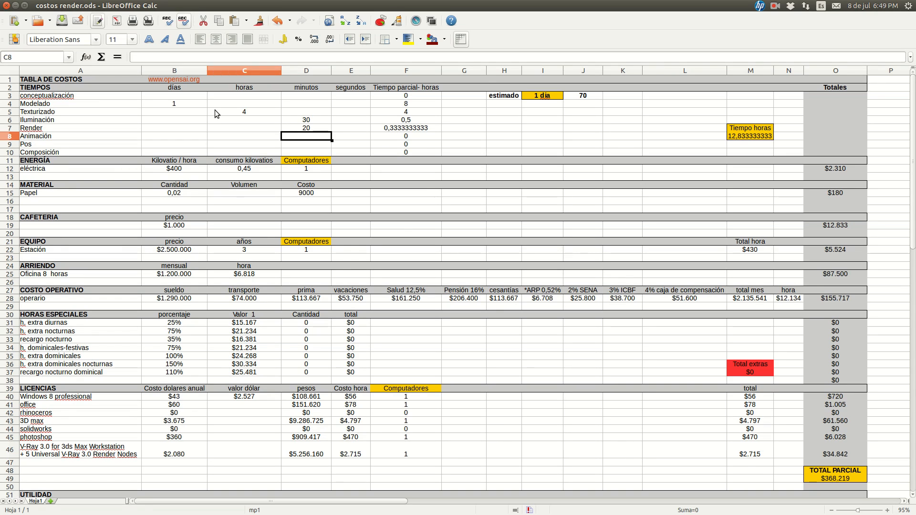
key(Left)
key(Left)
key(Left)
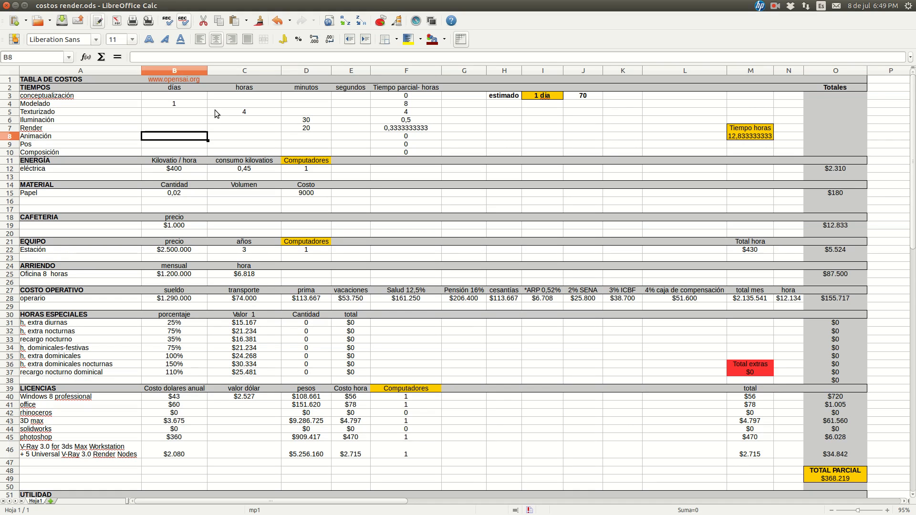
key(Right)
text(2)
key(Right)
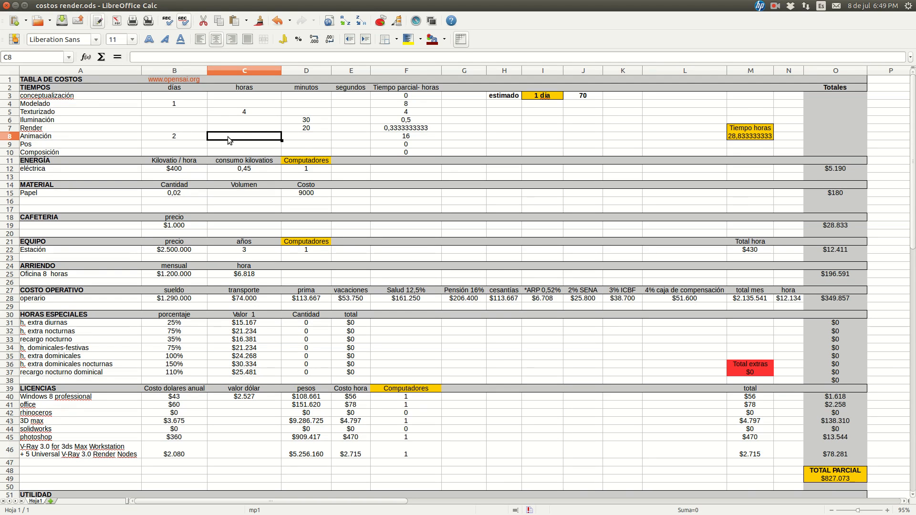
click(197, 138)
key(Delete)
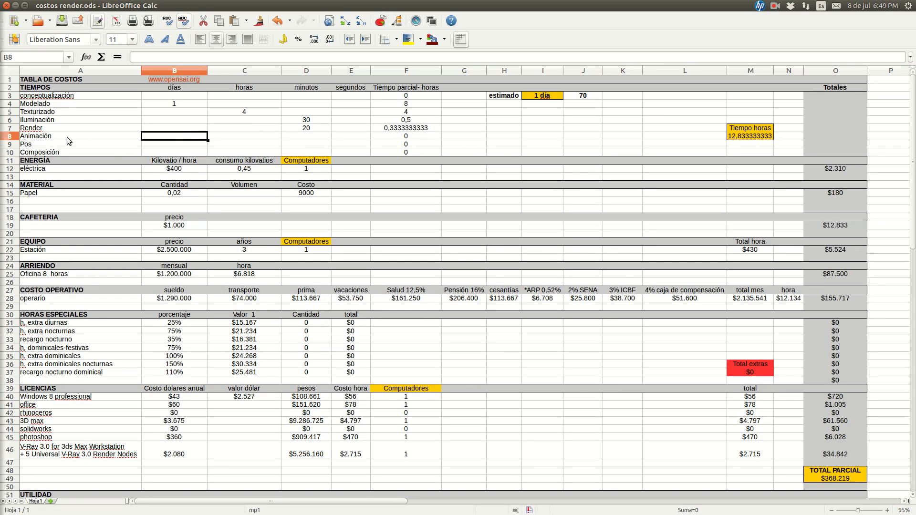
Check the TOTAL in O69, and switch to the image viewer to advance from ren2.png to ren3.png
scroll(601, 209, down, 1)
scroll(601, 209, down, 8)
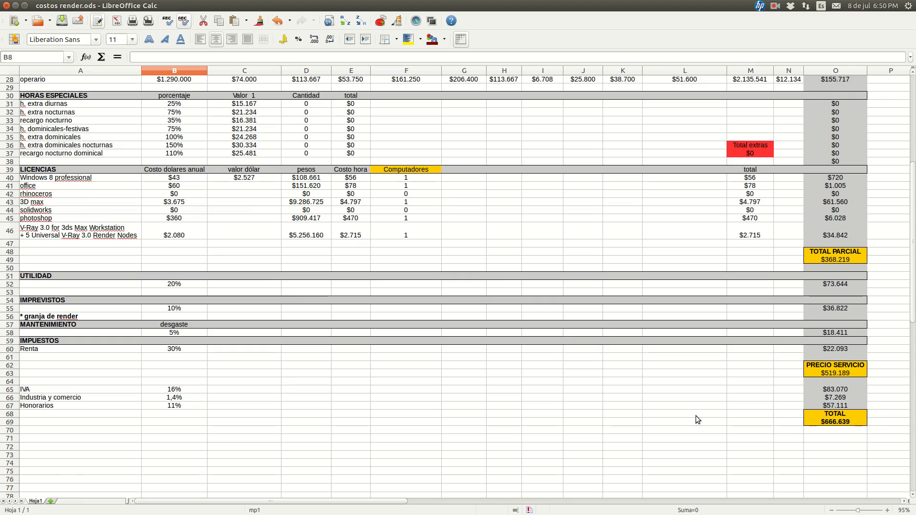
scroll(614, 424, up, 8)
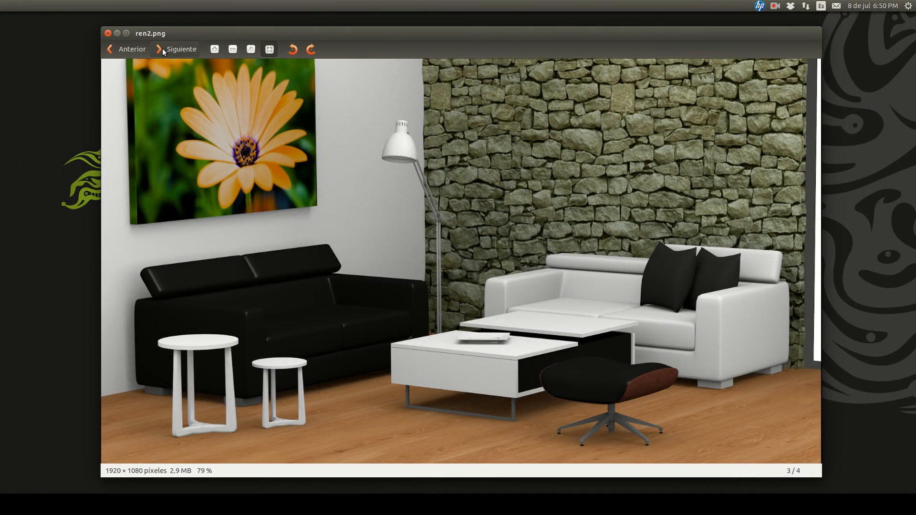
click(163, 48)
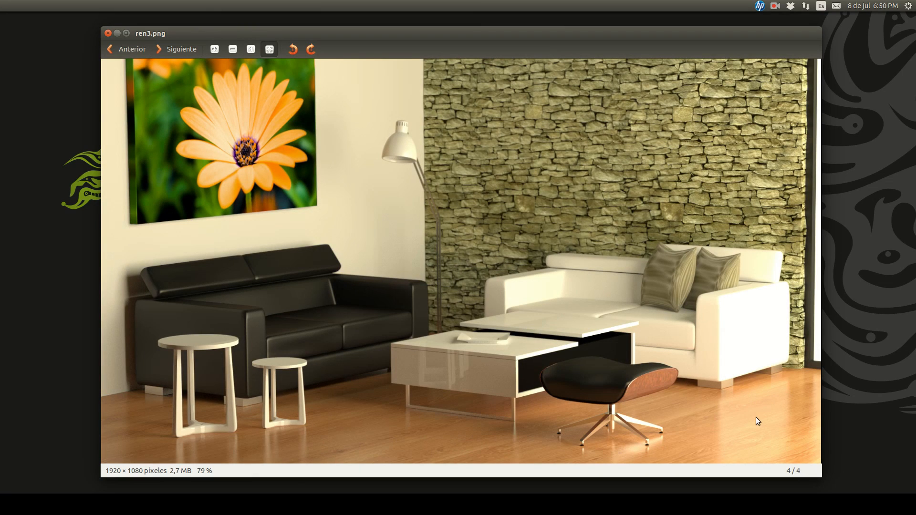
Return to the spreadsheet, clear the Iluminación minutes in D6 and enter 1 hour for Iluminación in C6
mouse_move(3, 470)
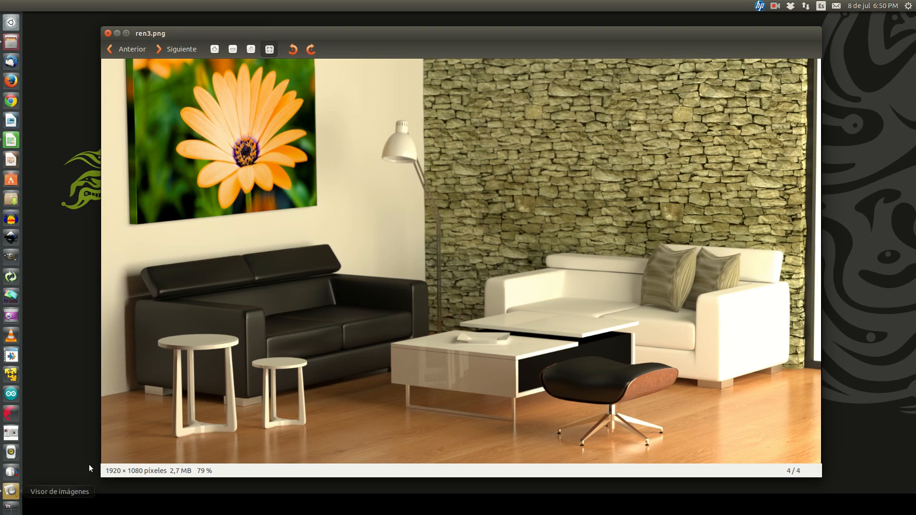
click(10, 141)
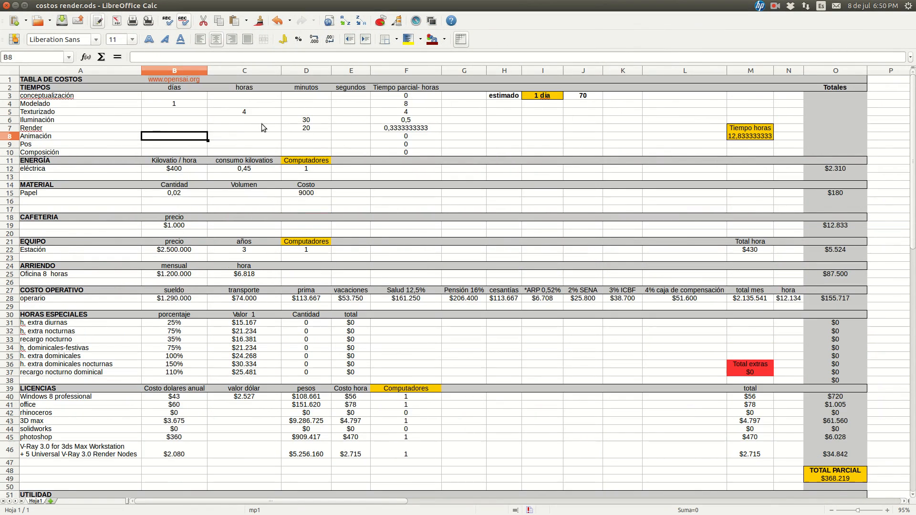
click(299, 128)
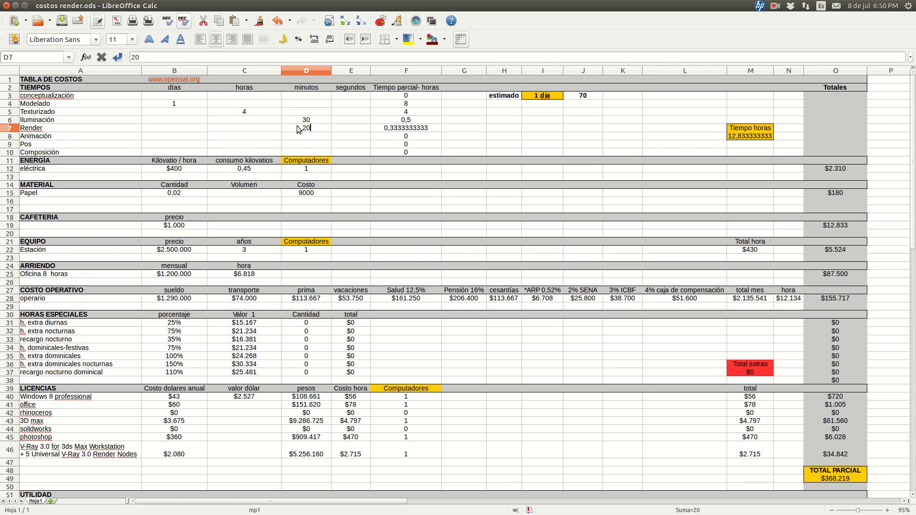
key(Left)
key(Up)
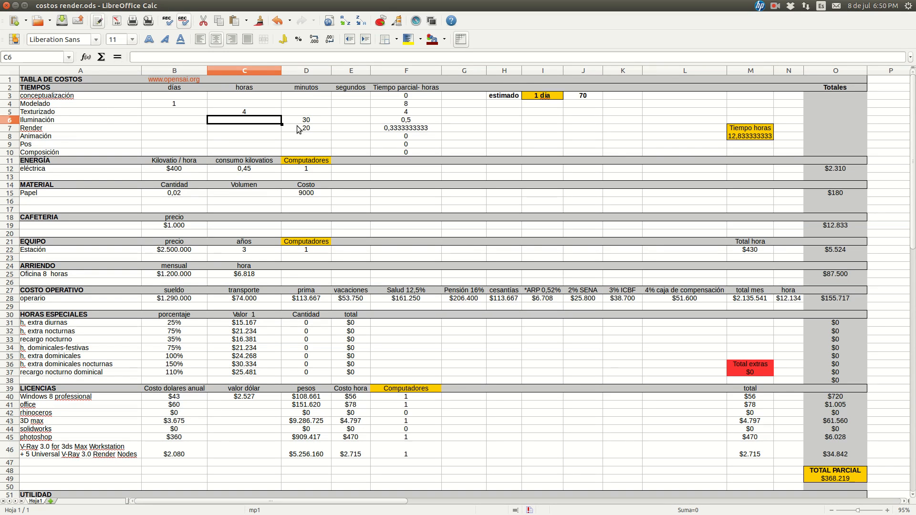
key(Right)
key(Left)
key(Left)
key(Right)
key(Right)
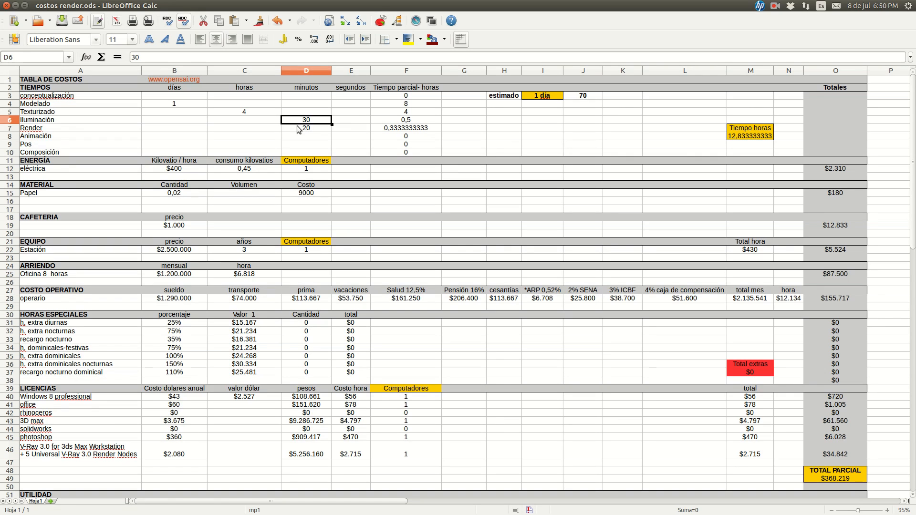
key(Delete)
key(Left)
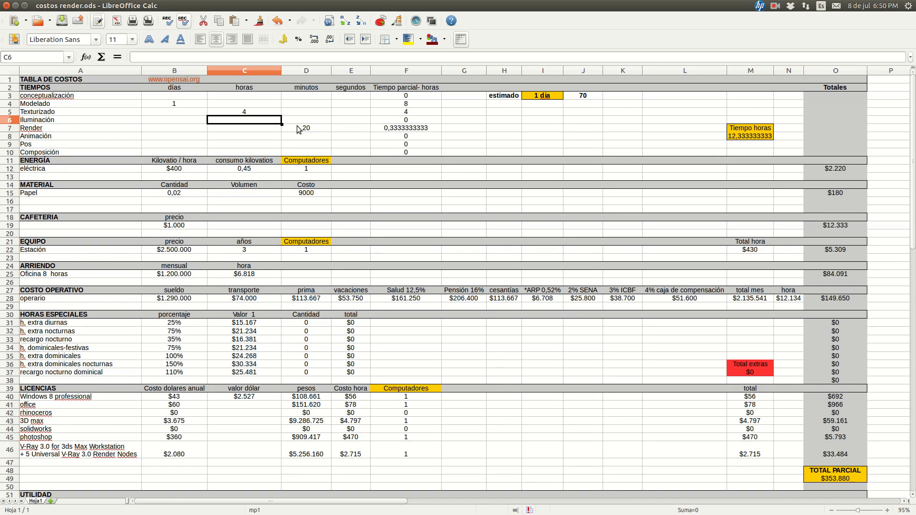
text(1)
key(Return)
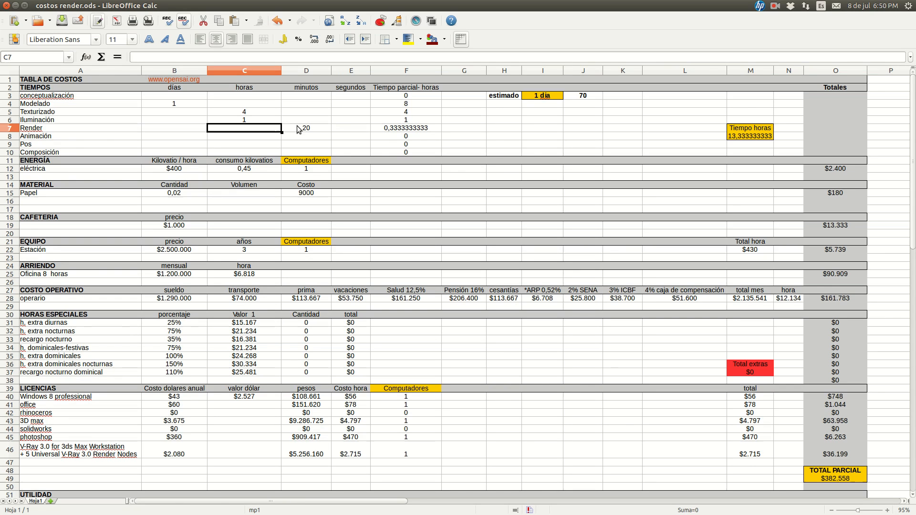
Check the TOTAL in O69 for the revised lighting time and switch back to ren3.png in the image viewer
scroll(634, 285, down, 8)
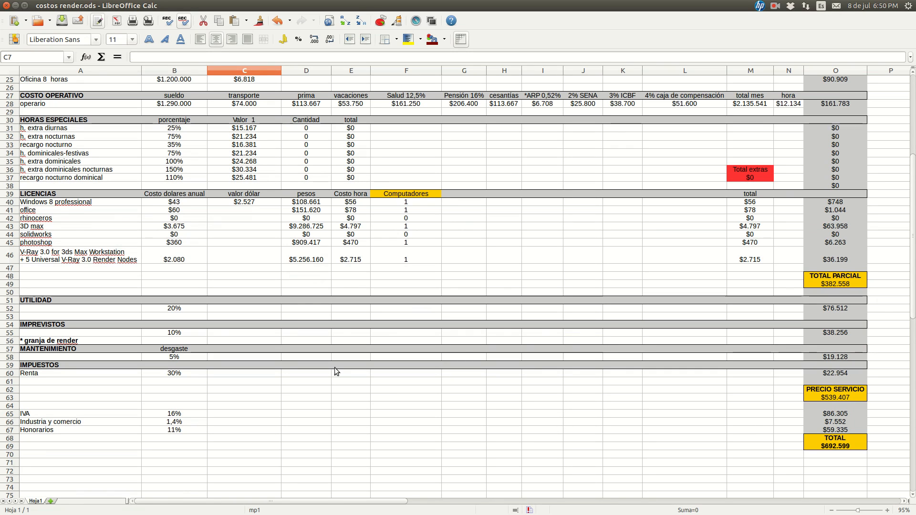
mouse_move(5, 479)
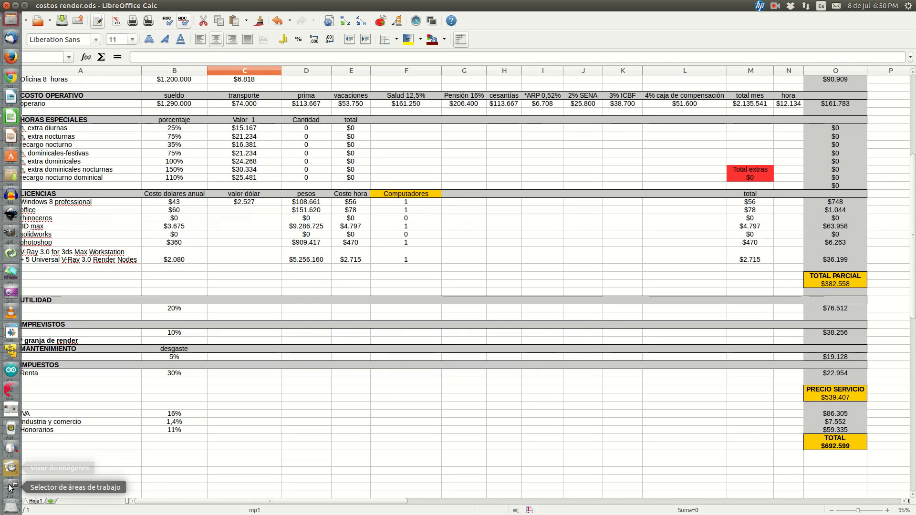
click(10, 478)
click(300, 145)
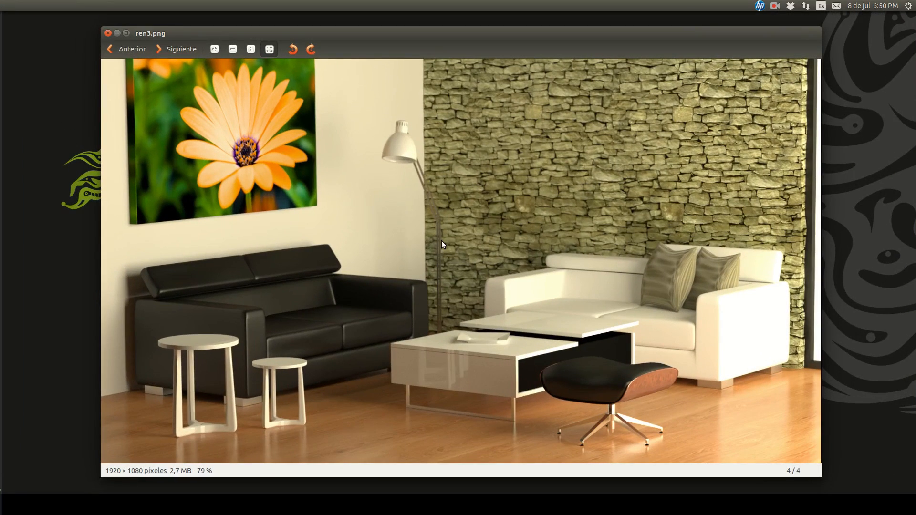